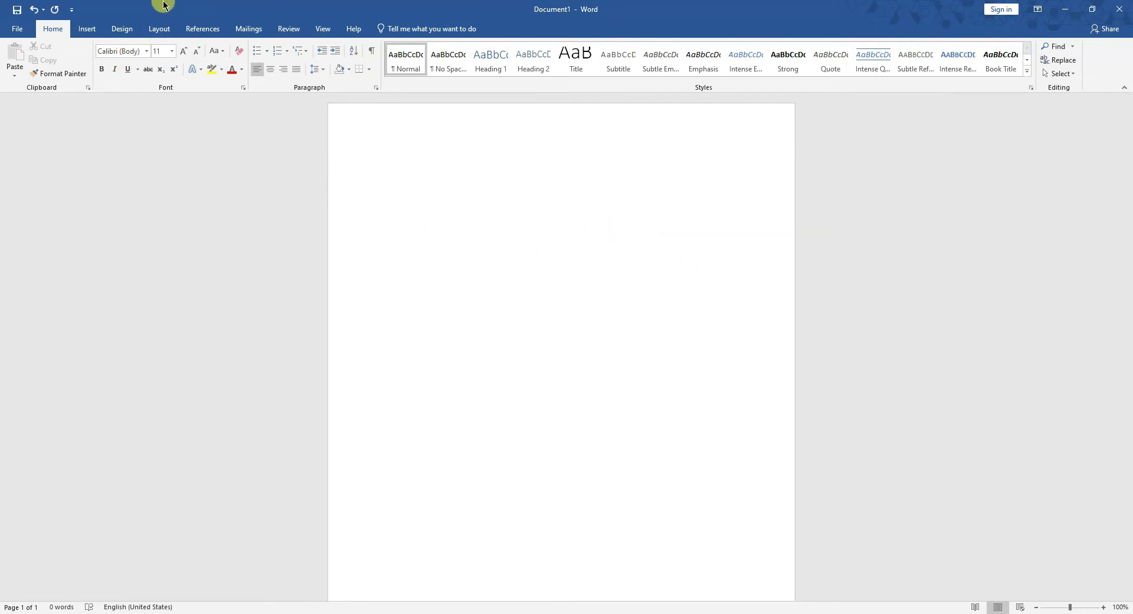
# - Switch the ribbon to the Layout tab for the blank Document1
pyautogui.click(161, 29)
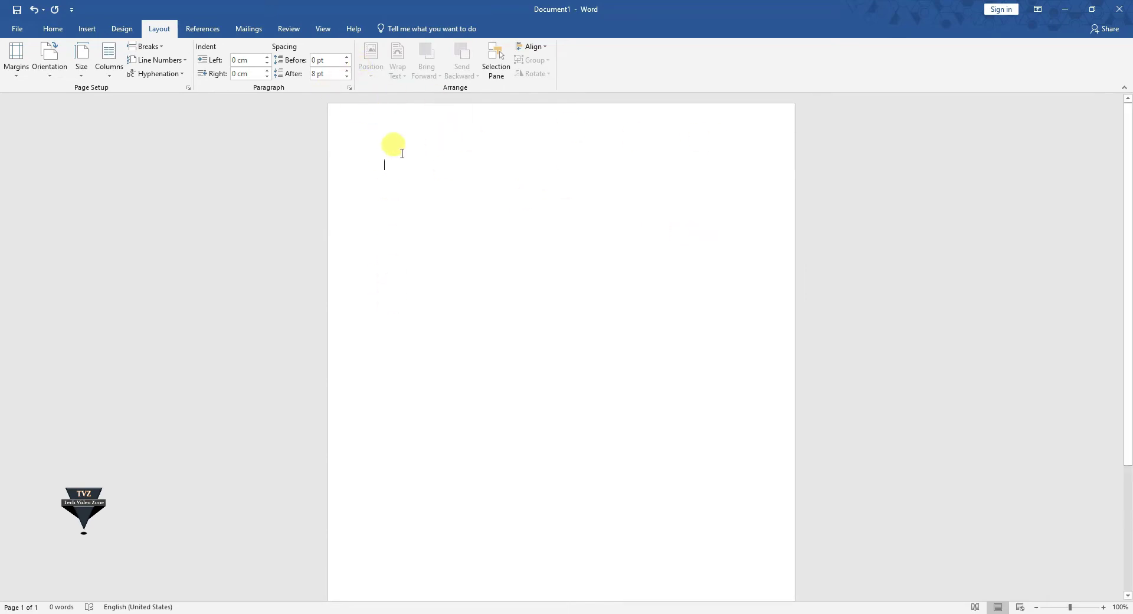
# - Generate the sample paragraphs with =rand() and zoom out so the page fits
pyautogui.write('=rand(')
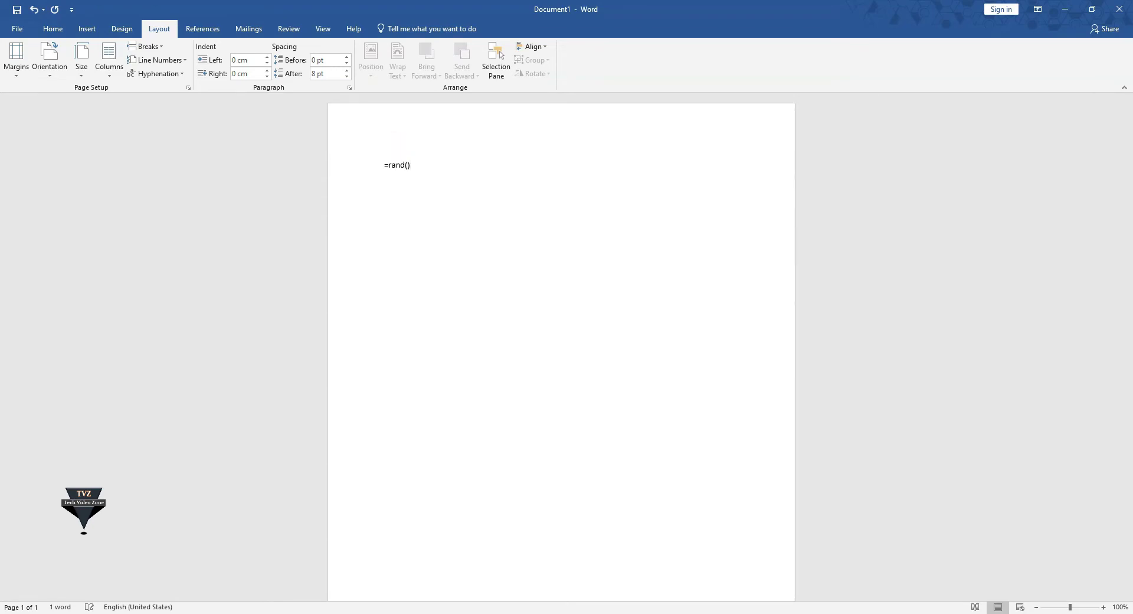
pyautogui.press('Return')
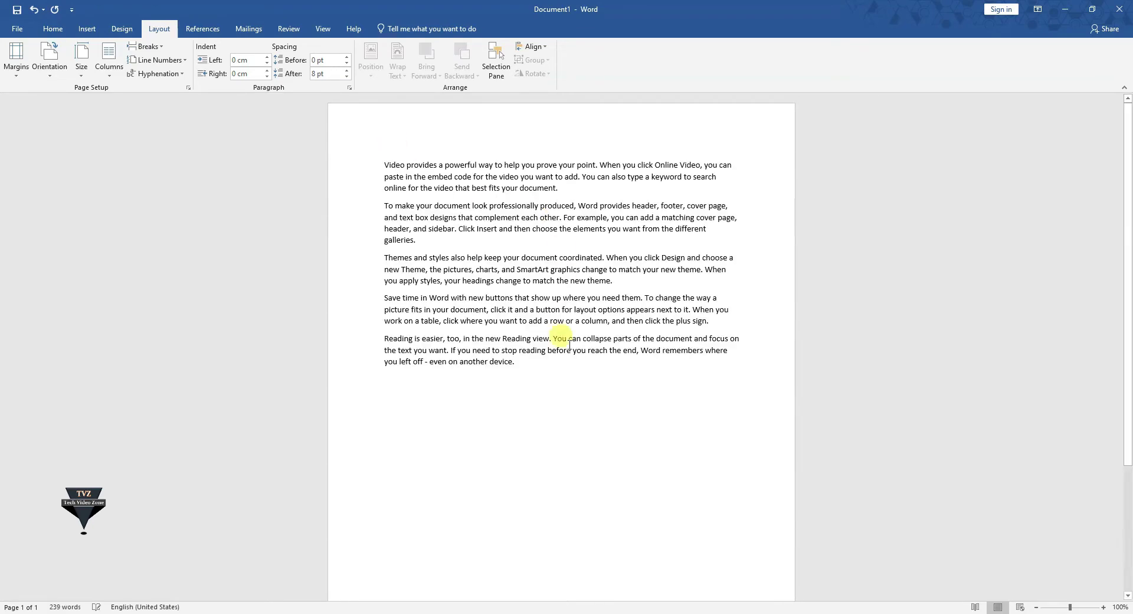
pyautogui.moveTo(1070, 606); pyautogui.dragTo(1067, 609)
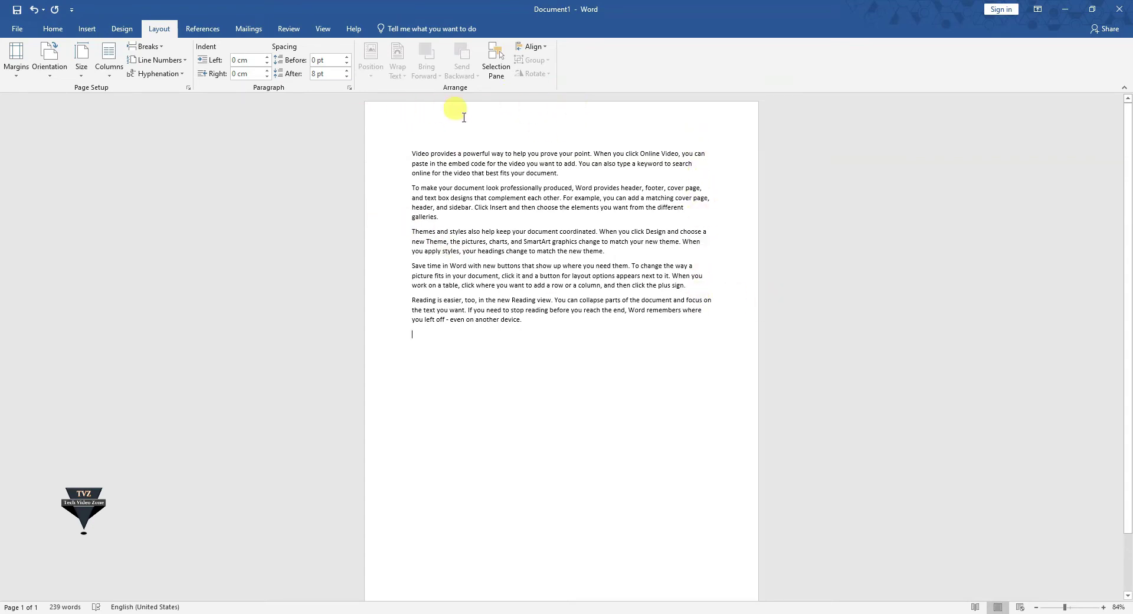
# - Select the word Video and the first line, then place the caret after the last paragraph
pyautogui.scroll(-2, 677, 248)
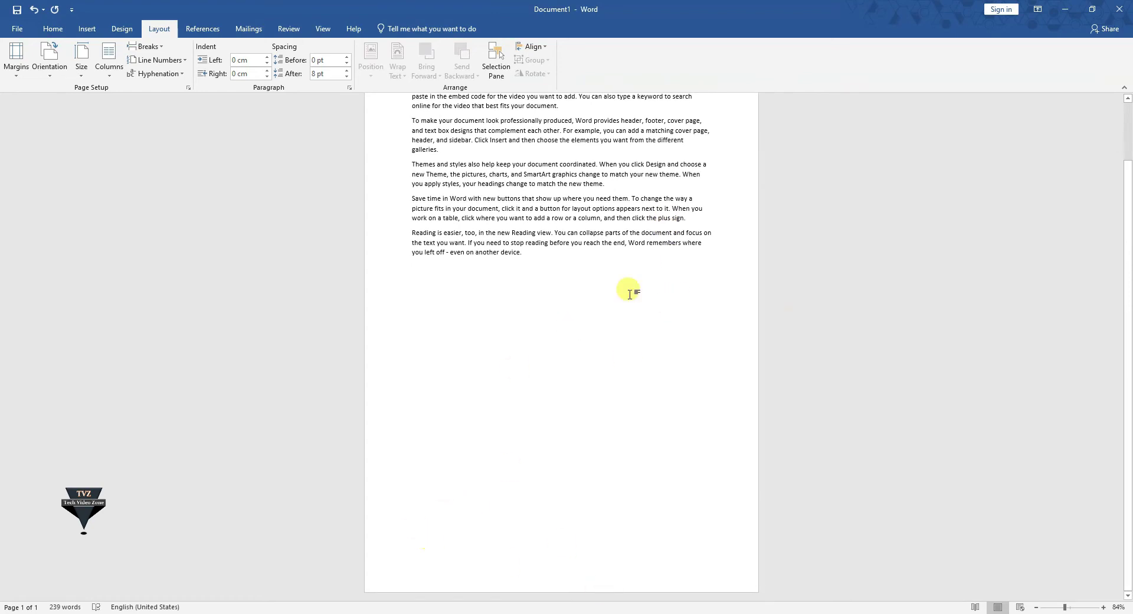
pyautogui.scroll(2, 630, 294)
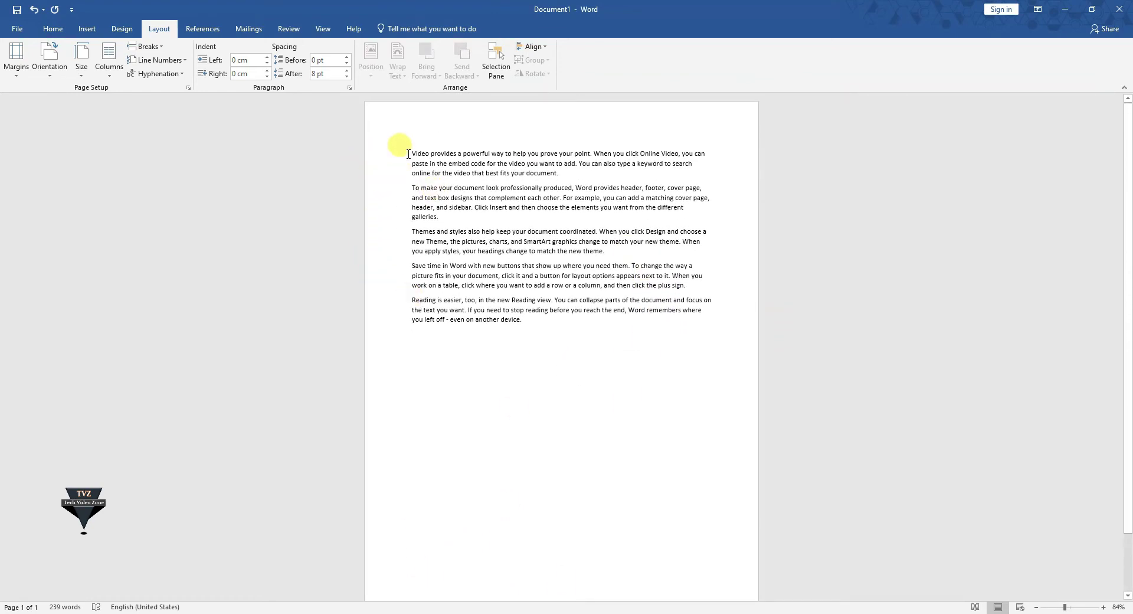
pyautogui.doubleClick(426, 155)
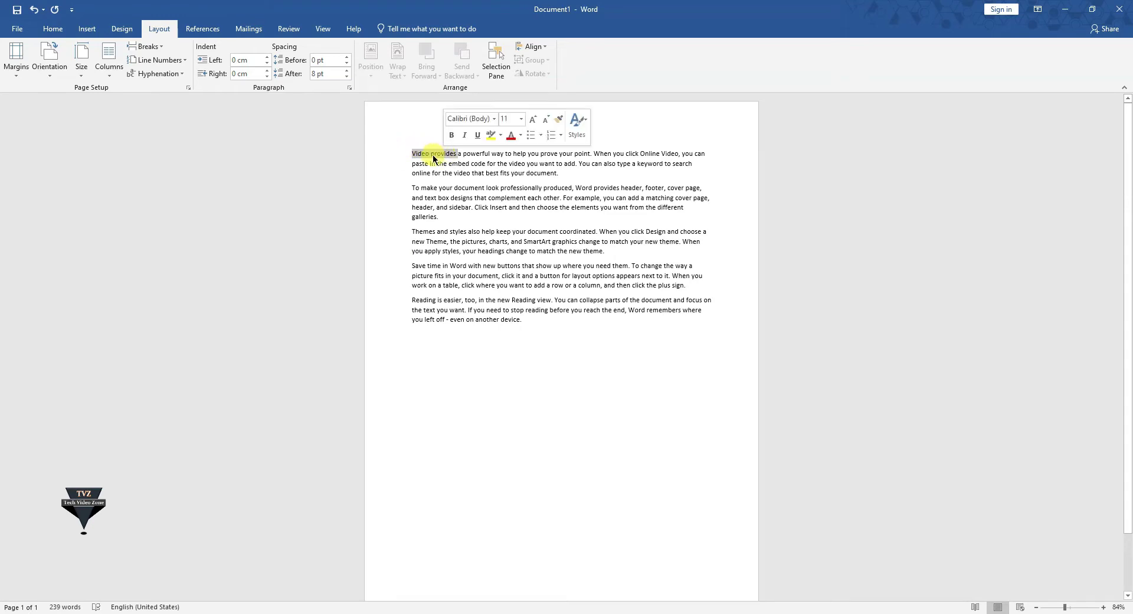
pyautogui.click(394, 156)
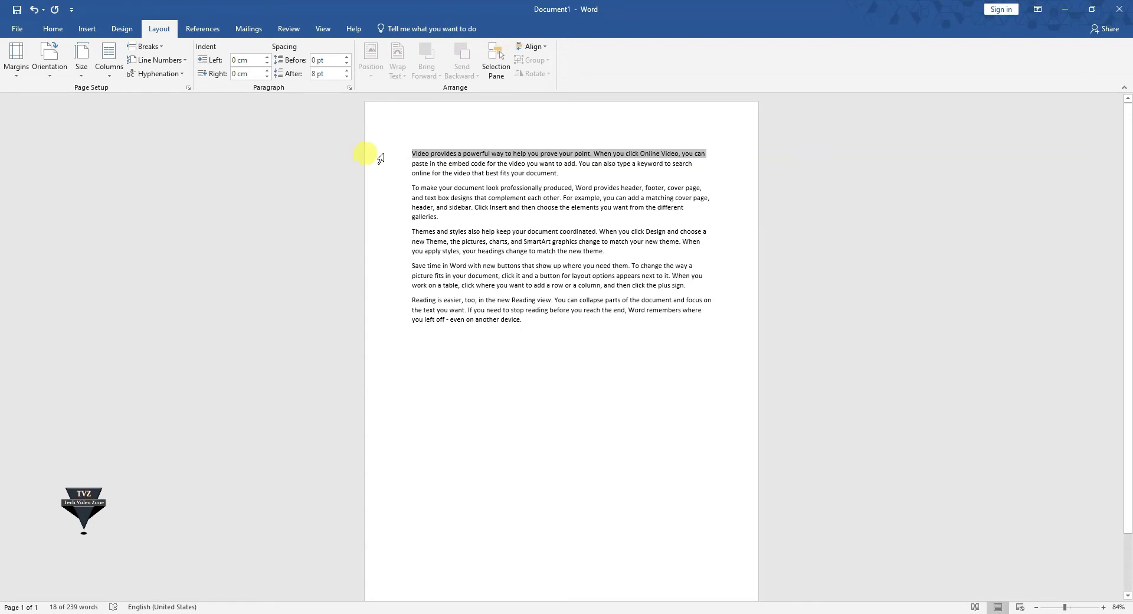
pyautogui.click(827, 218)
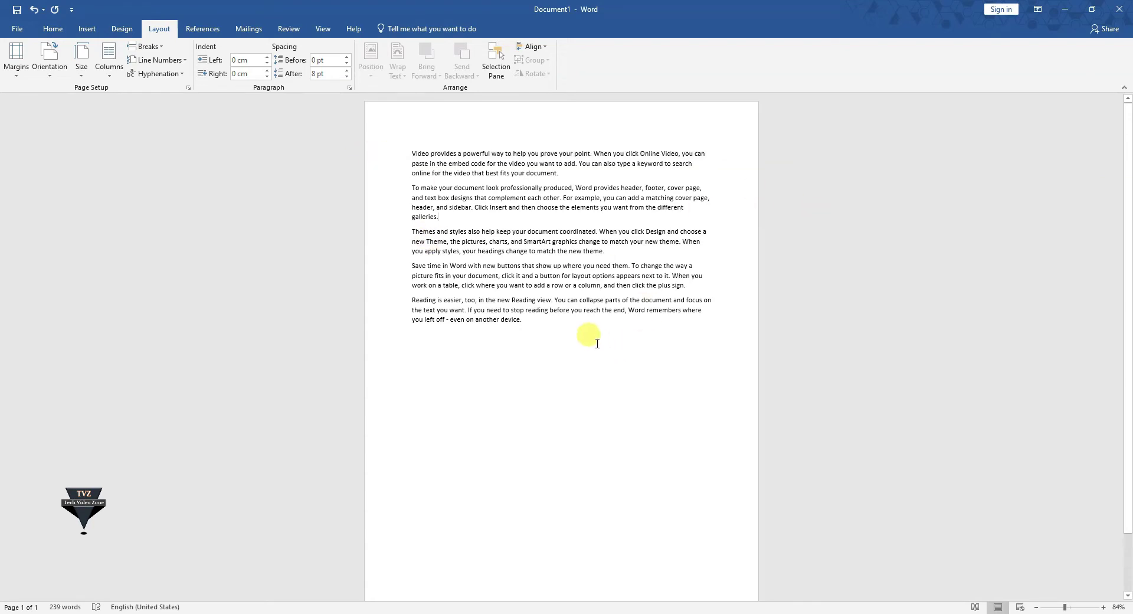
pyautogui.click(575, 324)
# - Apply the Narrow margin preset, then the Wide preset
pyautogui.click(14, 58)
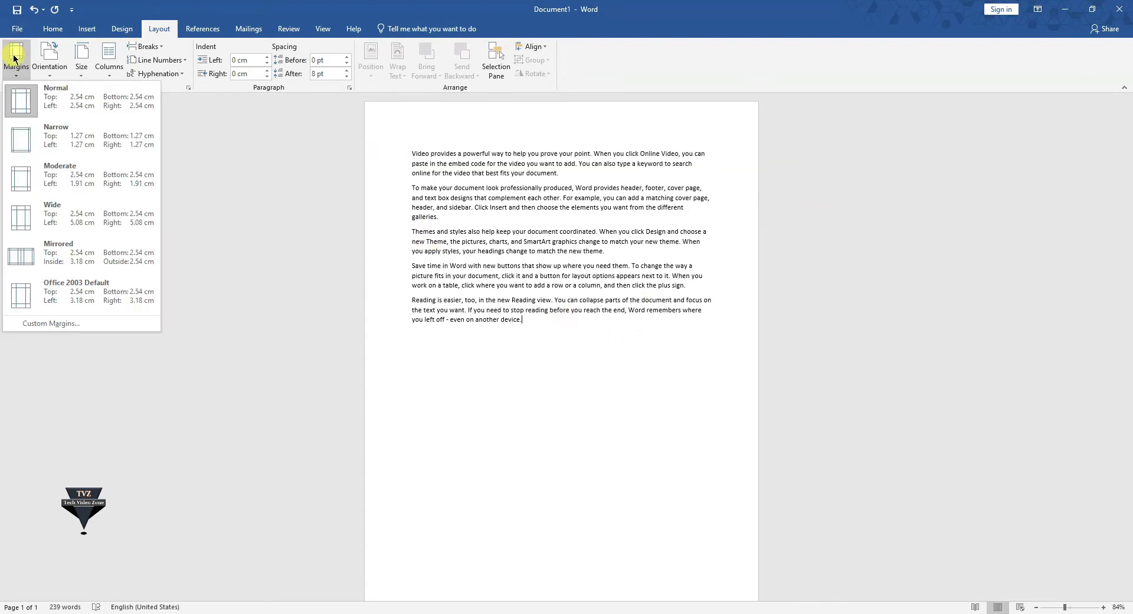
pyautogui.click(22, 142)
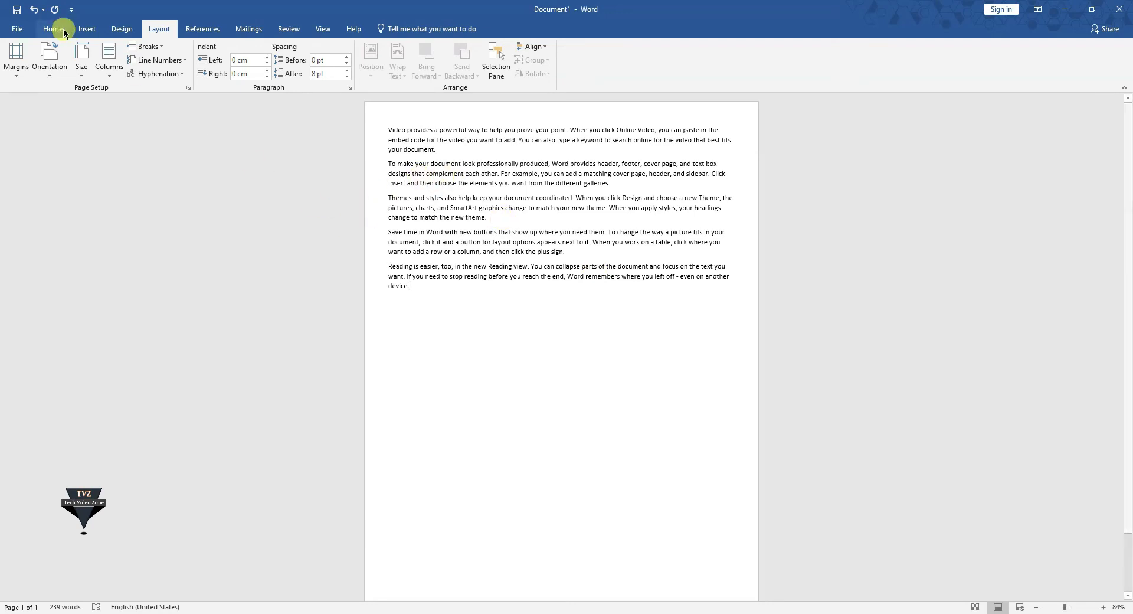
pyautogui.click(28, 64)
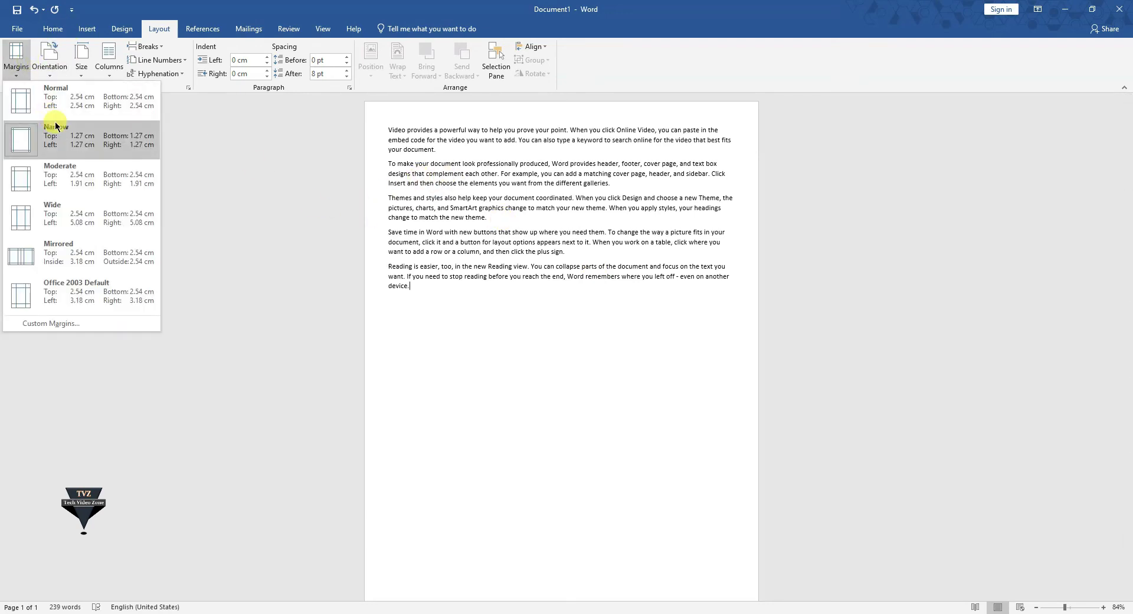
pyautogui.click(71, 219)
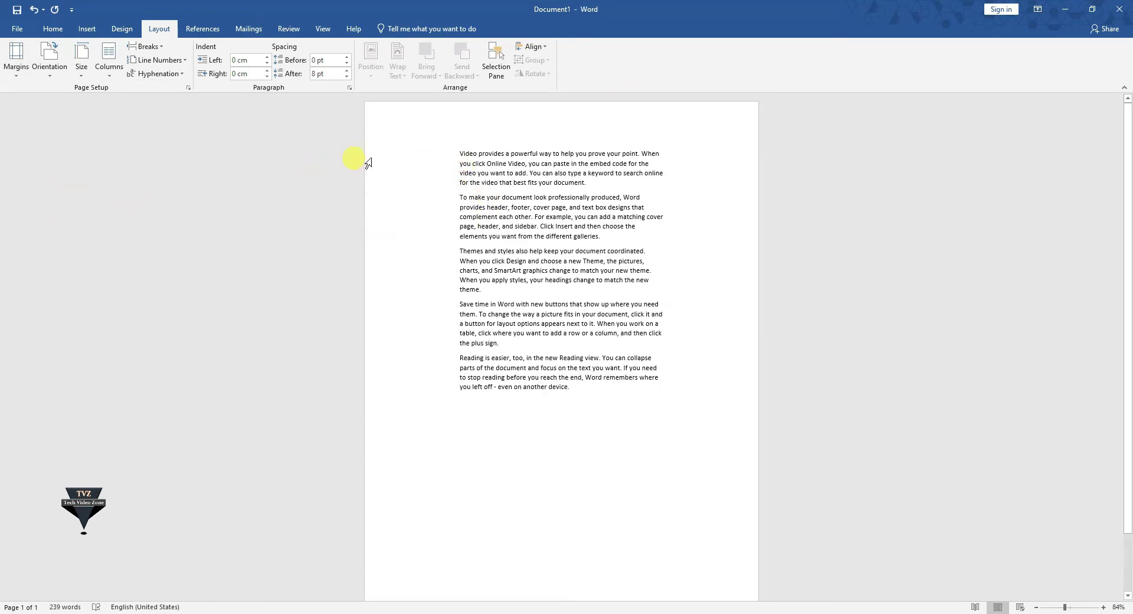
pyautogui.click(416, 156)
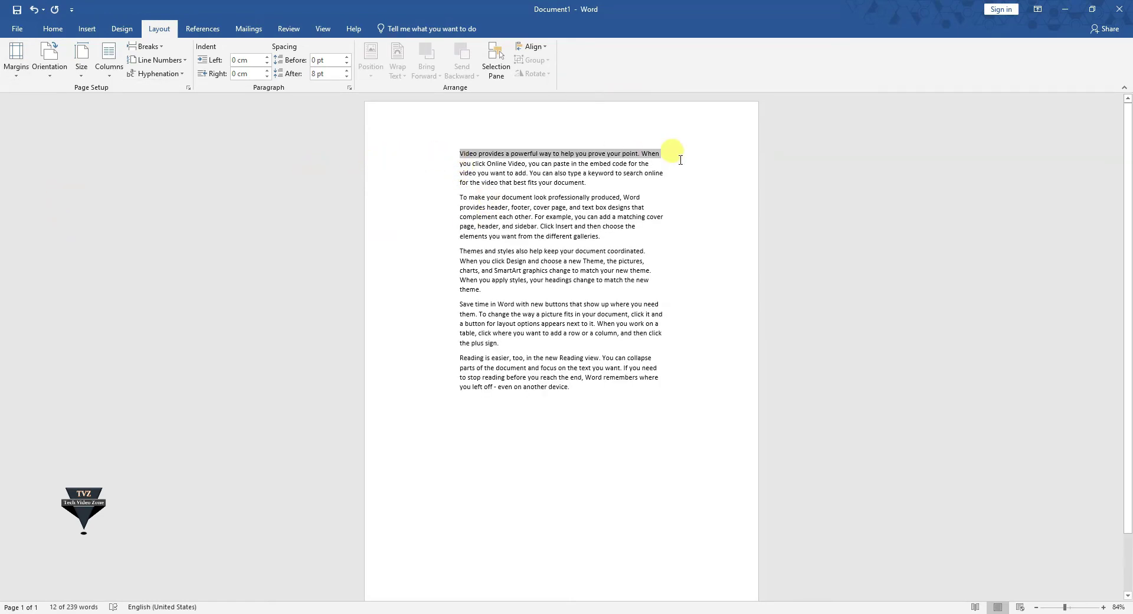
pyautogui.click(662, 153)
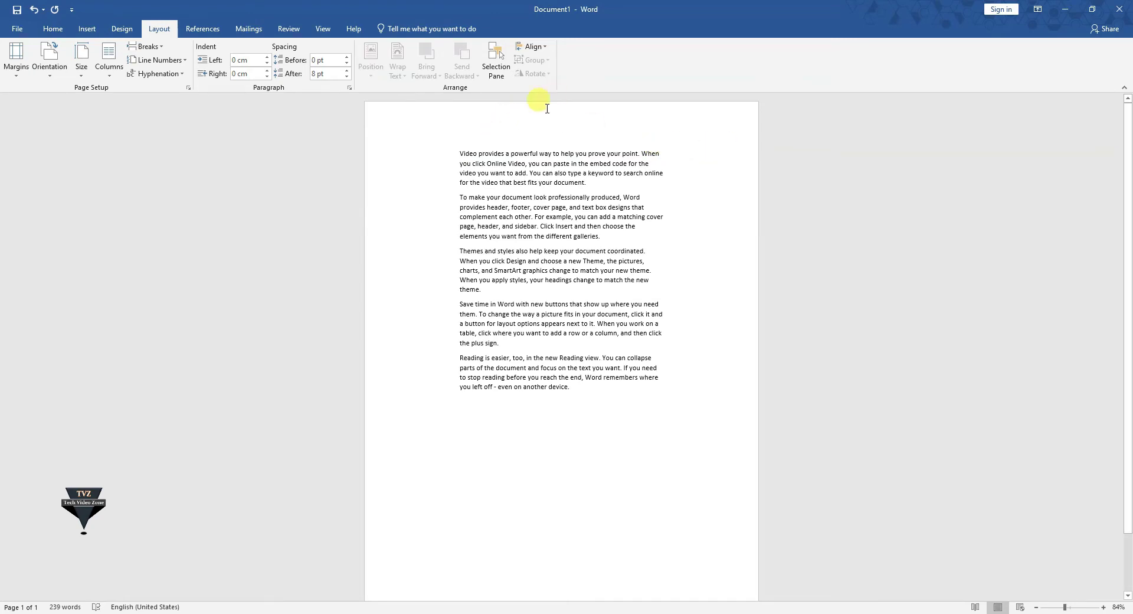
# - Try Mirrored and Office 2003 Default margins, return to Normal, and select all five paragraphs
pyautogui.click(15, 63)
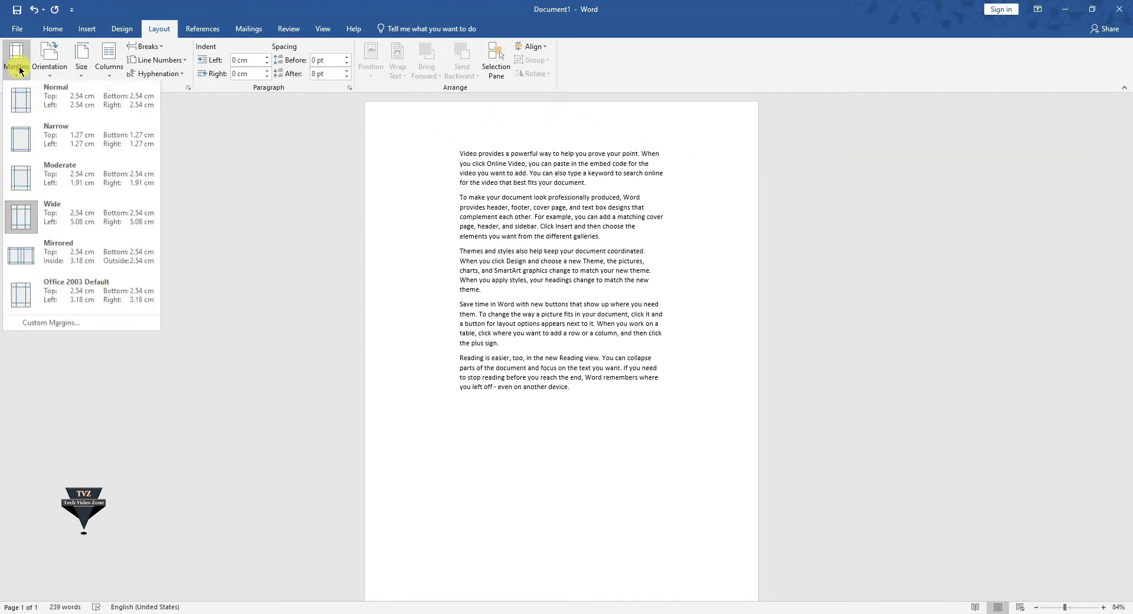
pyautogui.click(74, 259)
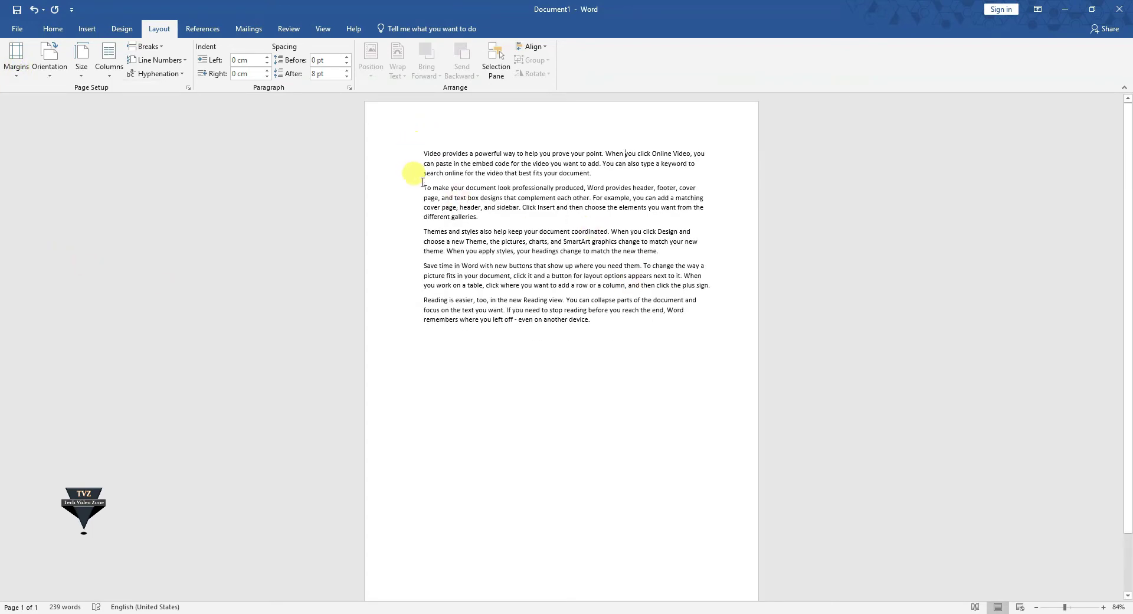
pyautogui.click(27, 74)
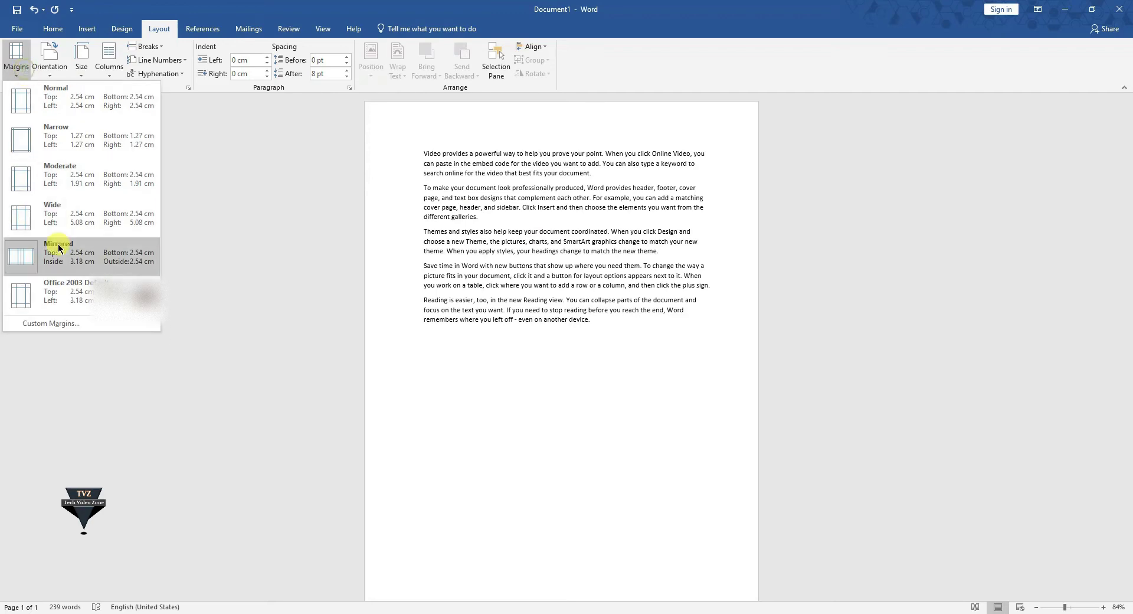
pyautogui.click(73, 295)
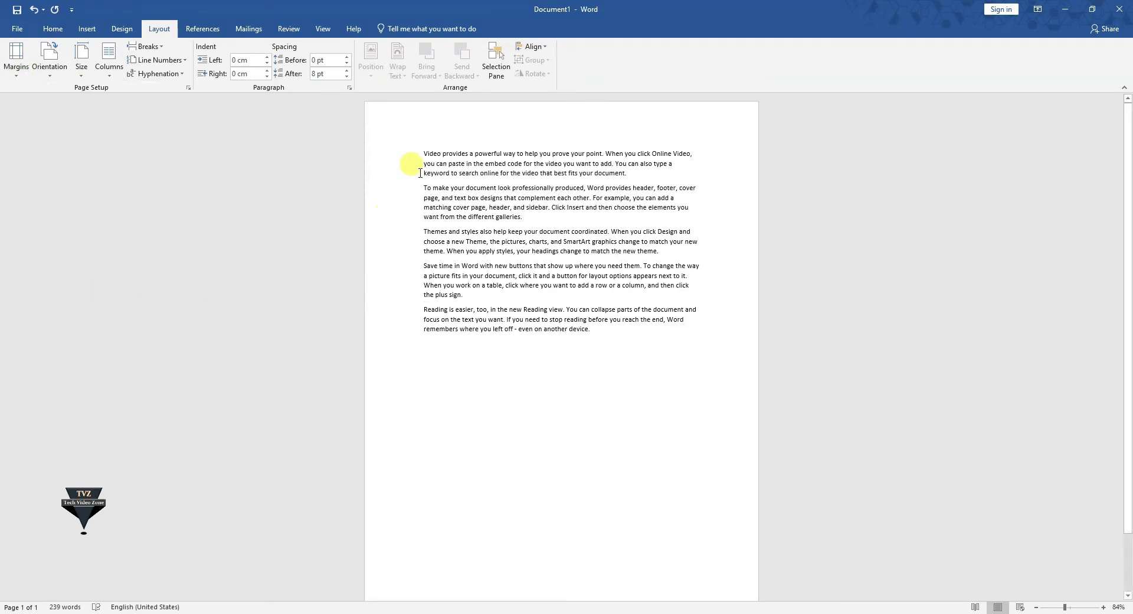
pyautogui.click(7, 61)
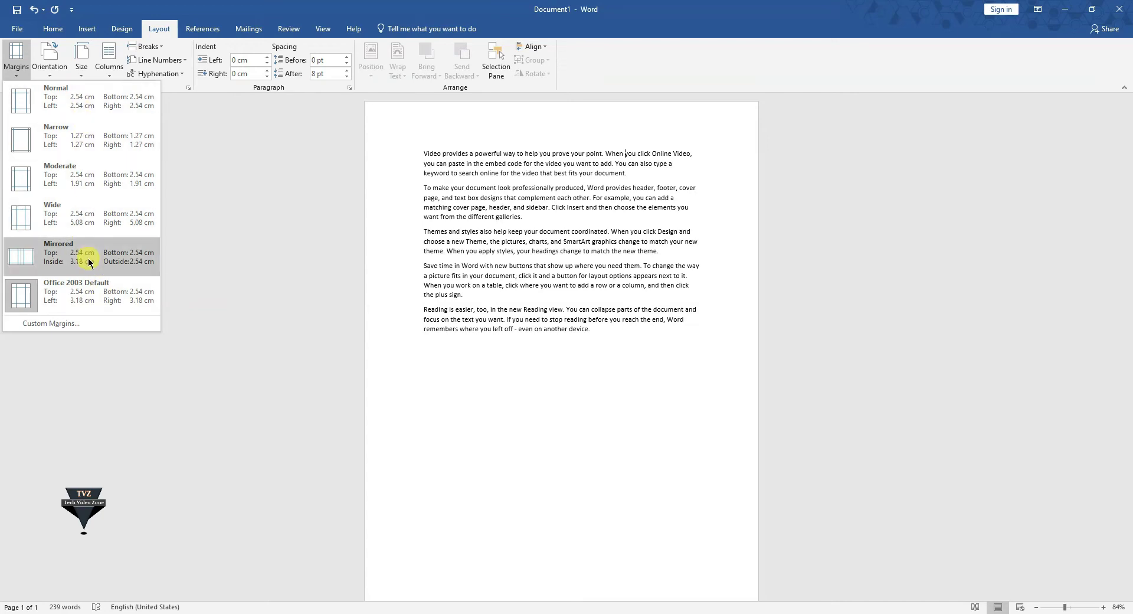
pyautogui.click(89, 99)
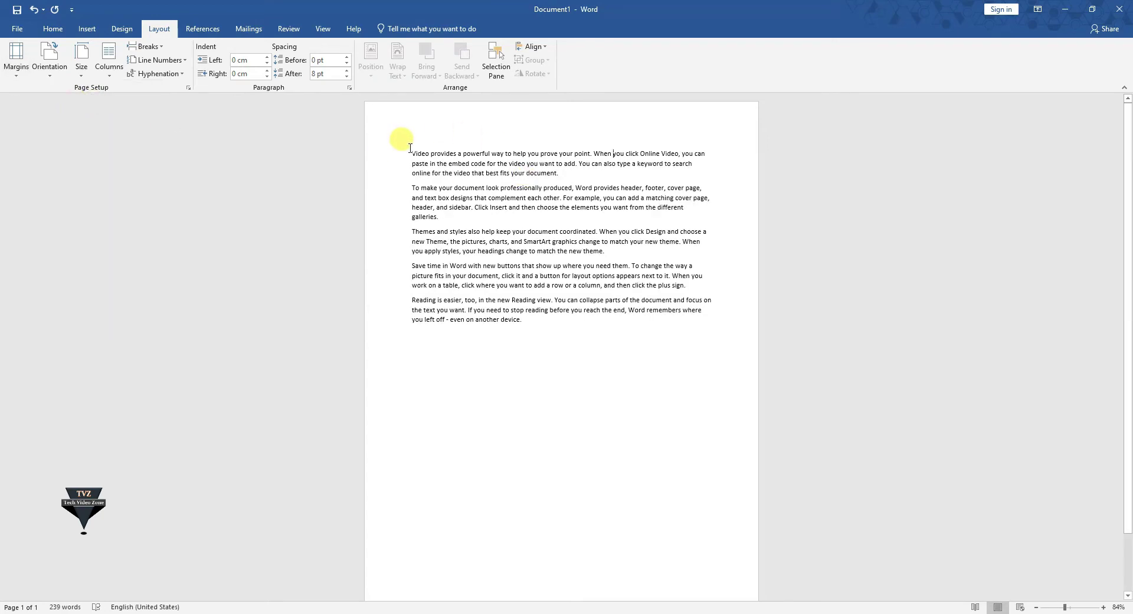
pyautogui.moveTo(399, 153); pyautogui.dragTo(543, 331)
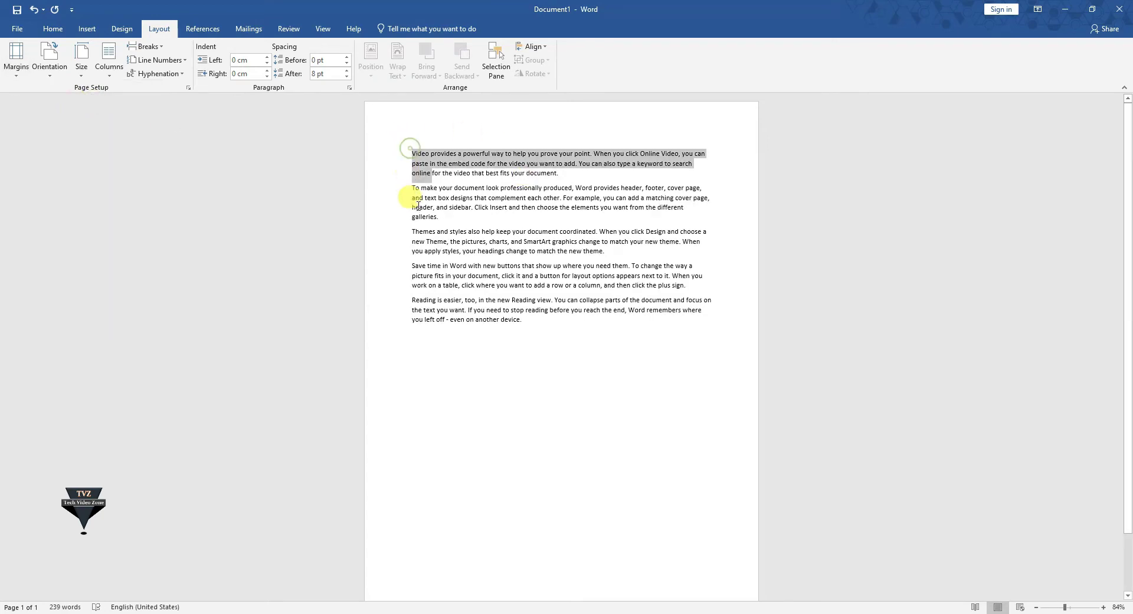
# - Deselect the text and show the Margins preset list
pyautogui.click(866, 245)
pyautogui.click(13, 53)
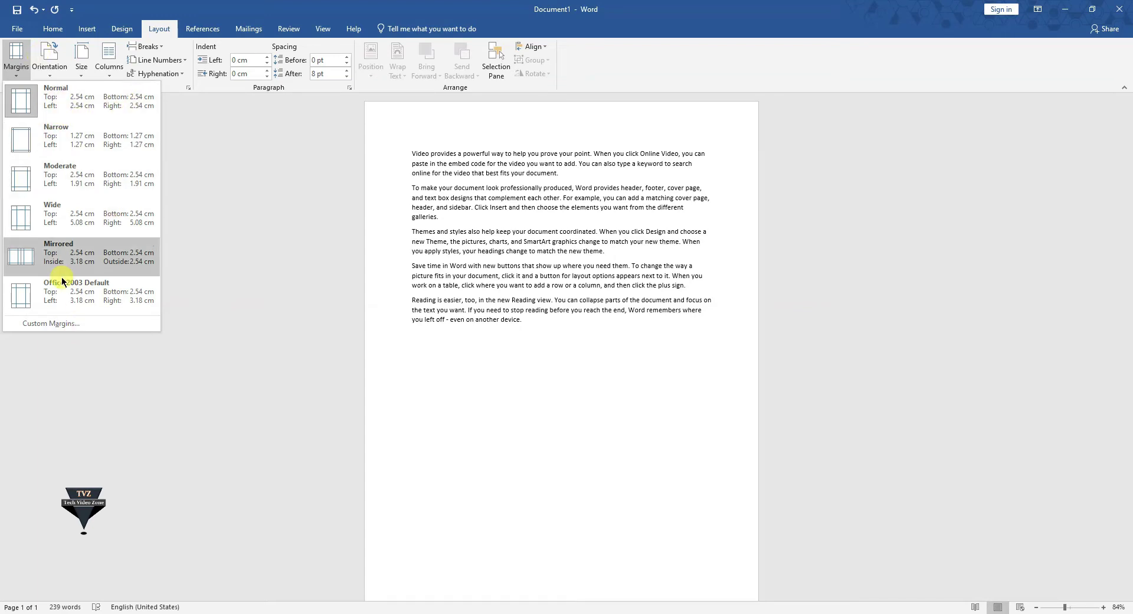
# - Set Top, Left, Bottom and Right margins to 4 cm in Page Setup and apply them
pyautogui.click(63, 326)
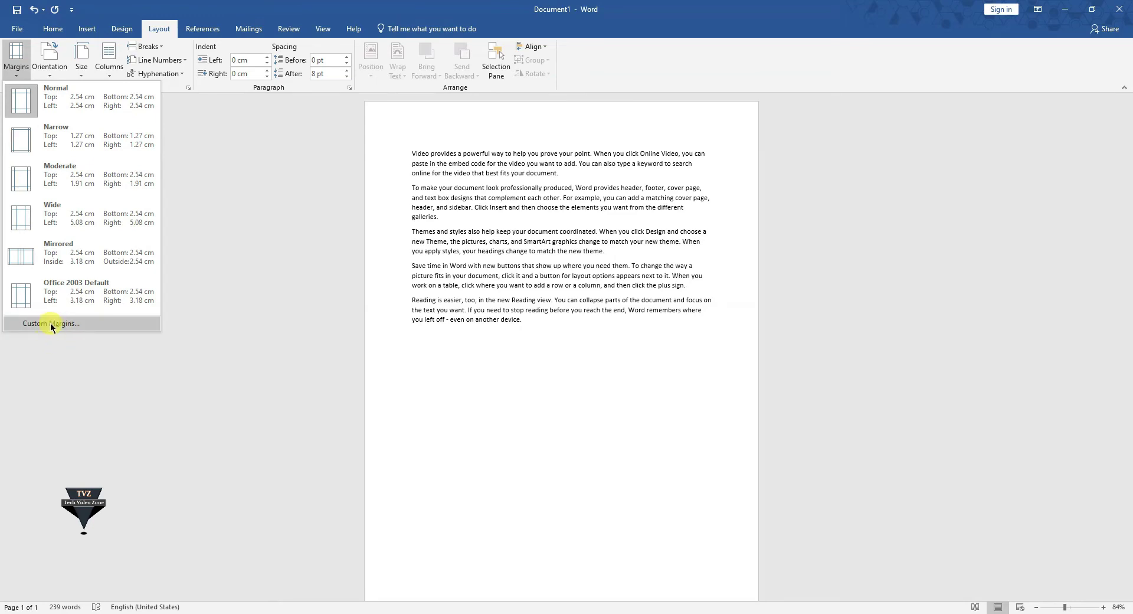
pyautogui.click(60, 326)
pyautogui.moveTo(649, 154); pyautogui.dragTo(872, 162)
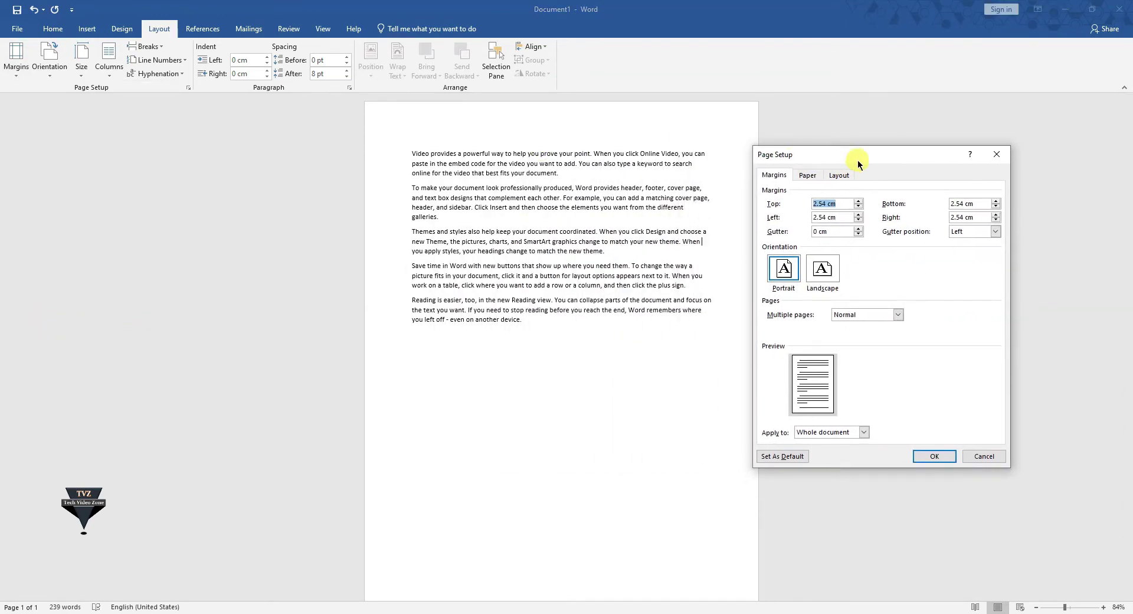
pyautogui.click(835, 204)
pyautogui.moveTo(826, 203); pyautogui.dragTo(804, 206)
pyautogui.write('4')
pyautogui.doubleClick(824, 216)
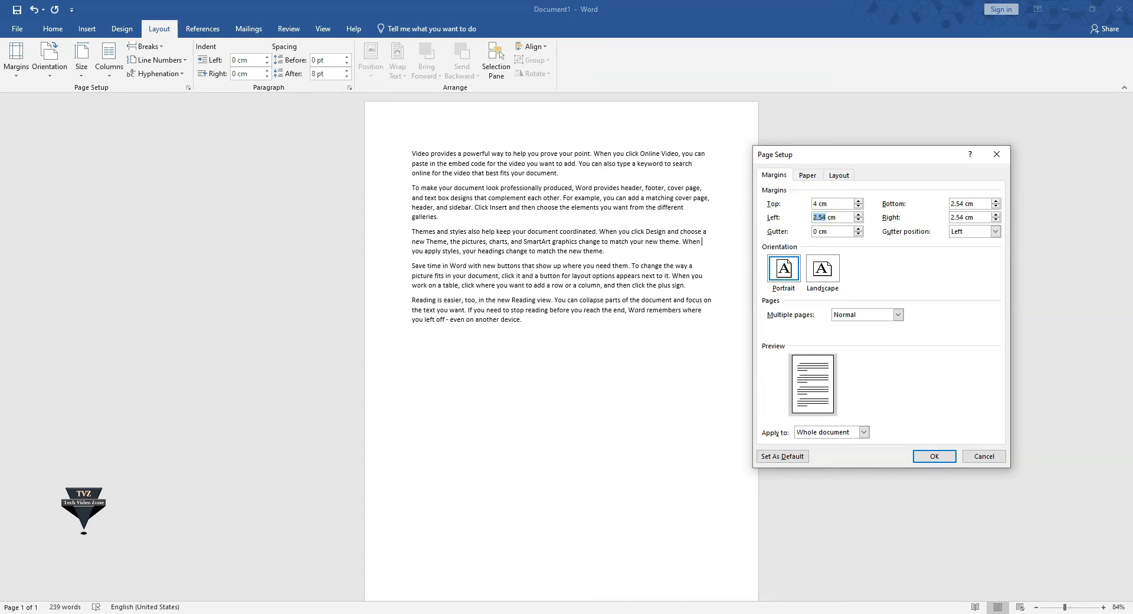
pyautogui.write('4')
pyautogui.doubleClick(957, 204)
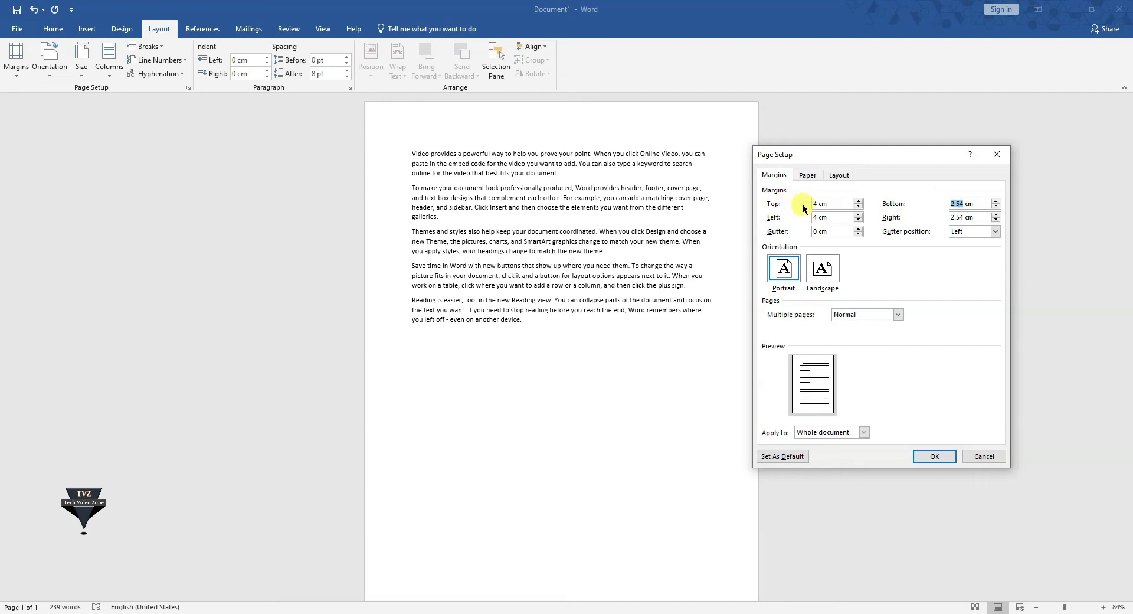
pyautogui.doubleClick(959, 216)
pyautogui.click(930, 458)
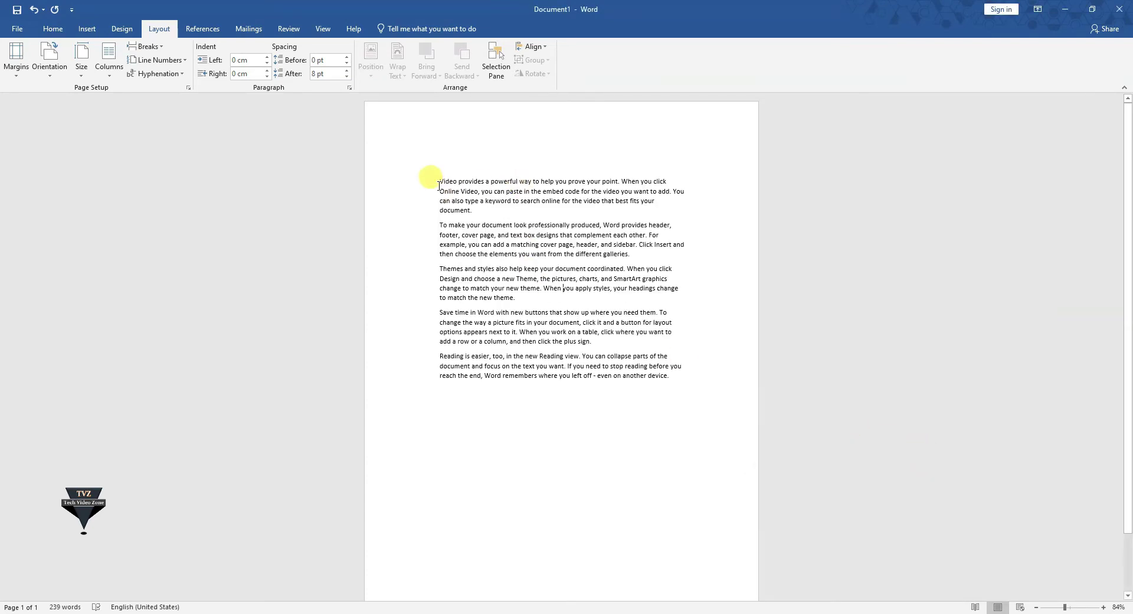
pyautogui.click(383, 186)
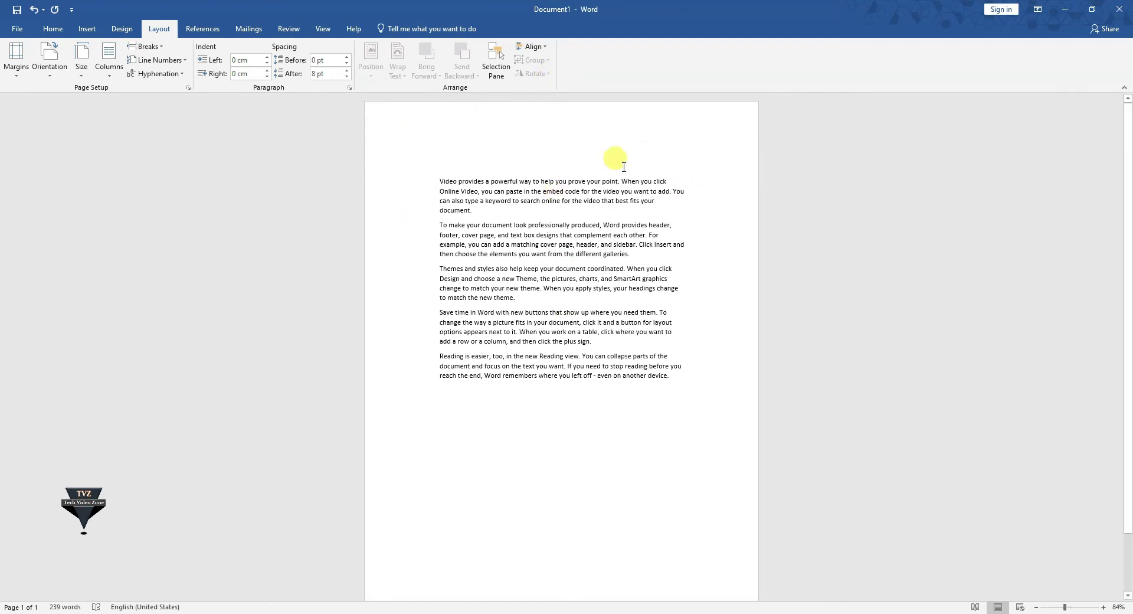
# - Compare the Normal and Last Custom Setting presets, finishing on Normal 2.54 cm margins
pyautogui.click(17, 71)
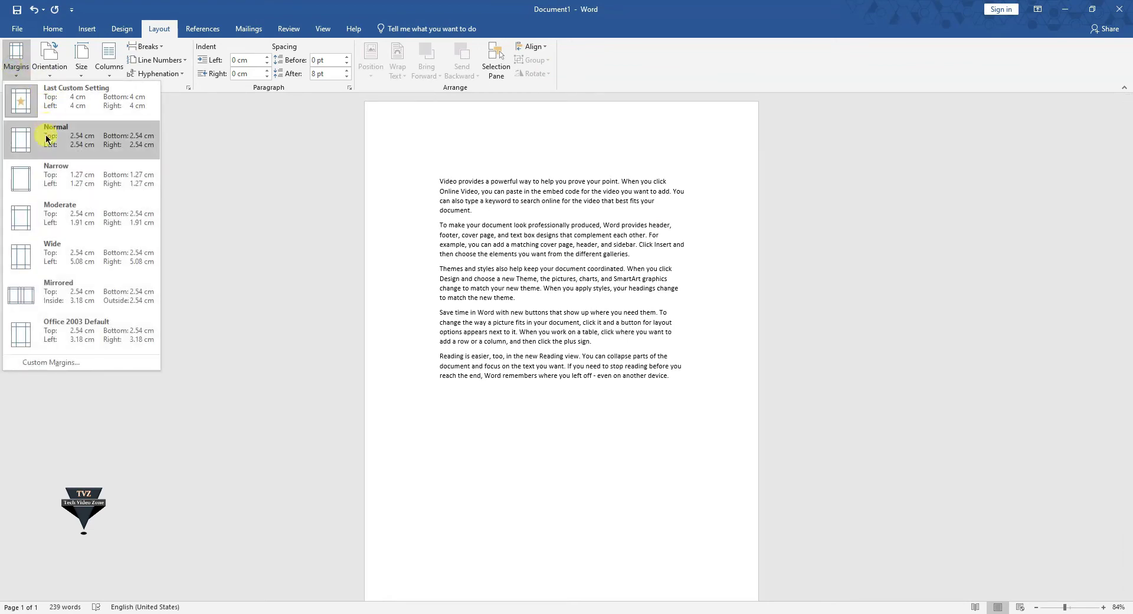
pyautogui.click(46, 139)
pyautogui.click(13, 66)
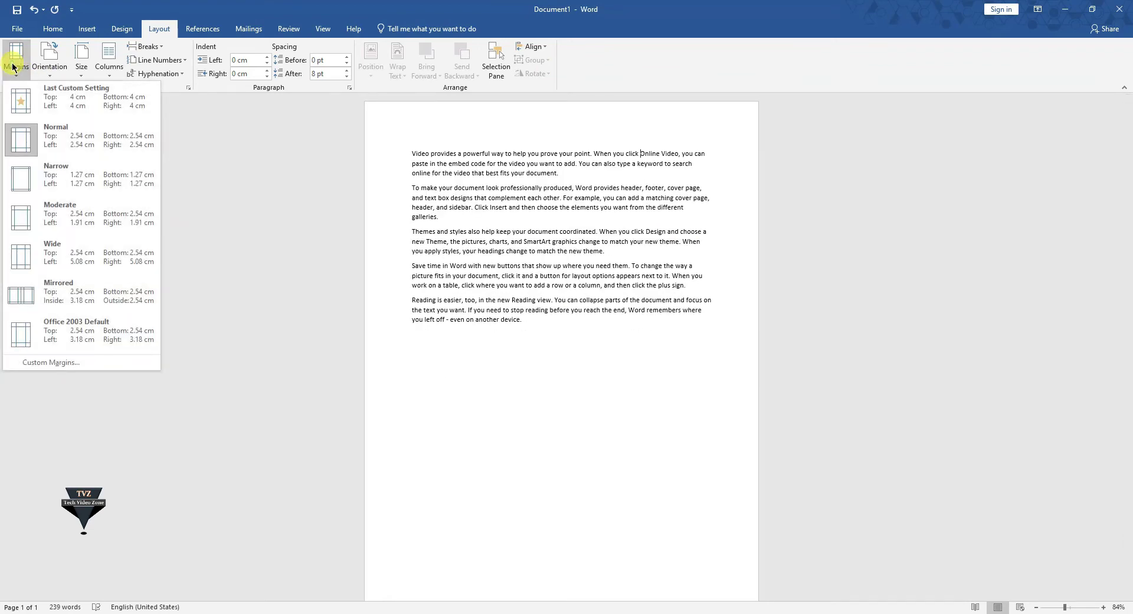
pyautogui.click(13, 66)
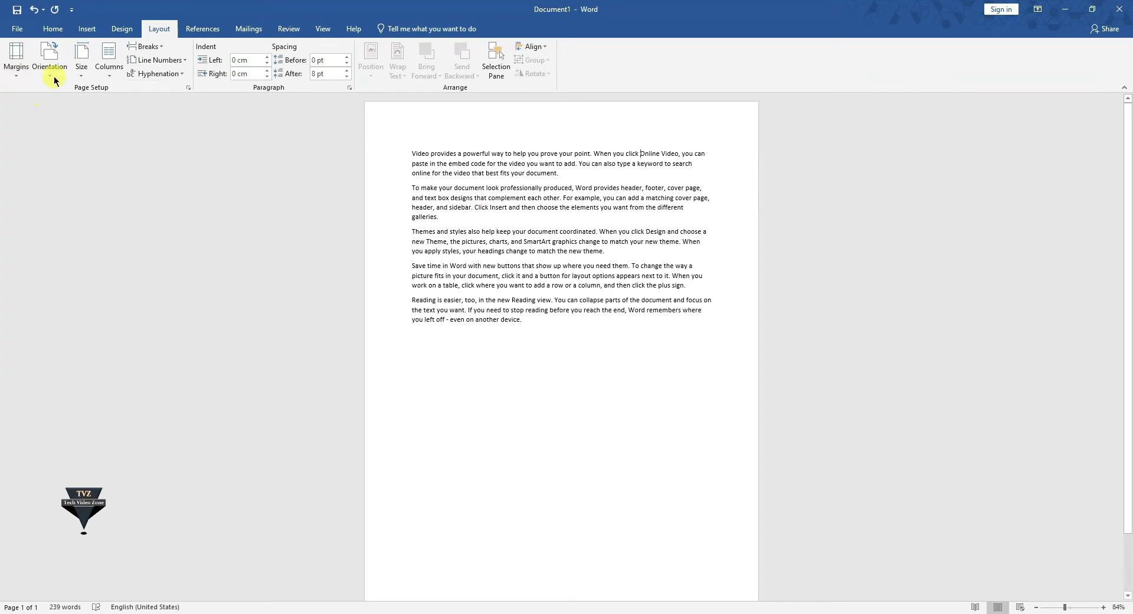
pyautogui.click(13, 75)
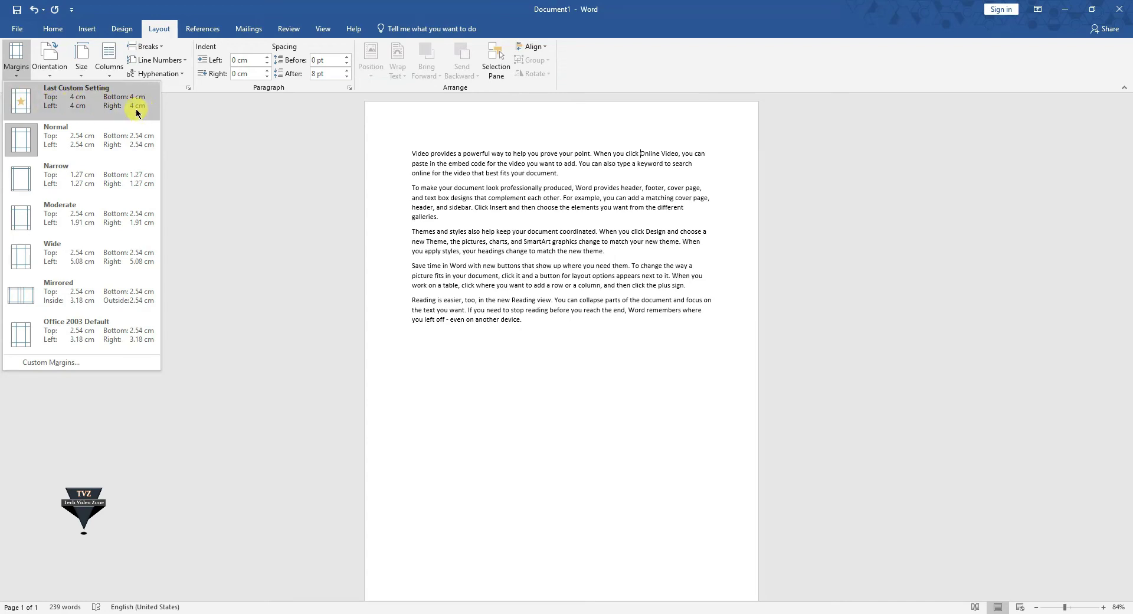
pyautogui.click(32, 103)
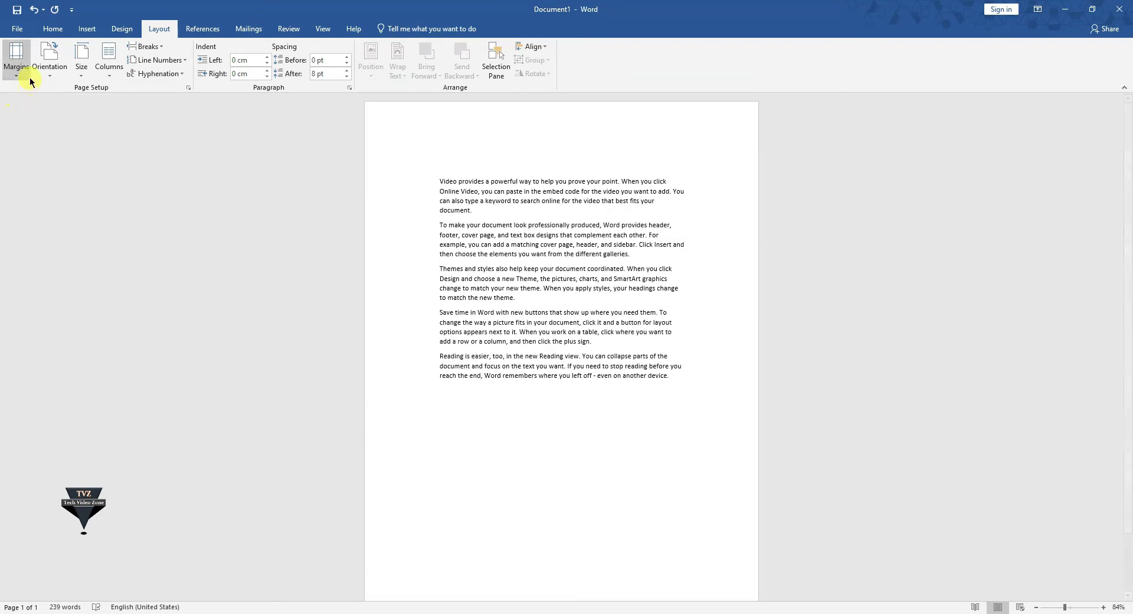
pyautogui.click(23, 74)
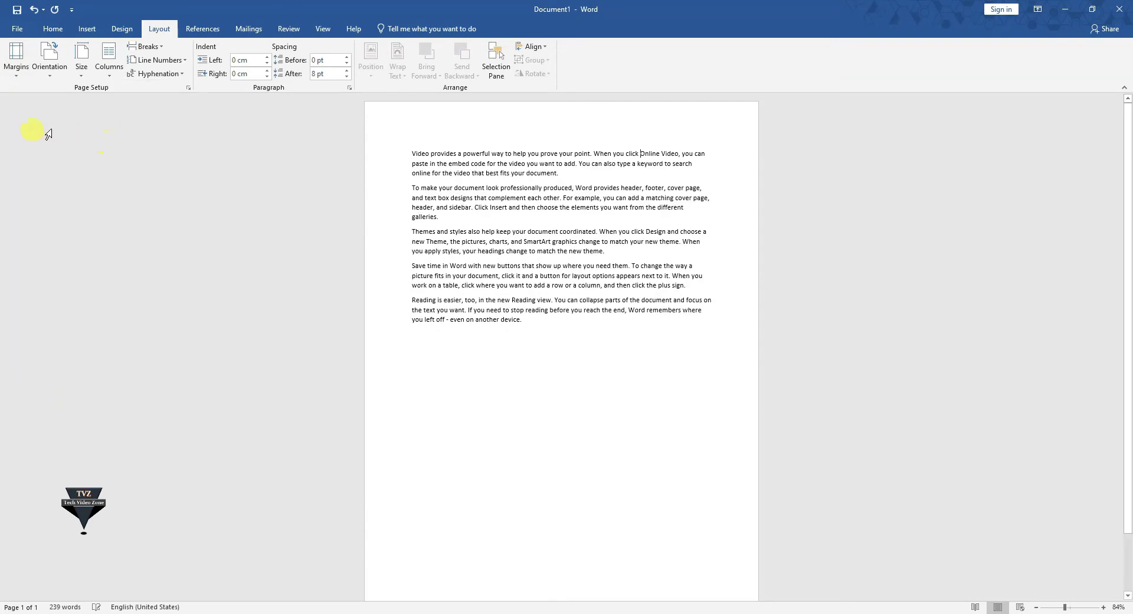
# - Toggle between Portrait and Landscape, leave the page landscape, and go to the File Info page
pyautogui.click(56, 70)
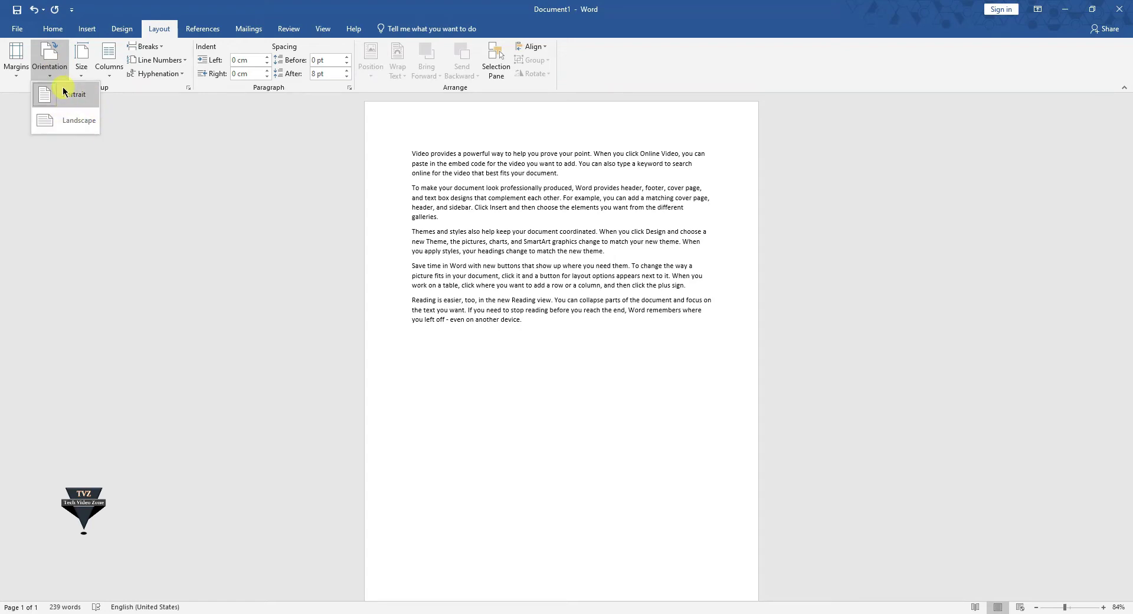
pyautogui.click(79, 120)
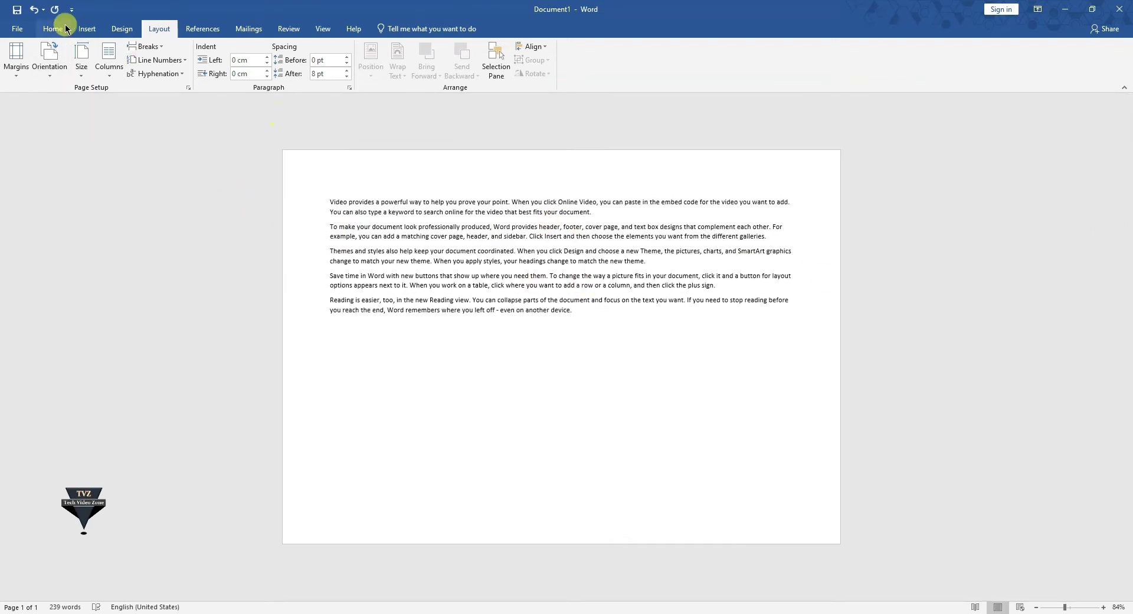
pyautogui.click(50, 56)
pyautogui.click(80, 94)
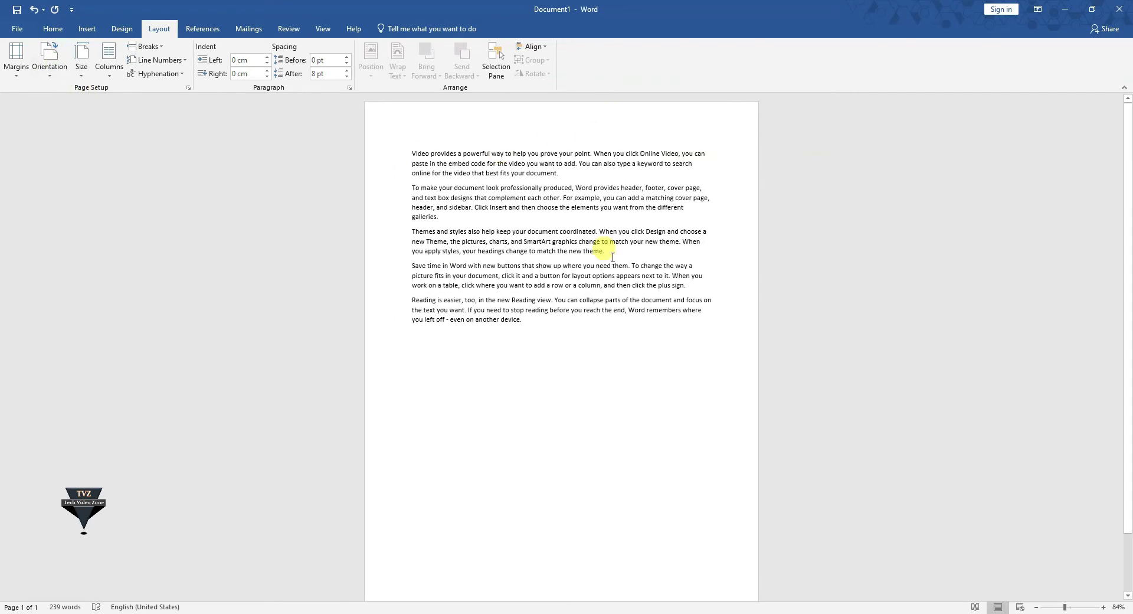
pyautogui.click(50, 56)
pyautogui.click(88, 122)
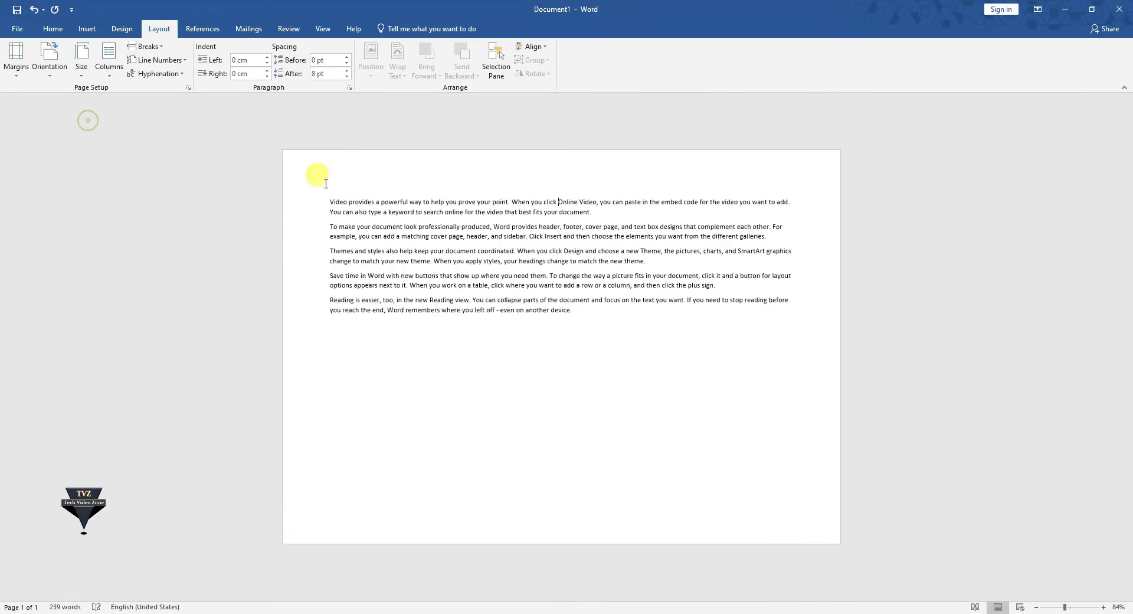
pyautogui.click(12, 36)
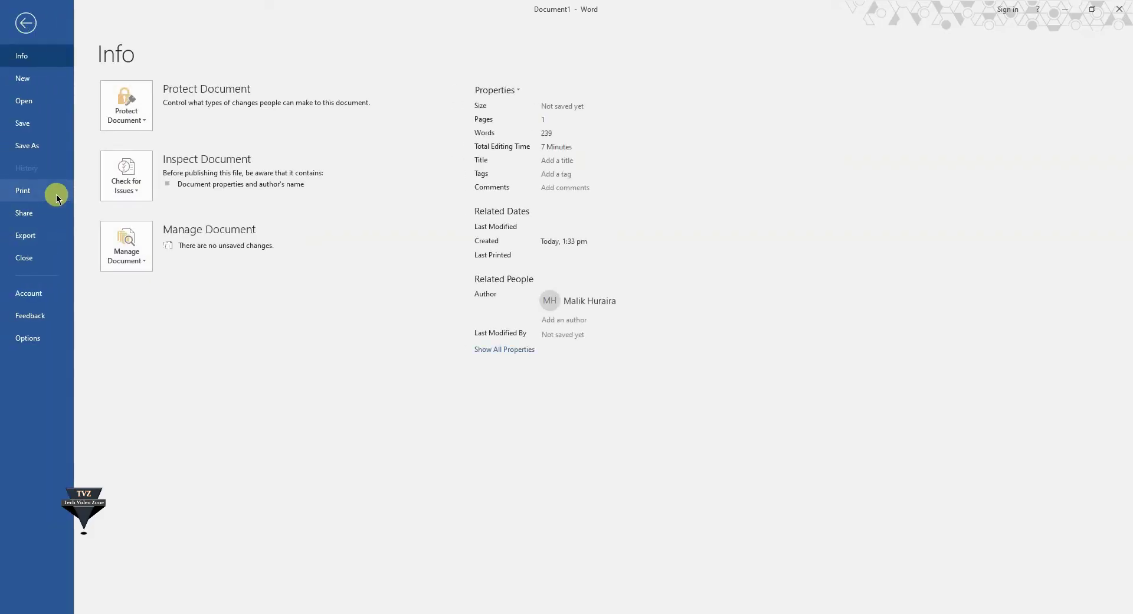
# - Set Portrait Orientation in the Print settings and return to the document
pyautogui.click(56, 192)
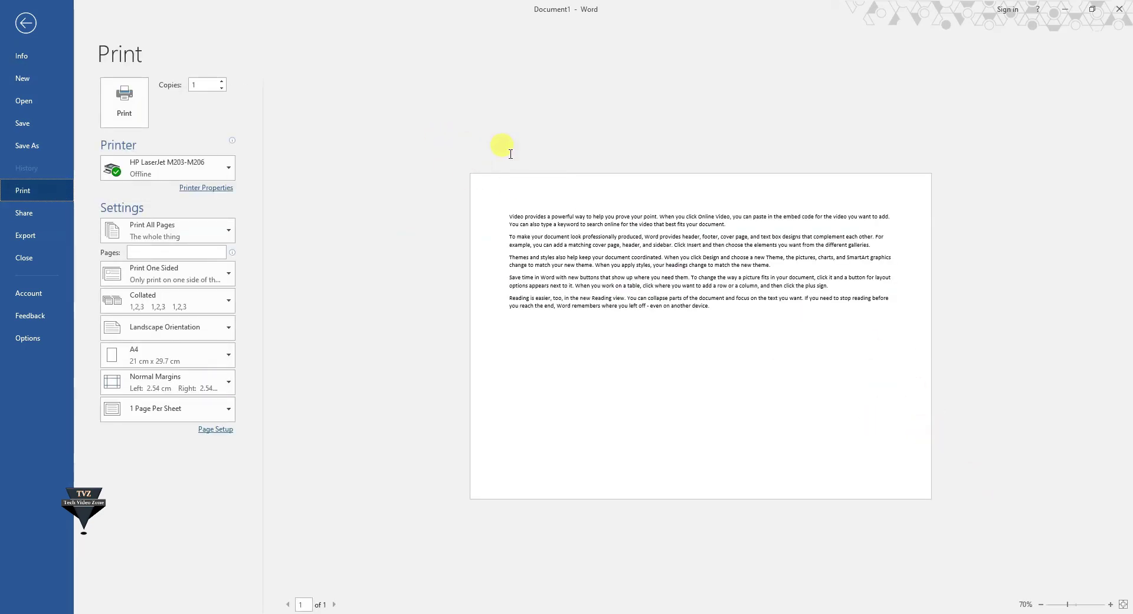
pyautogui.click(215, 330)
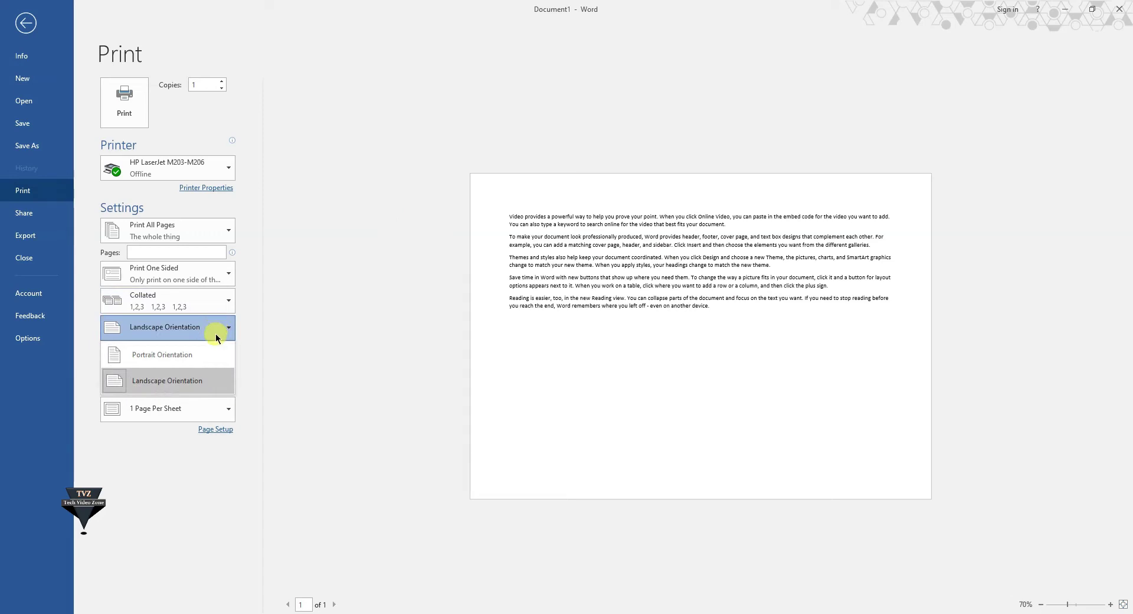
pyautogui.click(190, 357)
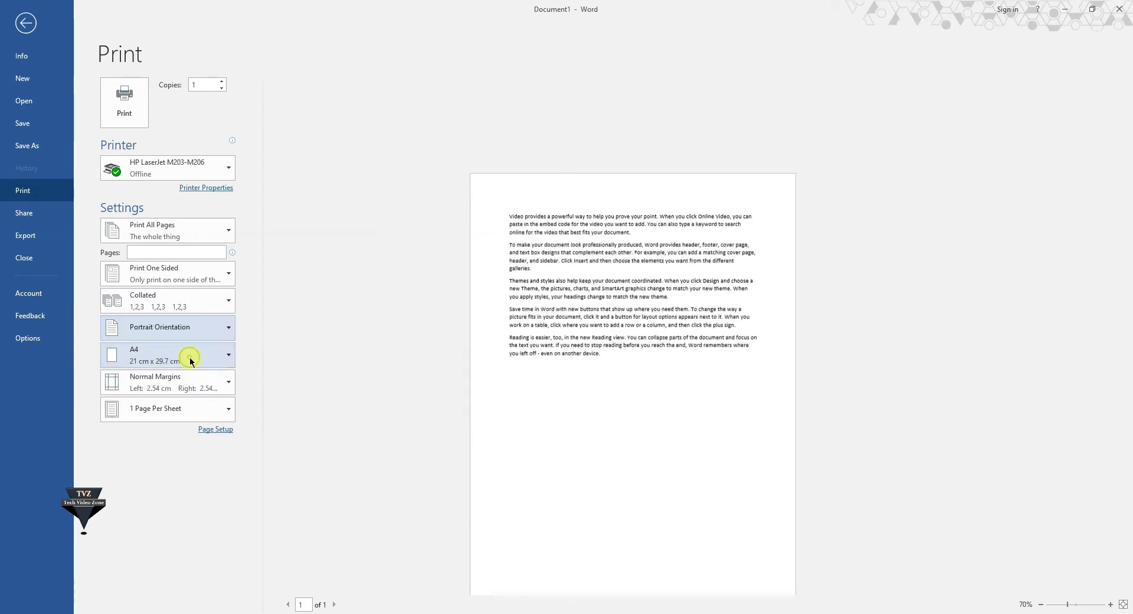
pyautogui.click(24, 24)
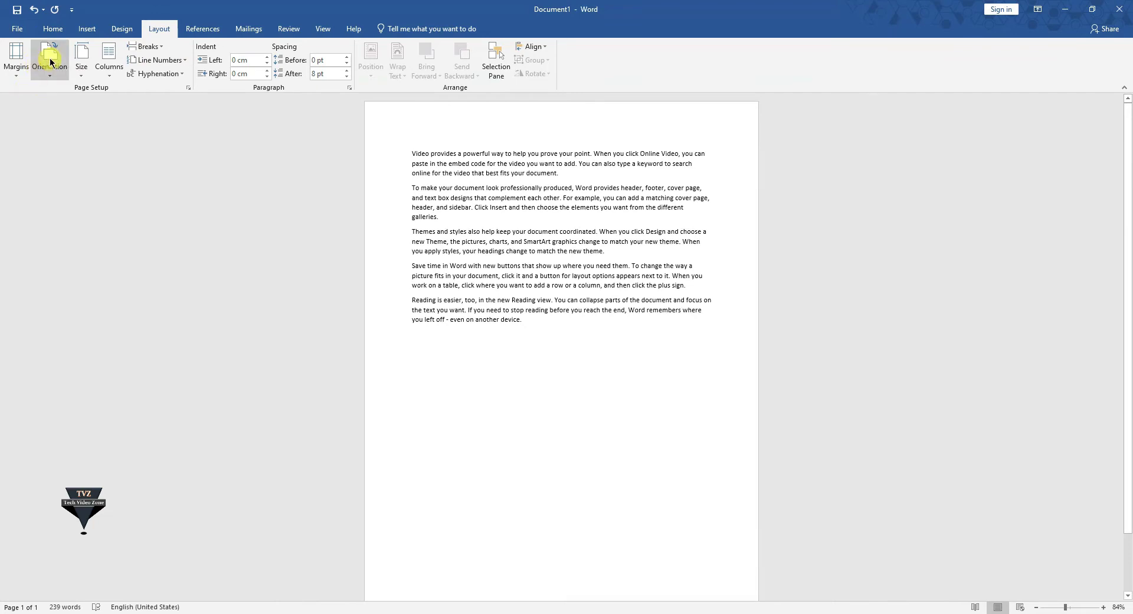
# - Change the paper size to Envelope #10 and check it in the print preview
pyautogui.click(81, 69)
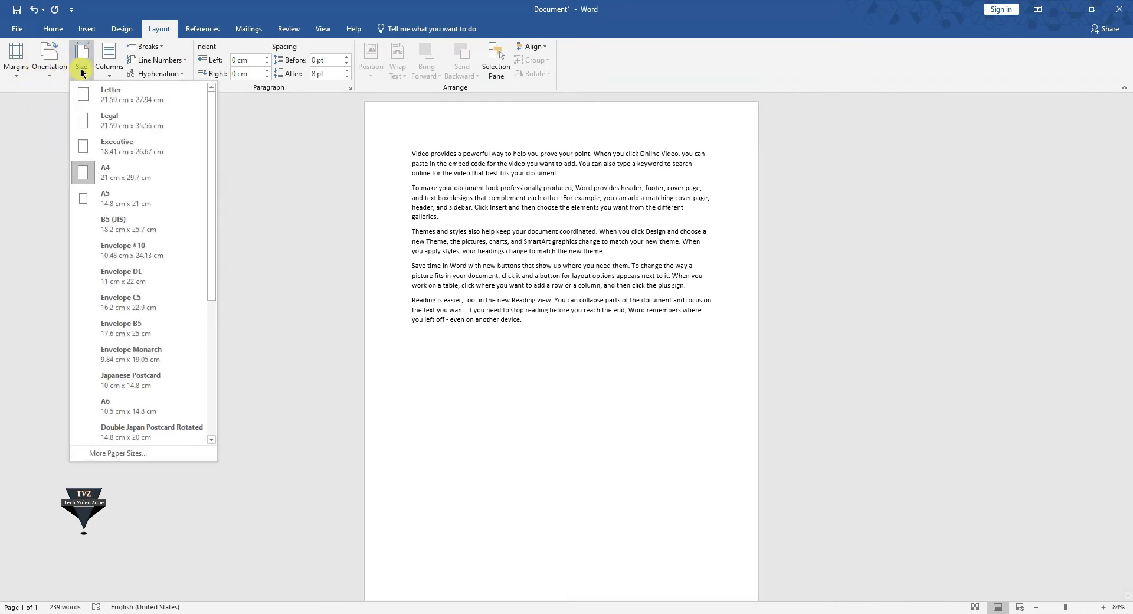
pyautogui.click(800, 222)
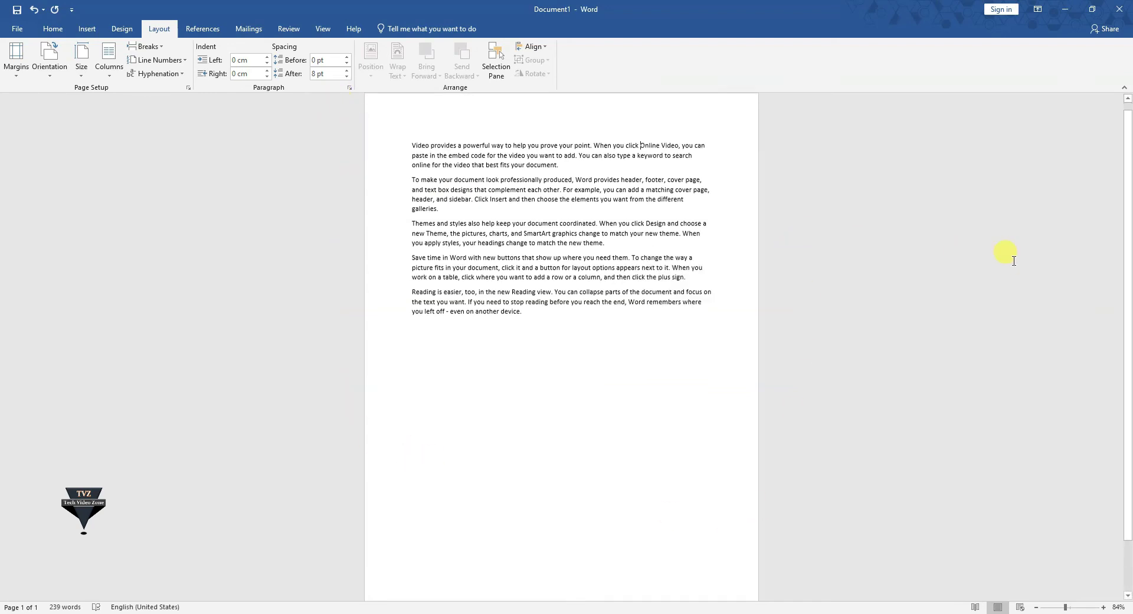
pyautogui.click(82, 59)
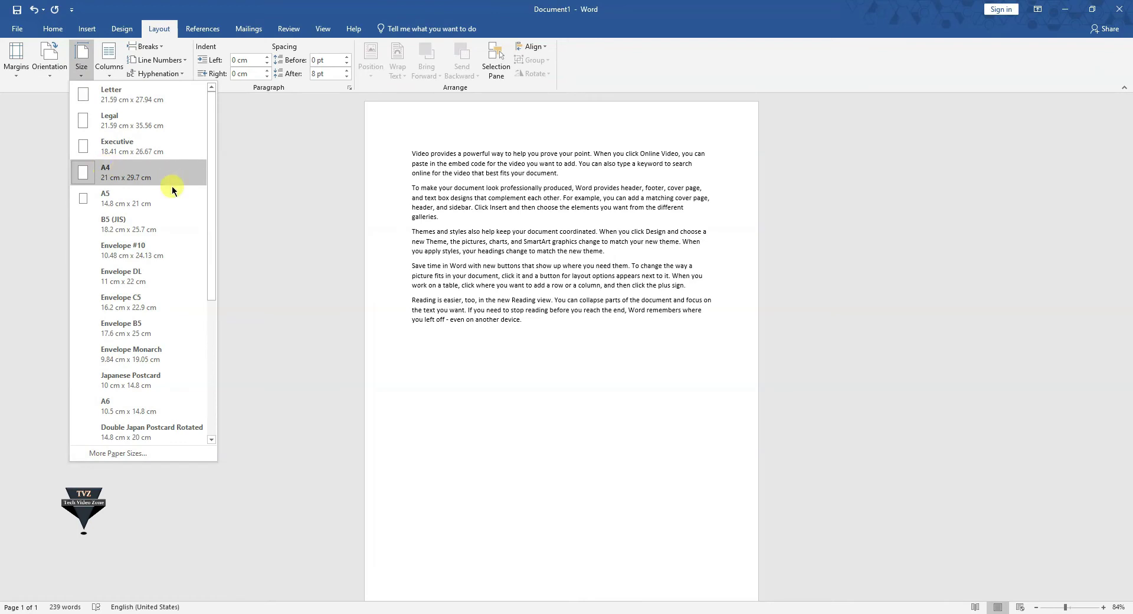
pyautogui.moveTo(210, 180); pyautogui.dragTo(211, 144)
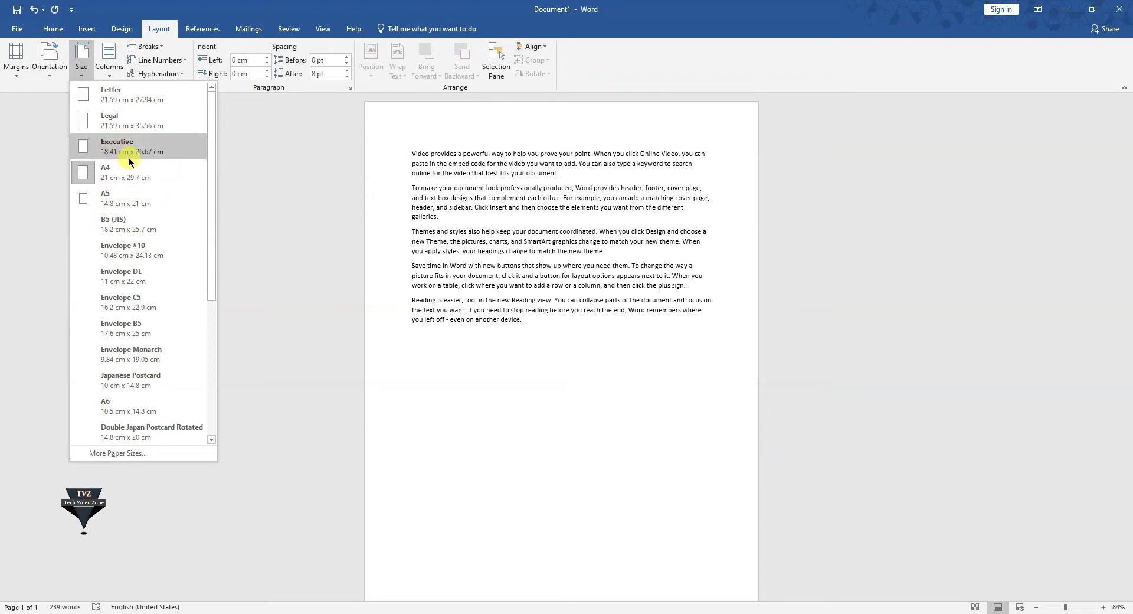
pyautogui.click(126, 262)
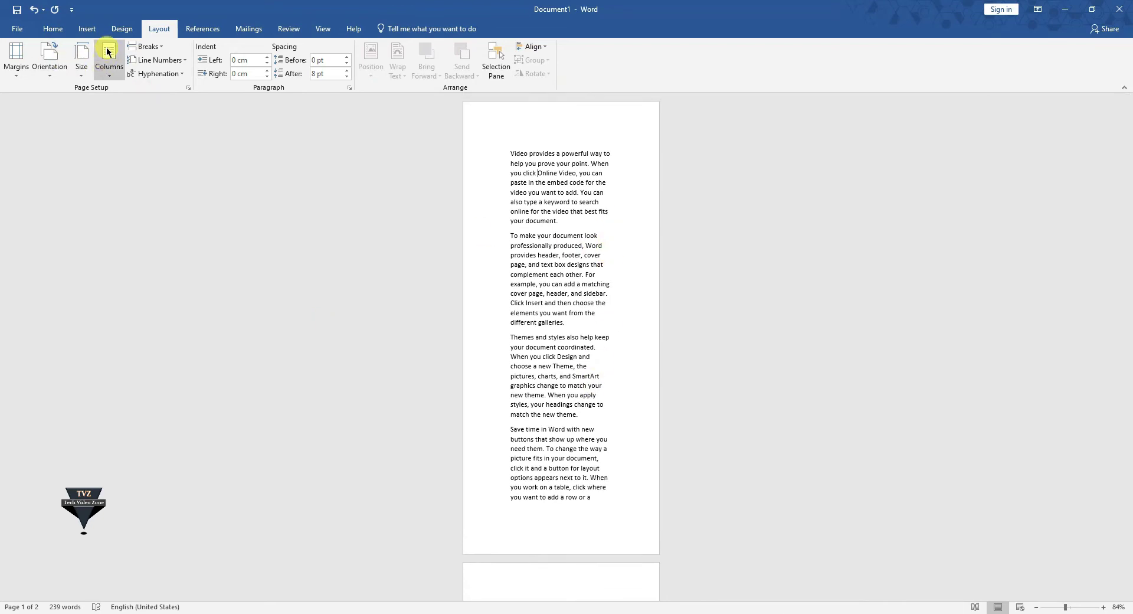
pyautogui.click(17, 28)
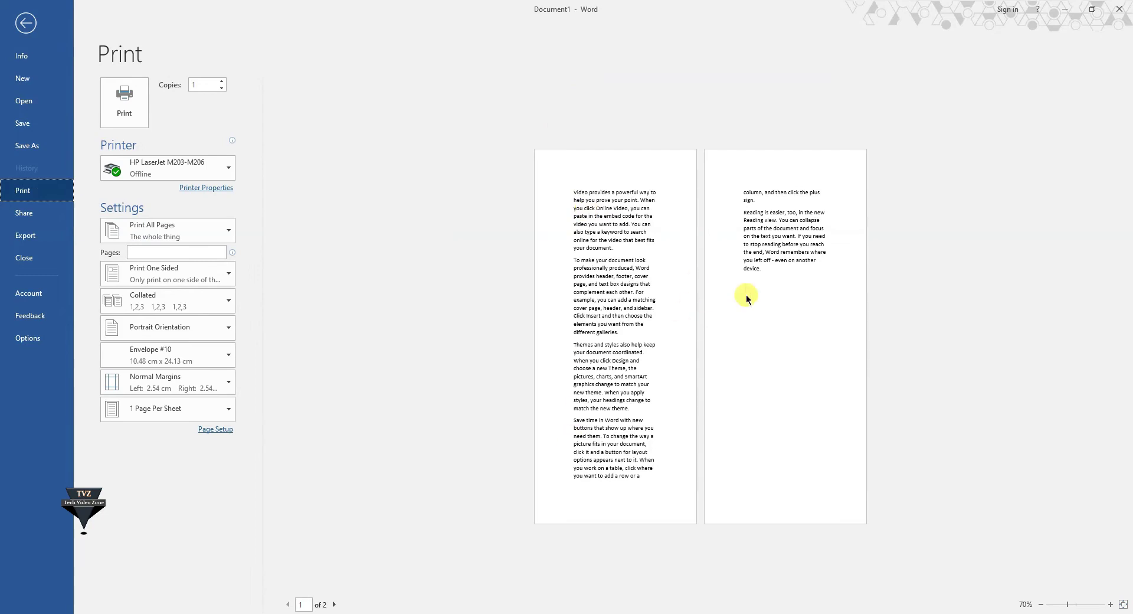
pyautogui.click(26, 23)
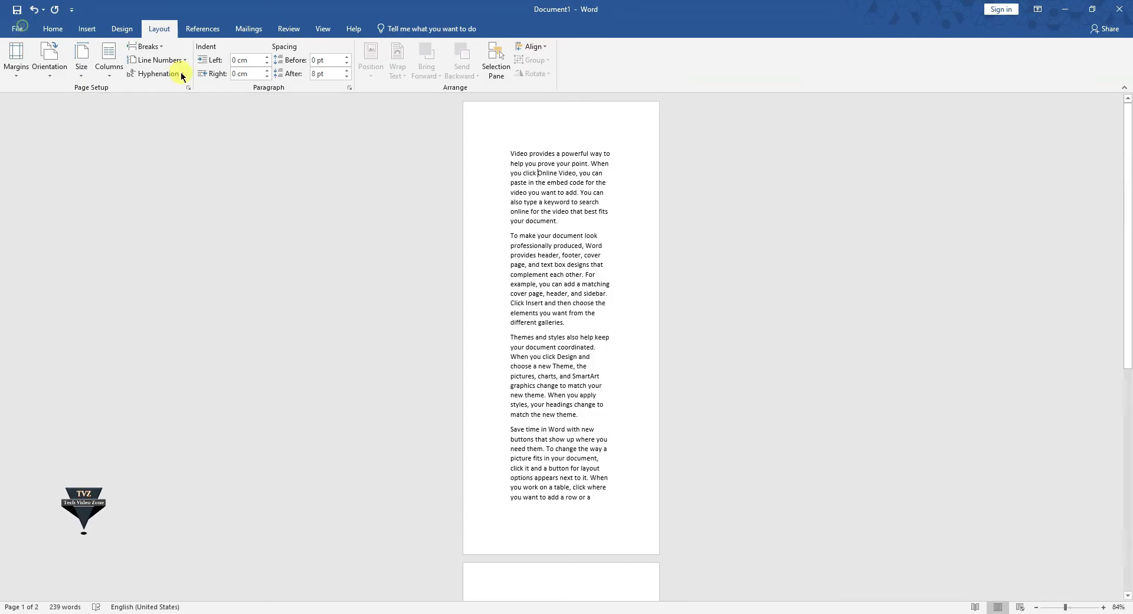
# - Try Japanese Postcard paper, then restore A4 and bring up the Size list again
pyautogui.click(81, 66)
pyautogui.click(158, 116)
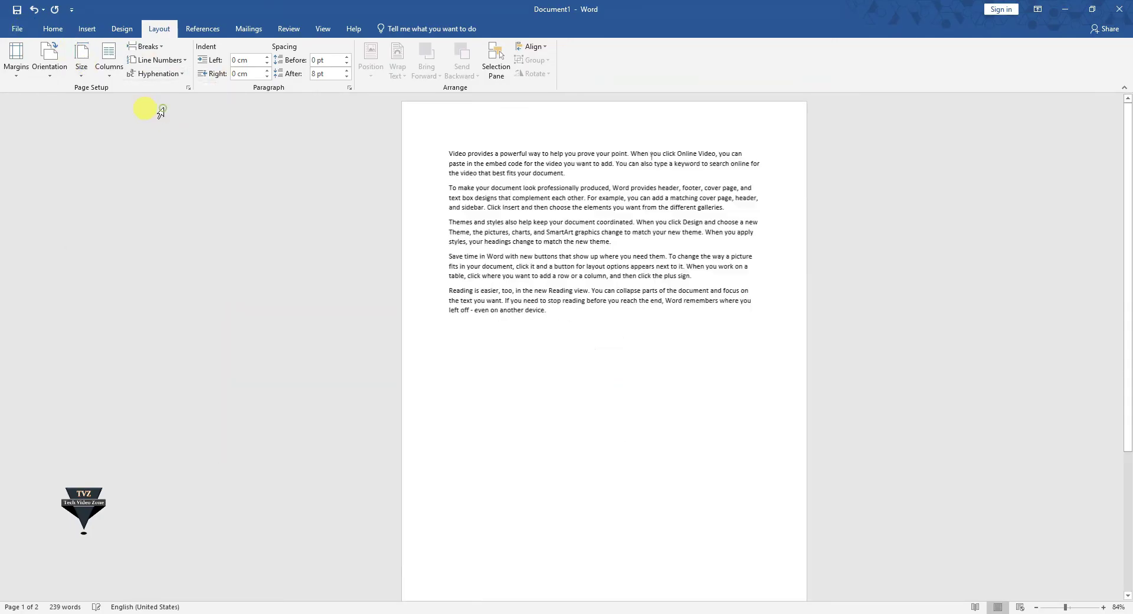
pyautogui.click(81, 64)
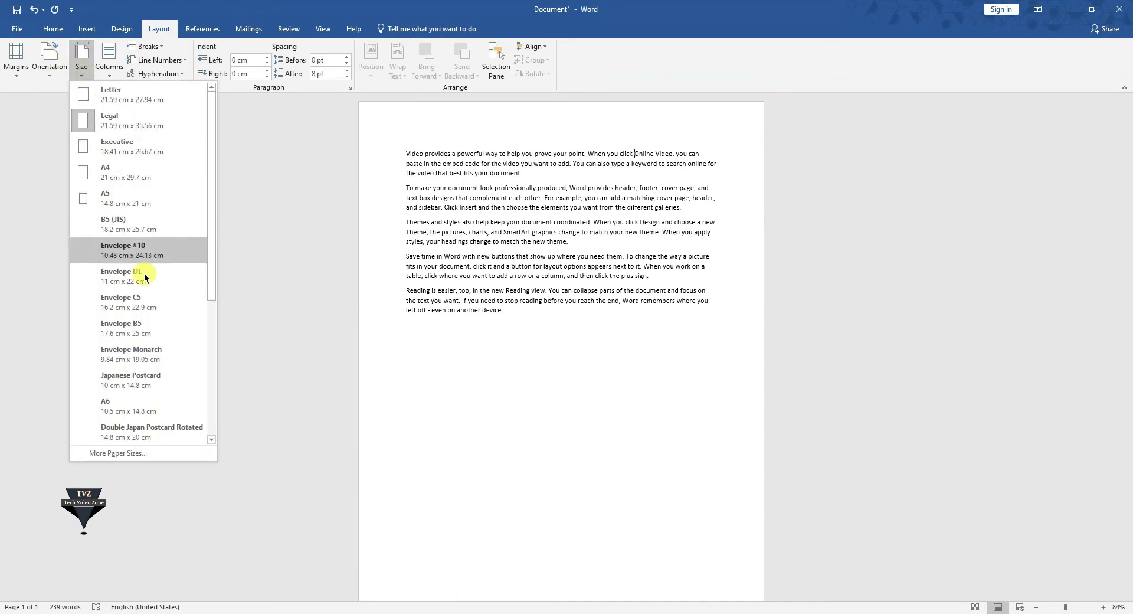
pyautogui.click(146, 380)
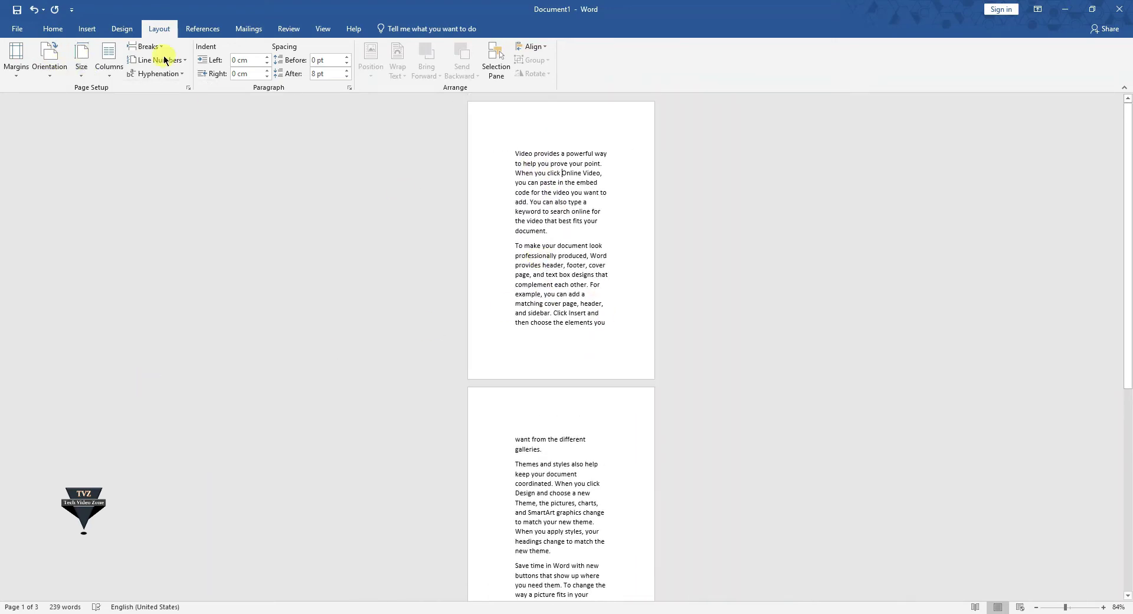
pyautogui.click(81, 72)
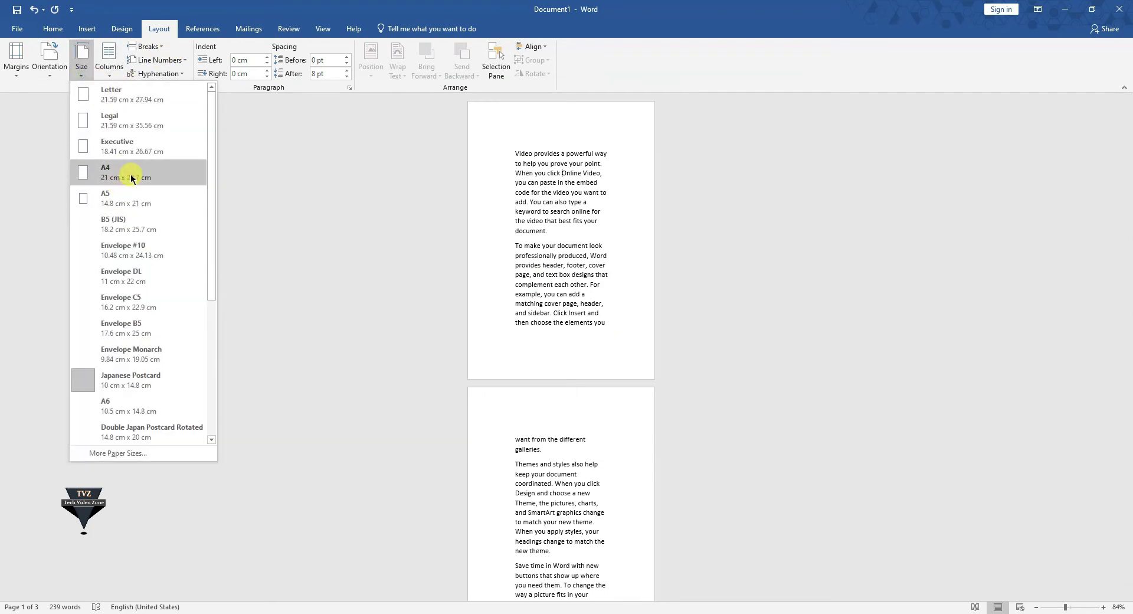
pyautogui.click(109, 175)
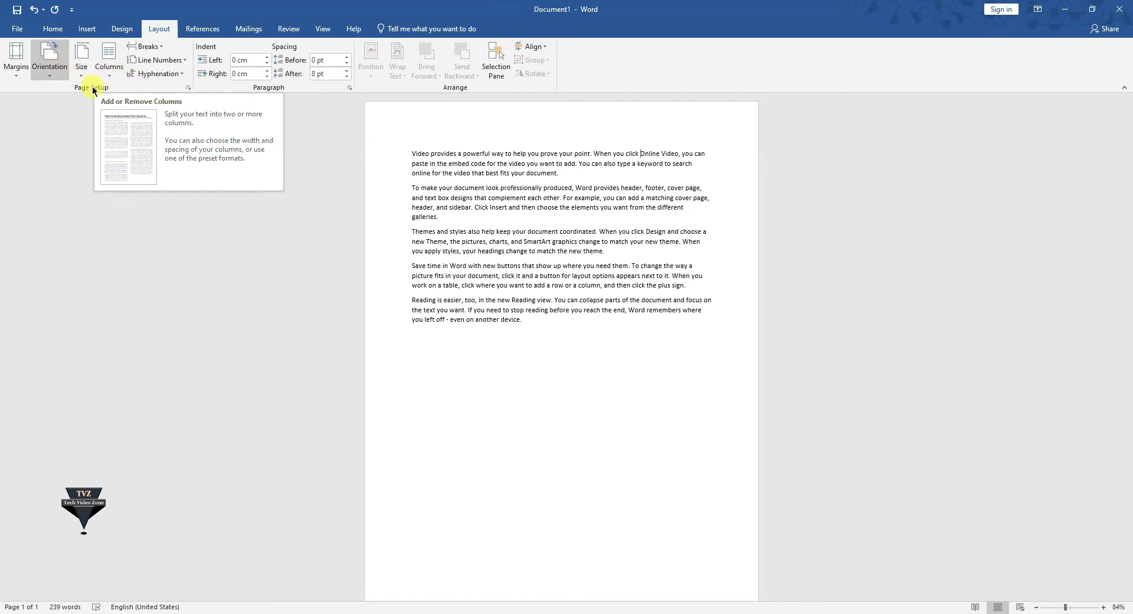
pyautogui.click(82, 75)
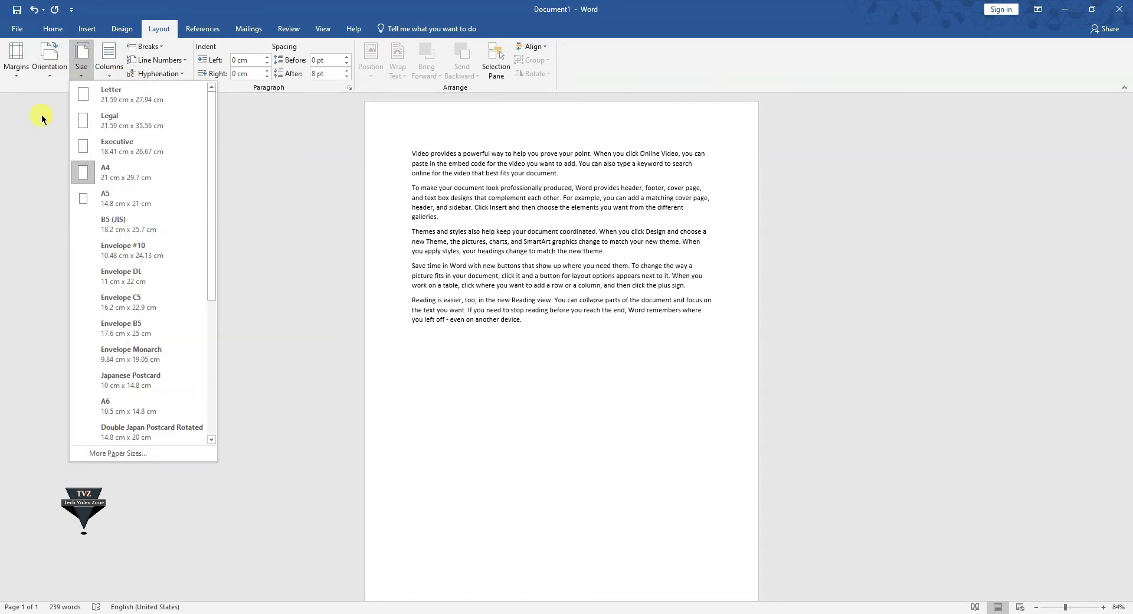
# - Try the Two and Three column layouts, then return the text to a single column
pyautogui.click(47, 132)
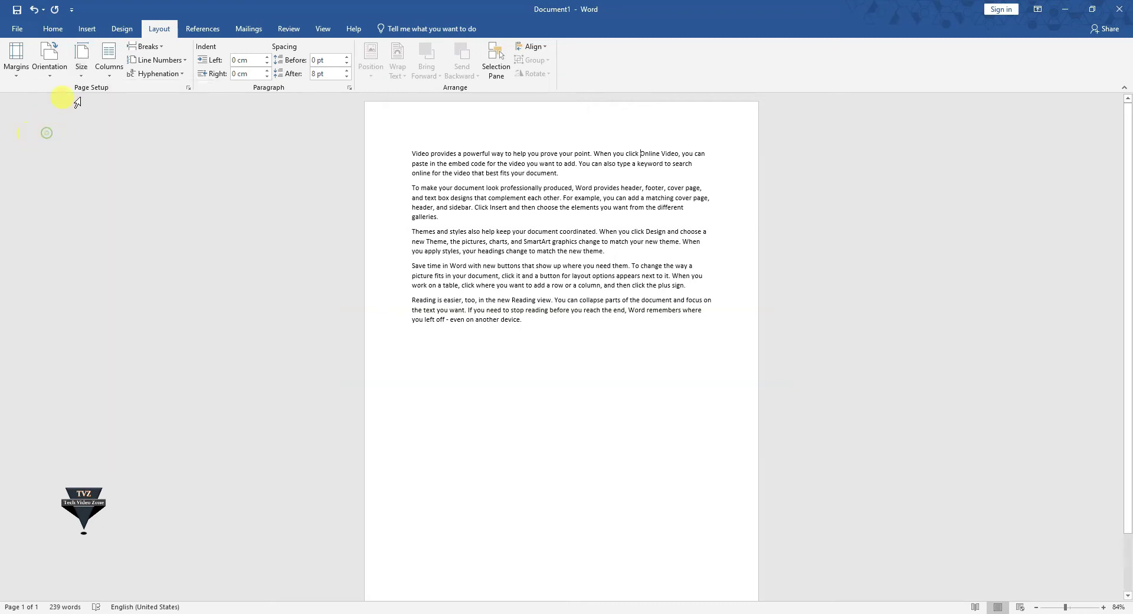
pyautogui.click(109, 72)
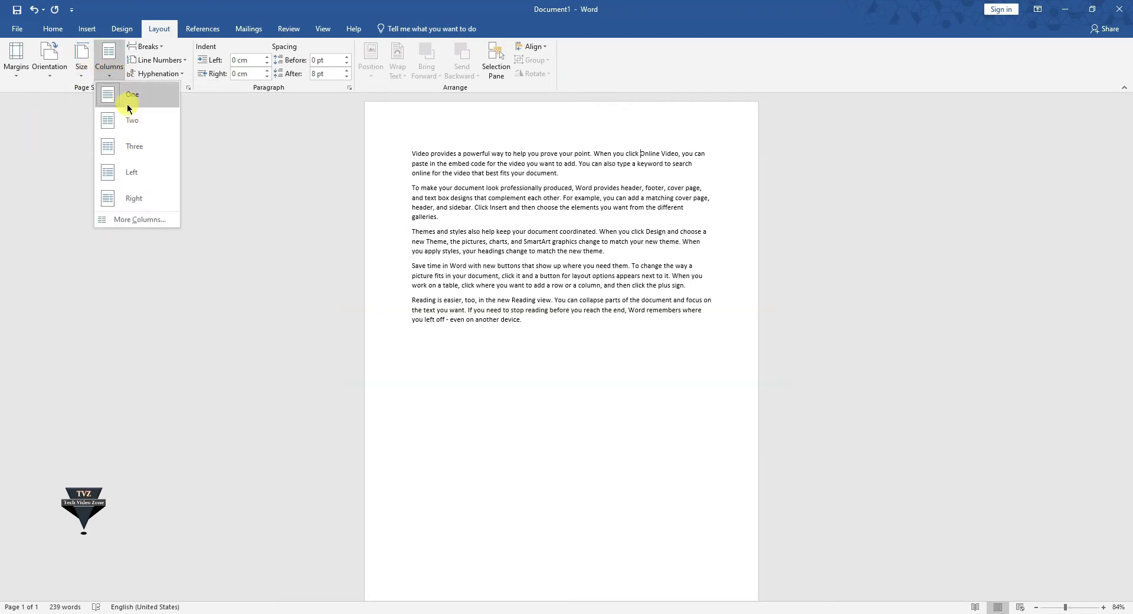
pyautogui.click(128, 118)
pyautogui.click(114, 71)
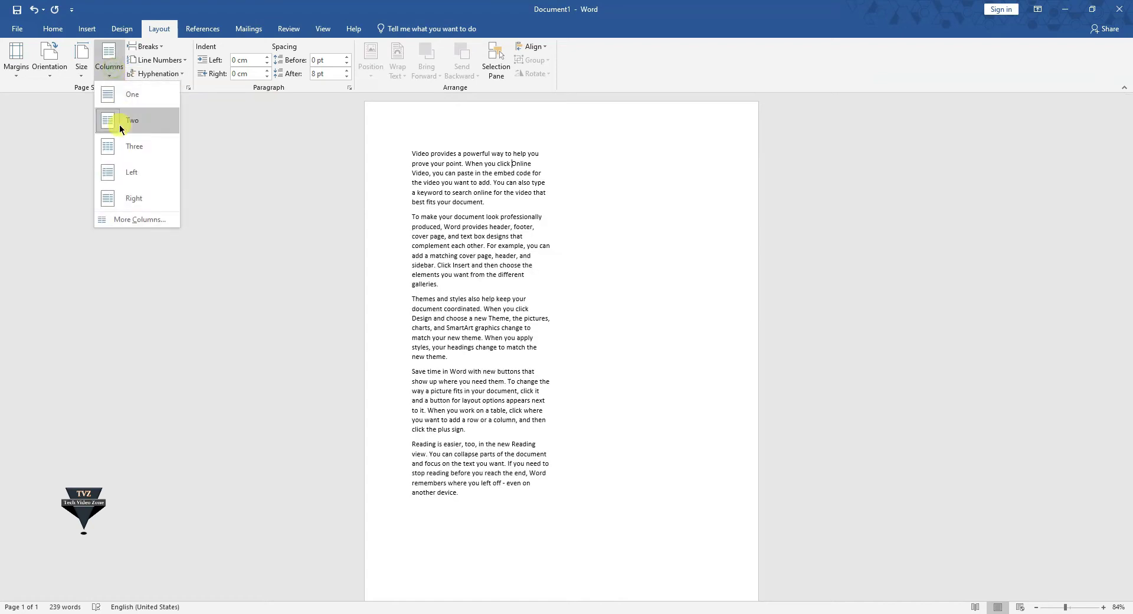
pyautogui.click(130, 146)
pyautogui.click(112, 67)
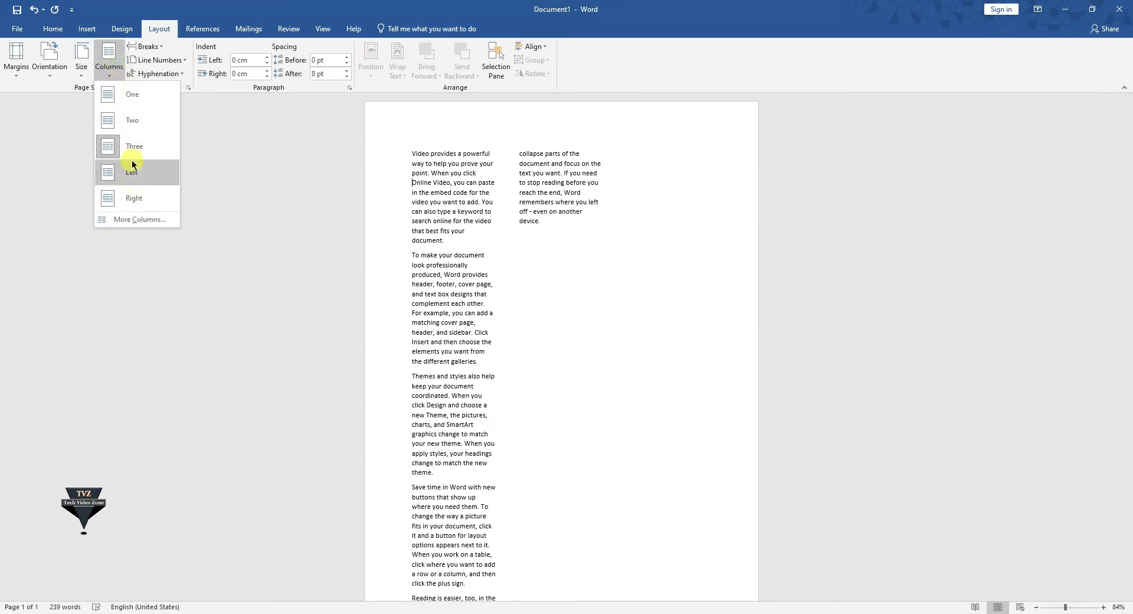
pyautogui.click(128, 98)
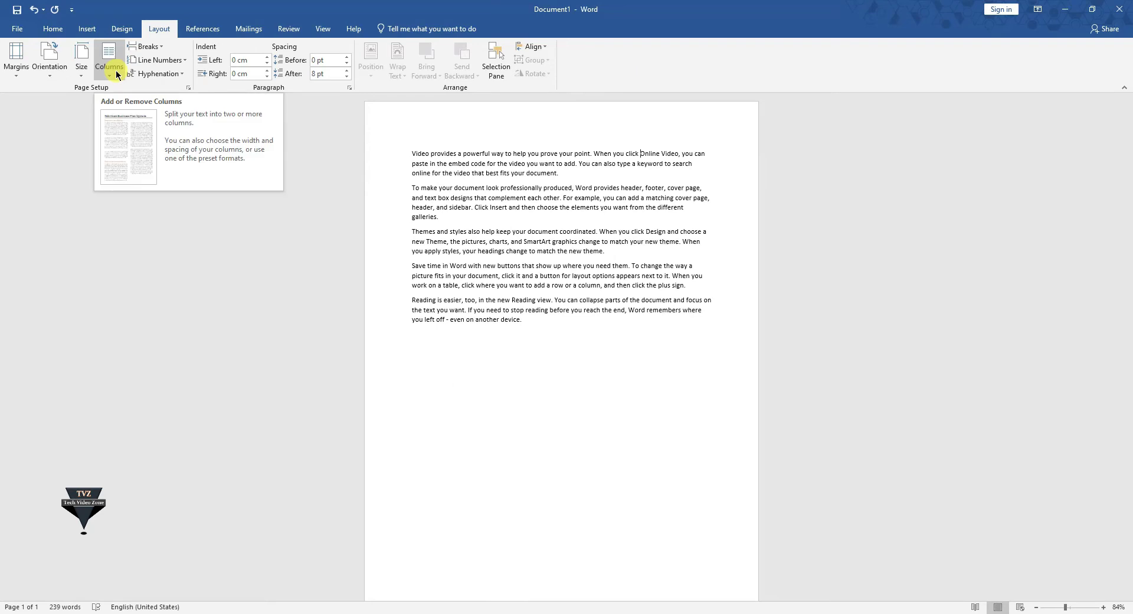
# - Select and deselect the lower text, then lay the text out in two columns
pyautogui.moveTo(709, 158); pyautogui.dragTo(708, 384)
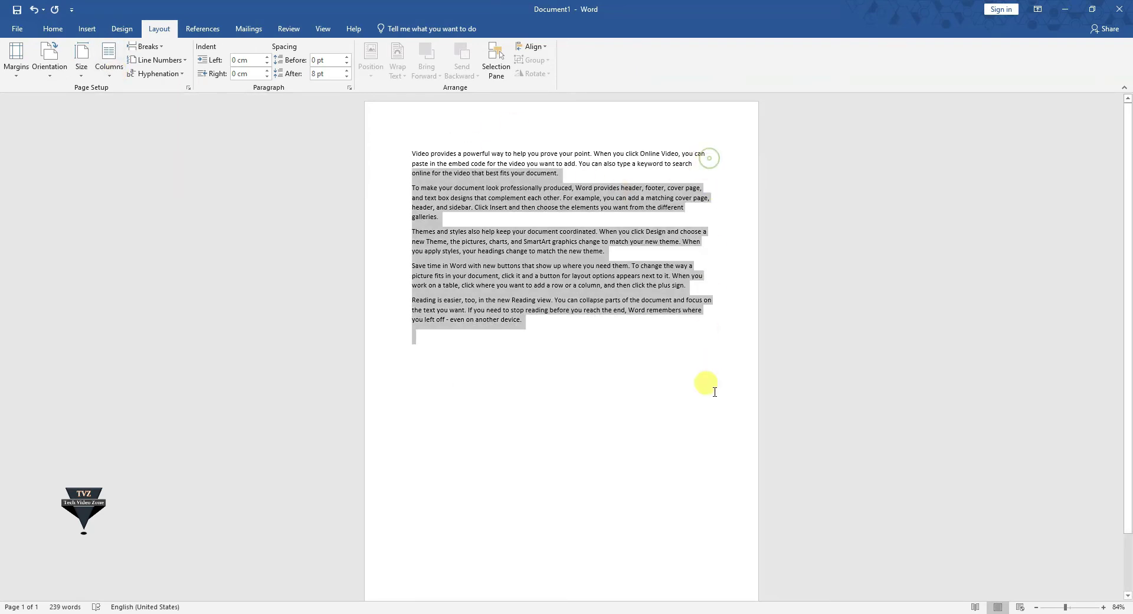
pyautogui.click(800, 265)
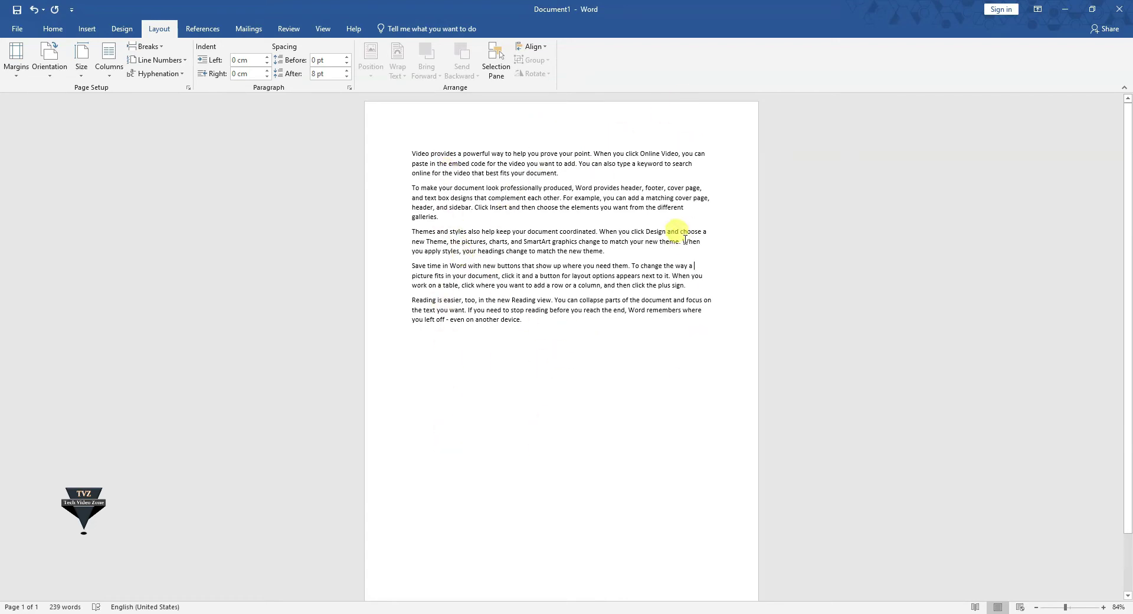
pyautogui.click(109, 69)
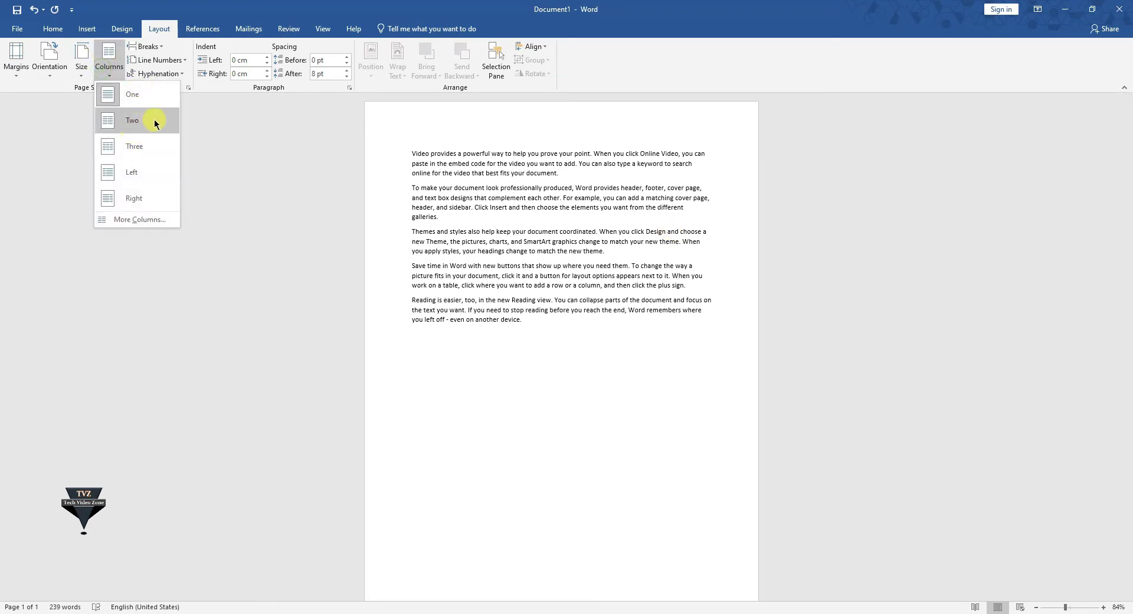
pyautogui.click(139, 130)
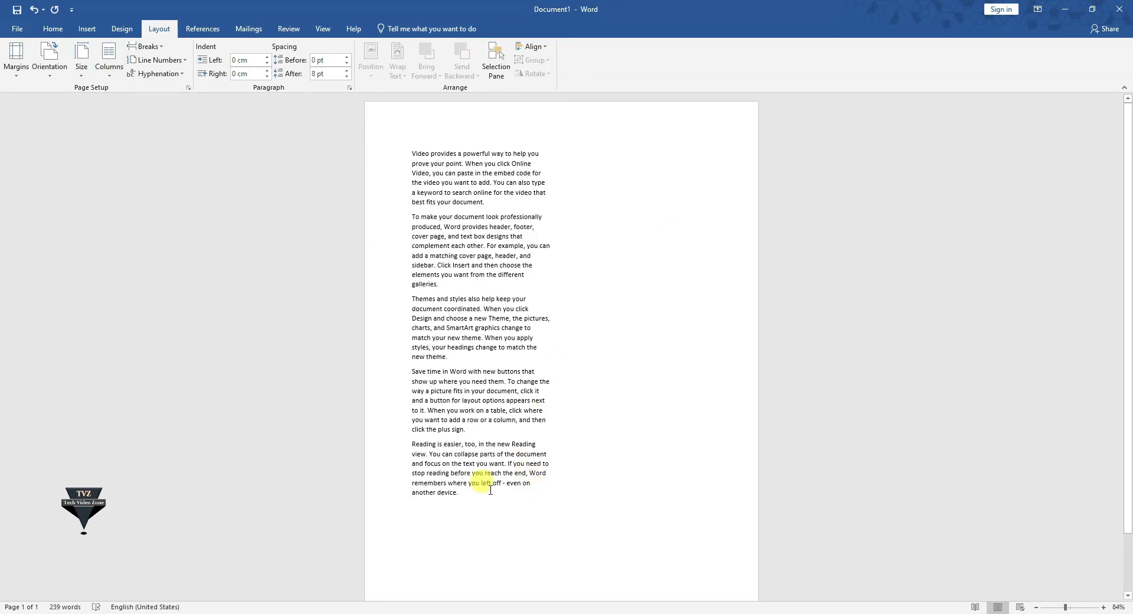
# - Append another batch of =rand() sample paragraphs, bringing the document to 478 words across two columns
pyautogui.write('jmj')
pyautogui.click(589, 152)
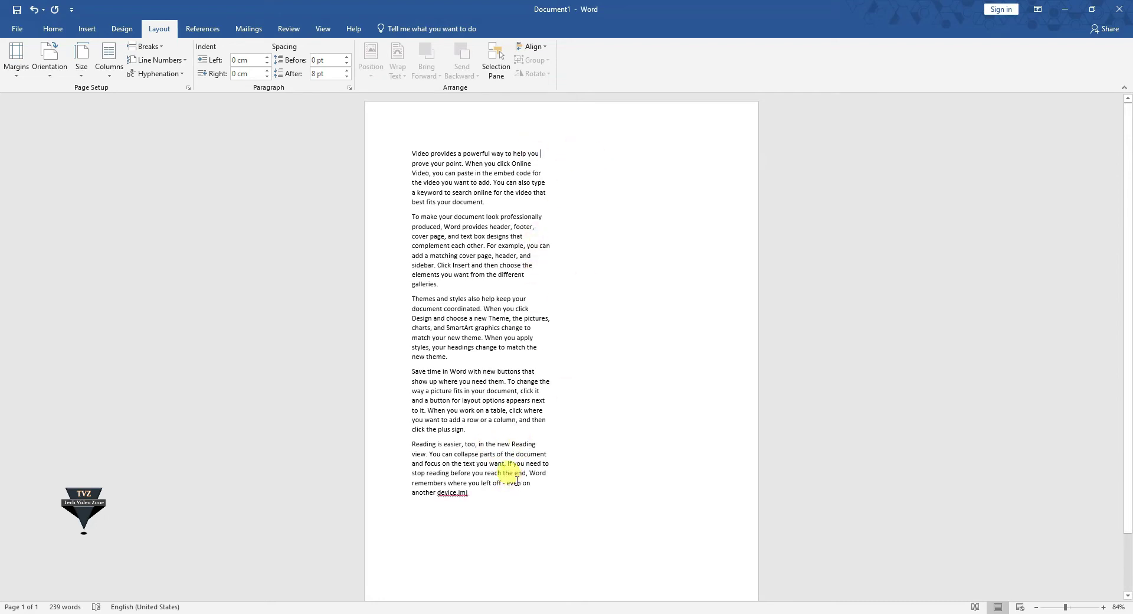
pyautogui.press('Return')
pyautogui.write('=rand()')
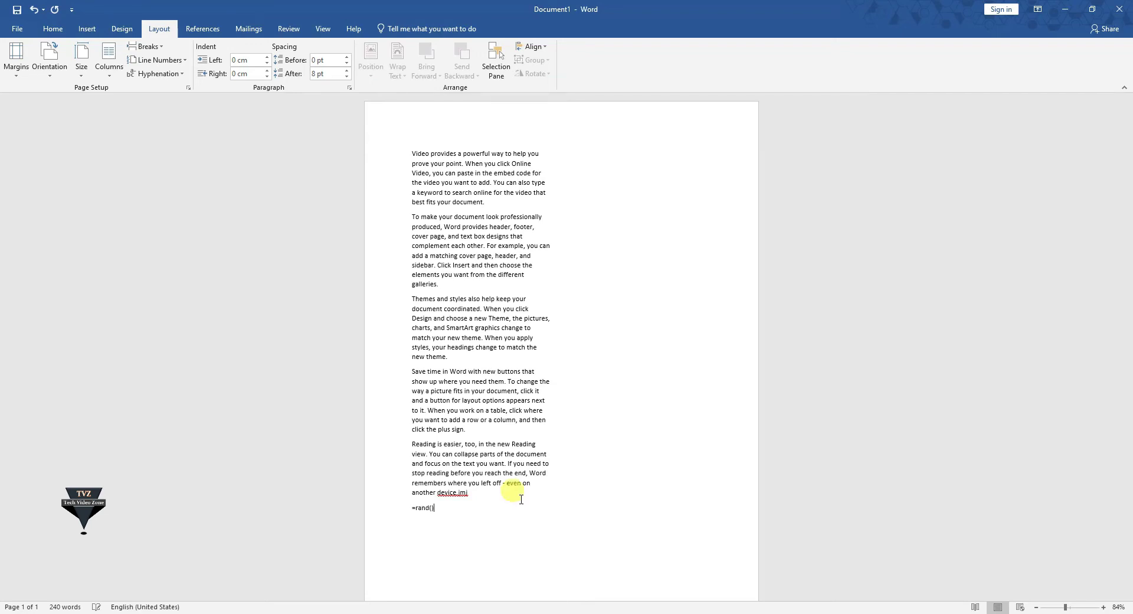
pyautogui.press('Return')
pyautogui.scroll(-2, 521, 500)
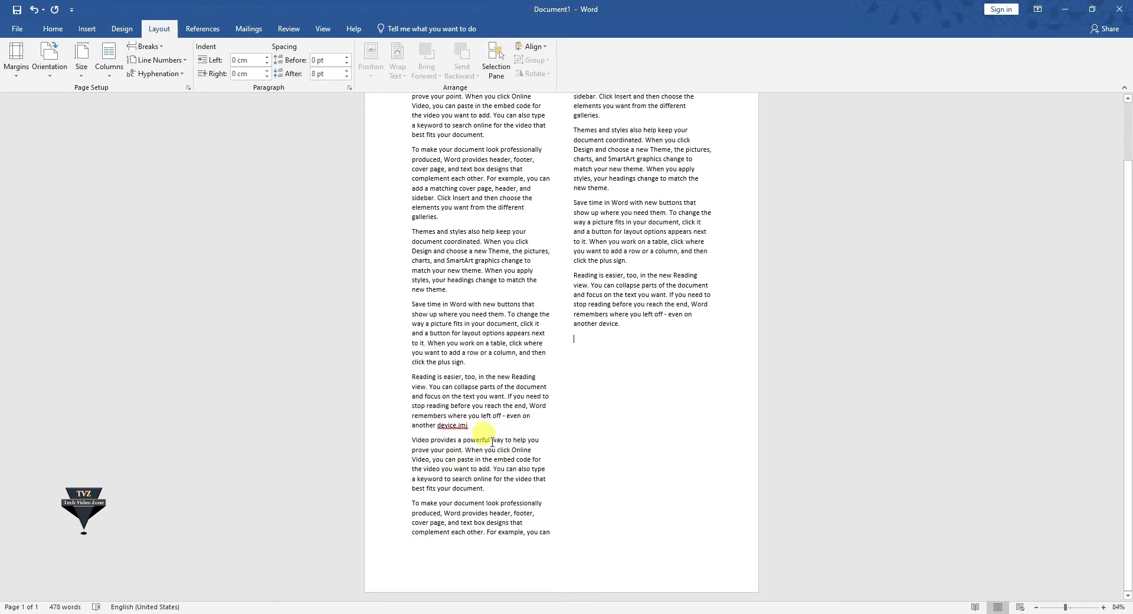
pyautogui.moveTo(1068, 610); pyautogui.dragTo(1076, 608)
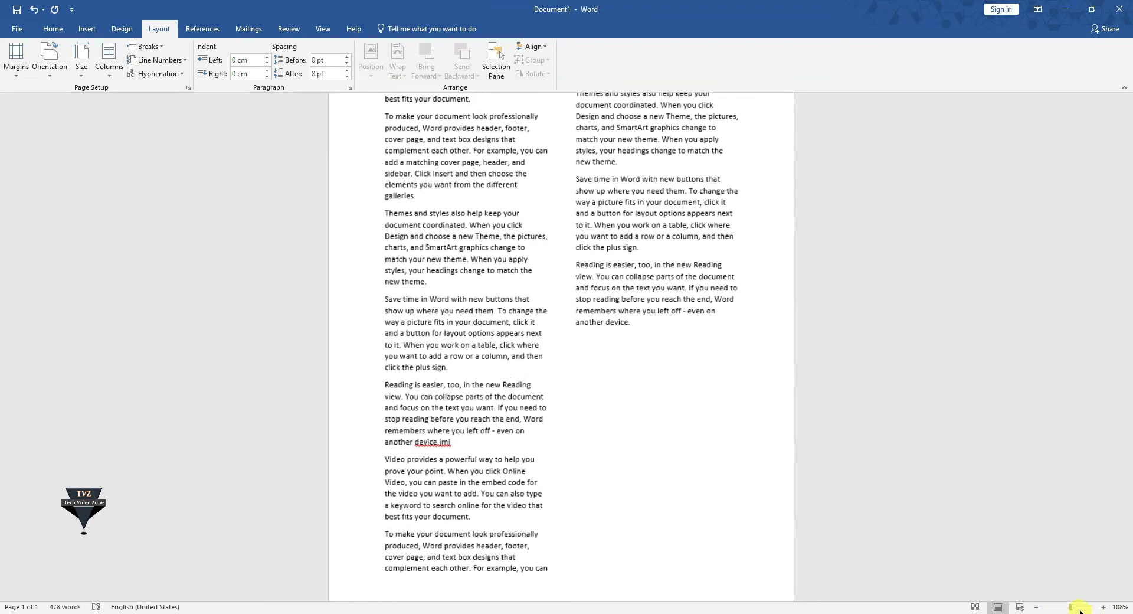
pyautogui.scroll(-1, 1125, 472)
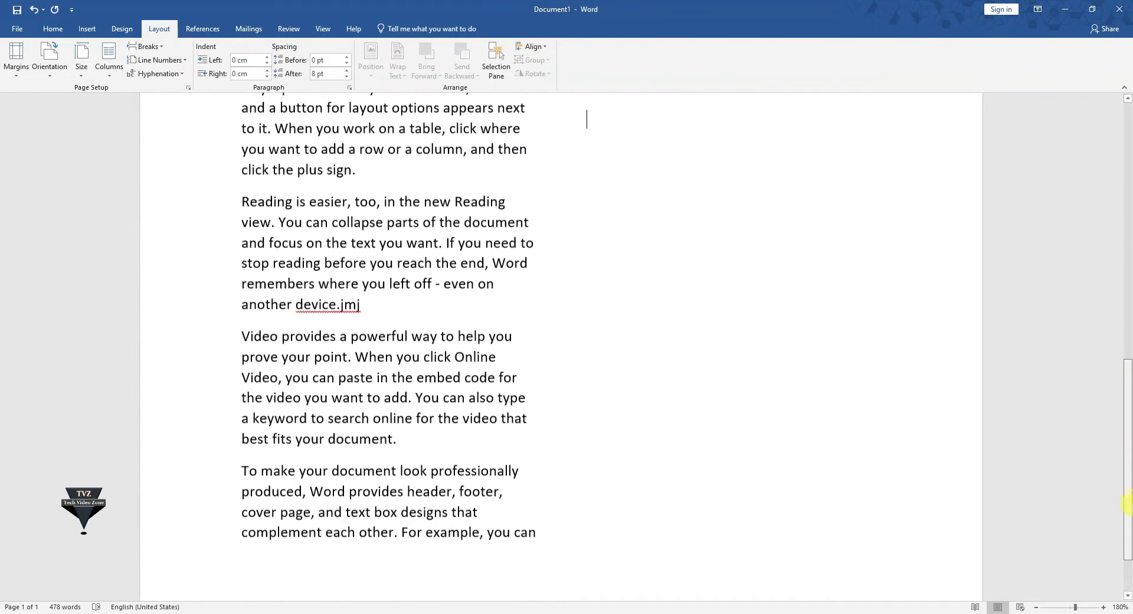
pyautogui.scroll(-4, 1003, 496)
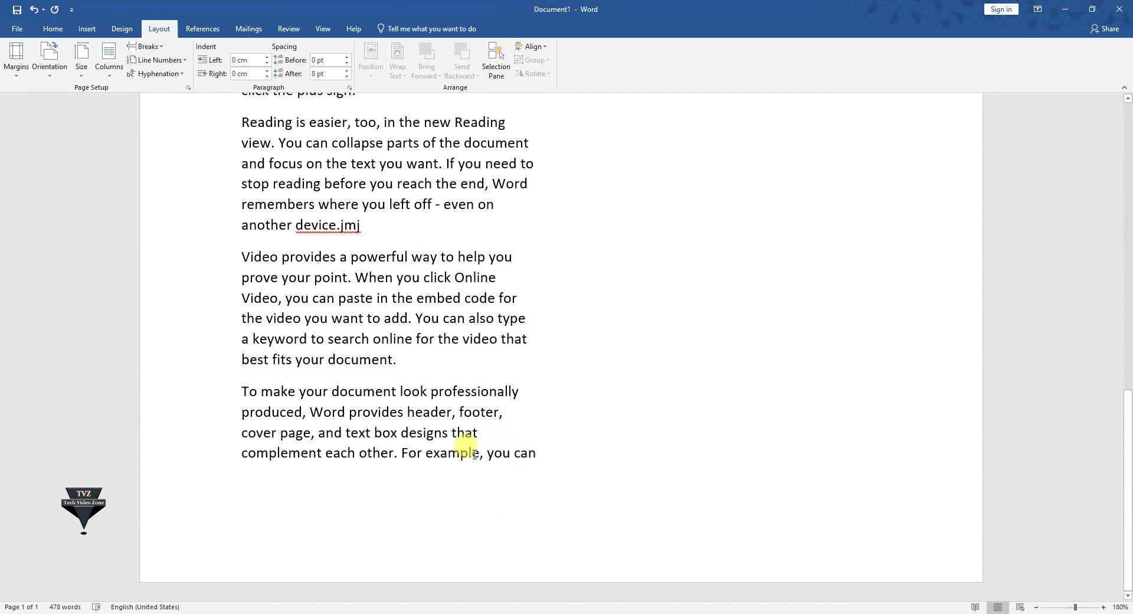
pyautogui.scroll(2, 890, 442)
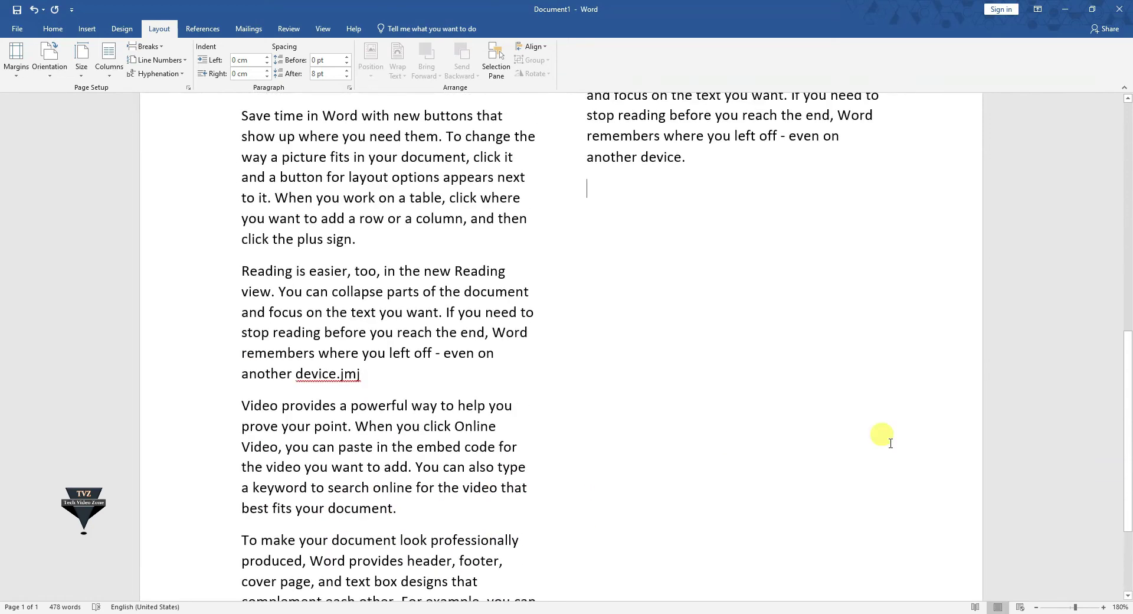
pyautogui.moveTo(1076, 606); pyautogui.dragTo(1069, 607)
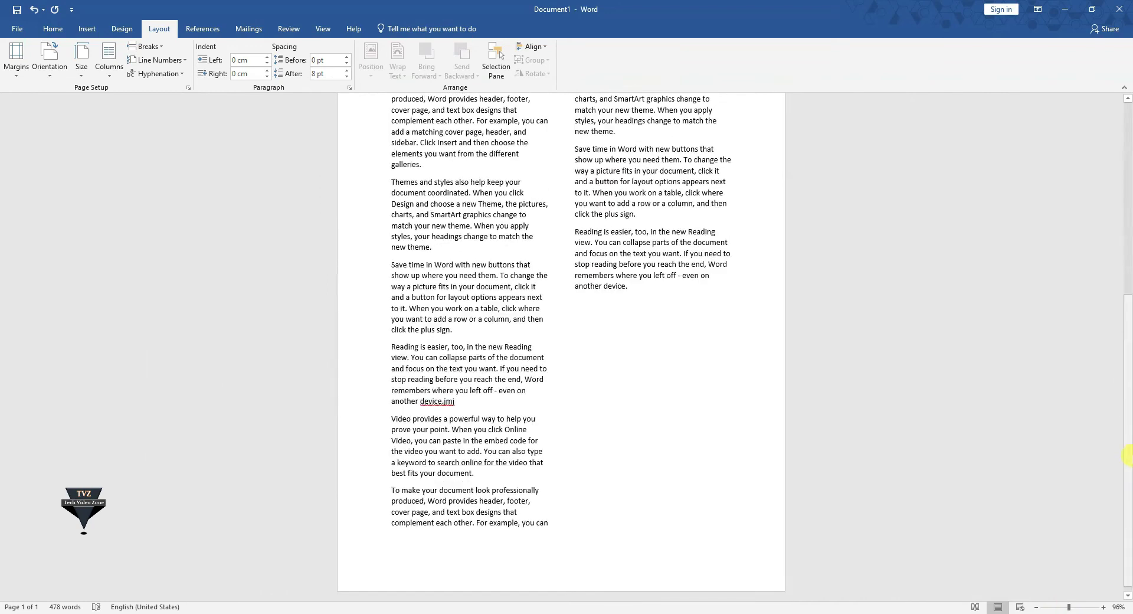
pyautogui.scroll(4, 1127, 457)
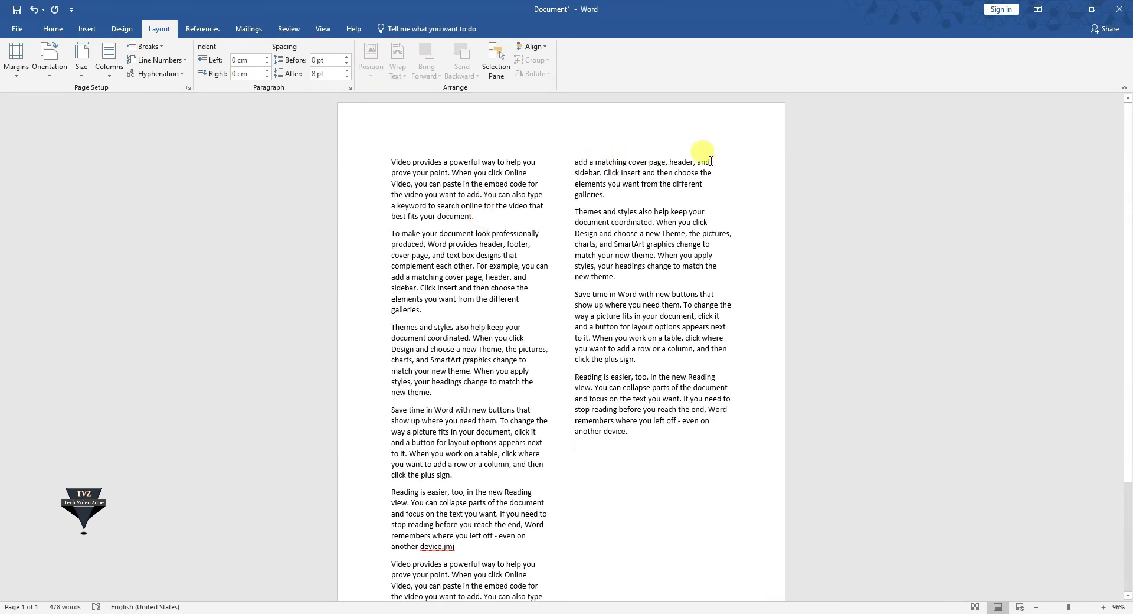
# - Select and then deselect a word and part of a paragraph in the right column
pyautogui.doubleClick(598, 172)
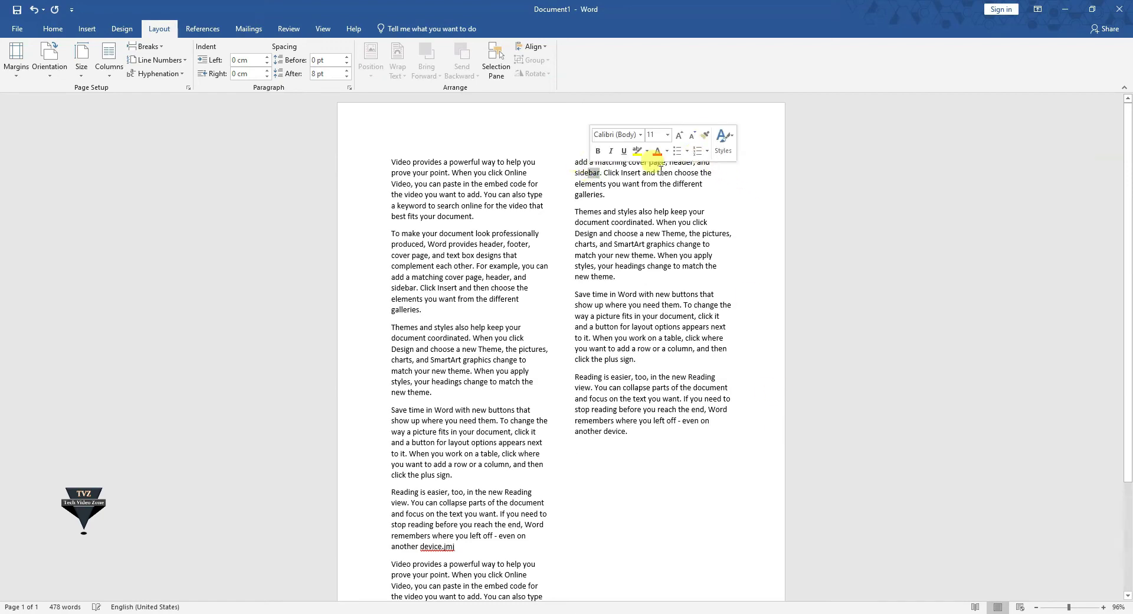
pyautogui.click(715, 172)
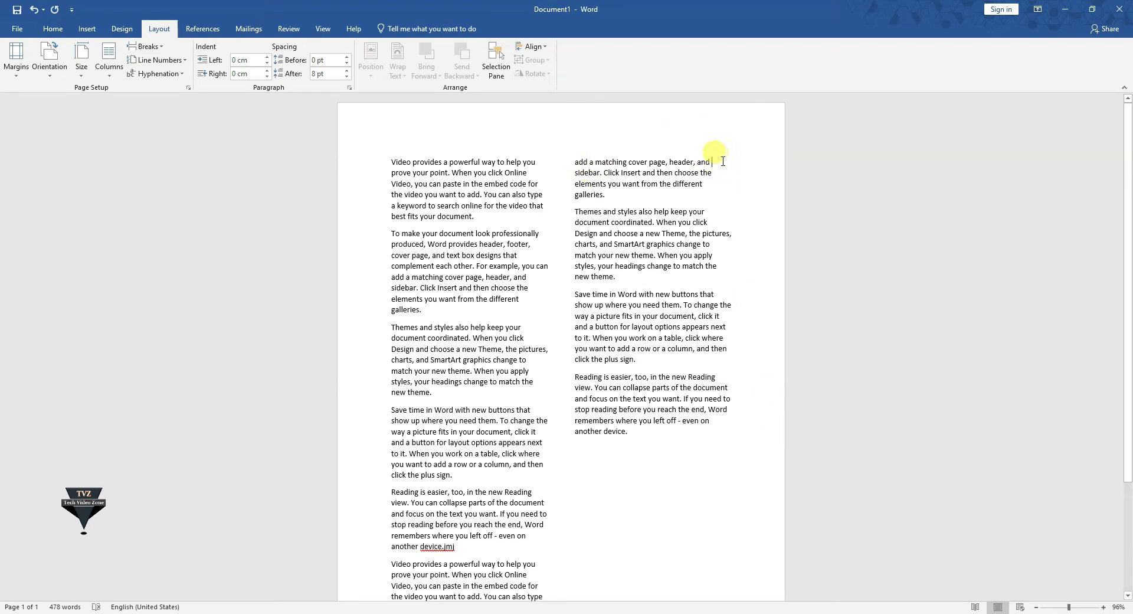
pyautogui.moveTo(713, 162); pyautogui.dragTo(586, 180)
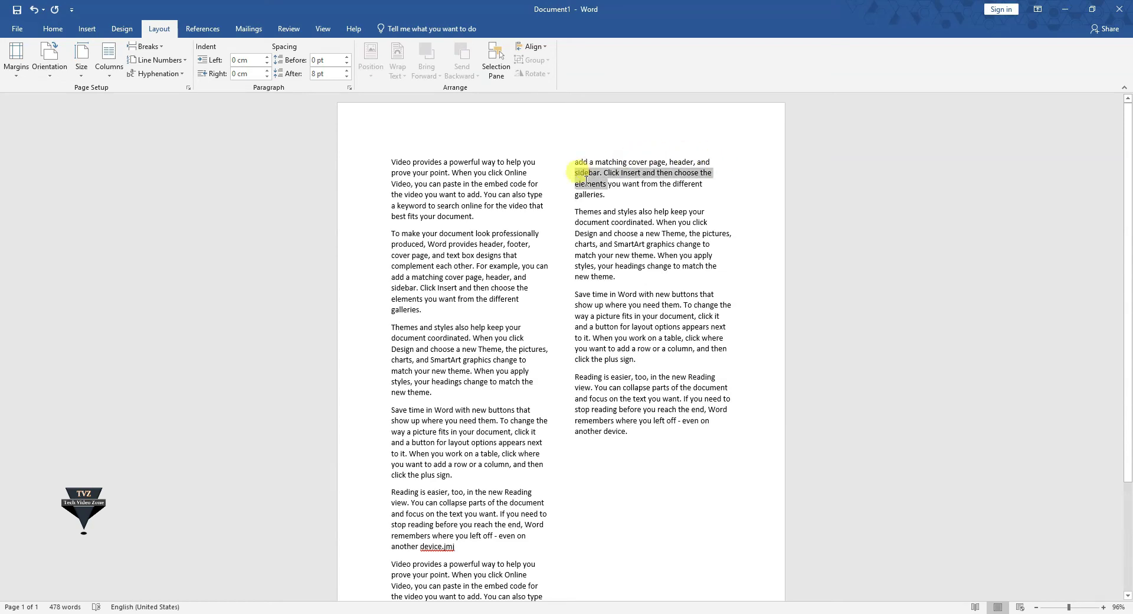
pyautogui.click(773, 334)
# - Try the Three-column preset, then revert the text to One column
pyautogui.click(108, 59)
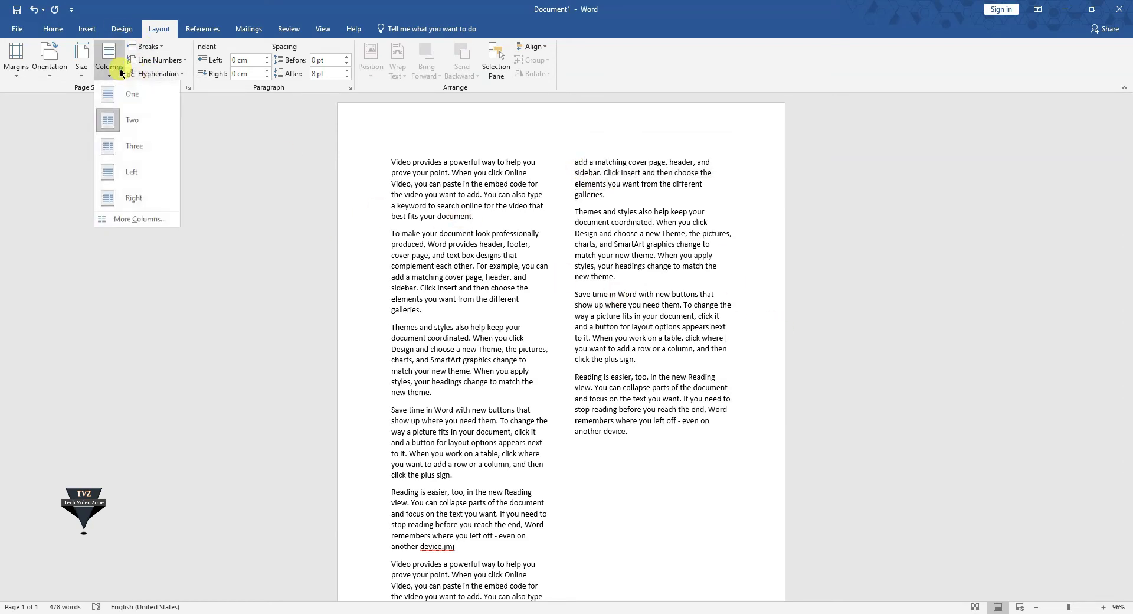
pyautogui.click(156, 154)
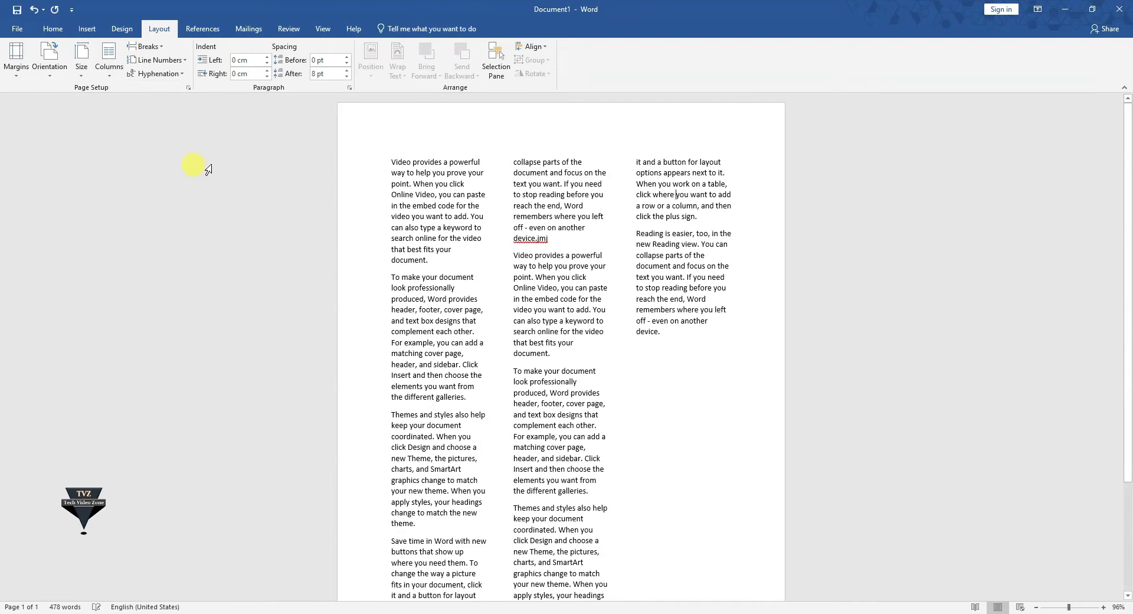
pyautogui.click(116, 73)
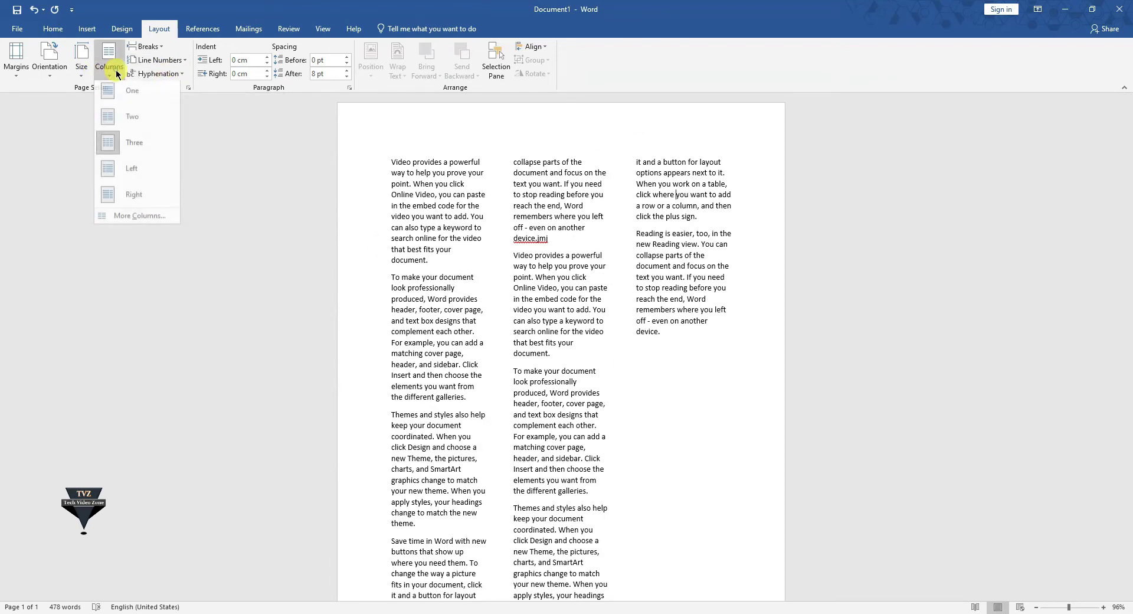
pyautogui.click(132, 96)
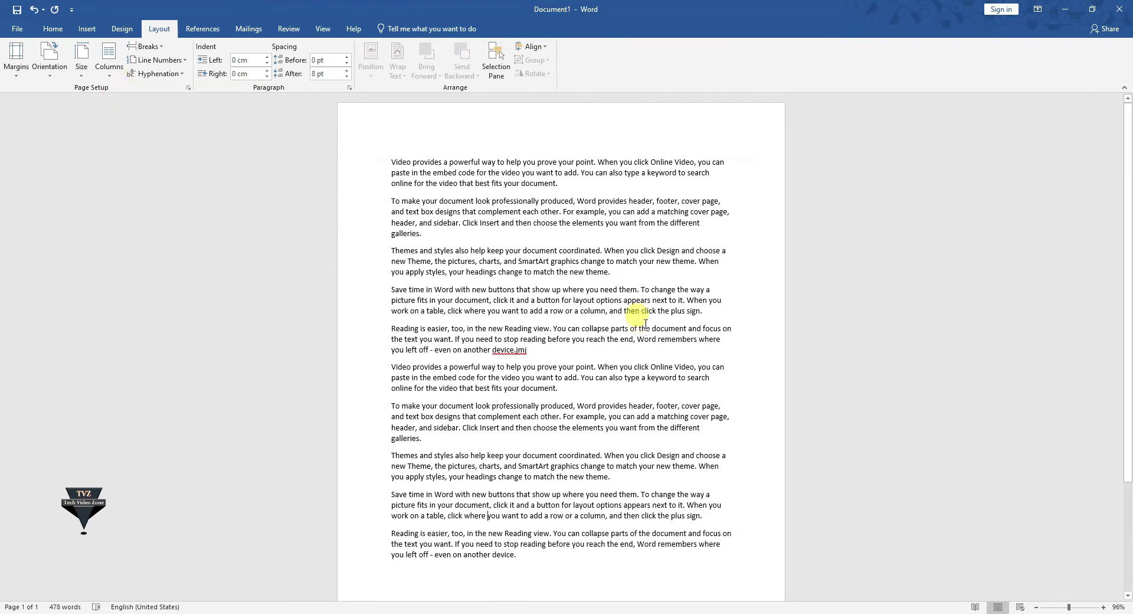
# - Apply the Left column preset, then switch to Right for a wide left, narrow right layout
pyautogui.click(118, 57)
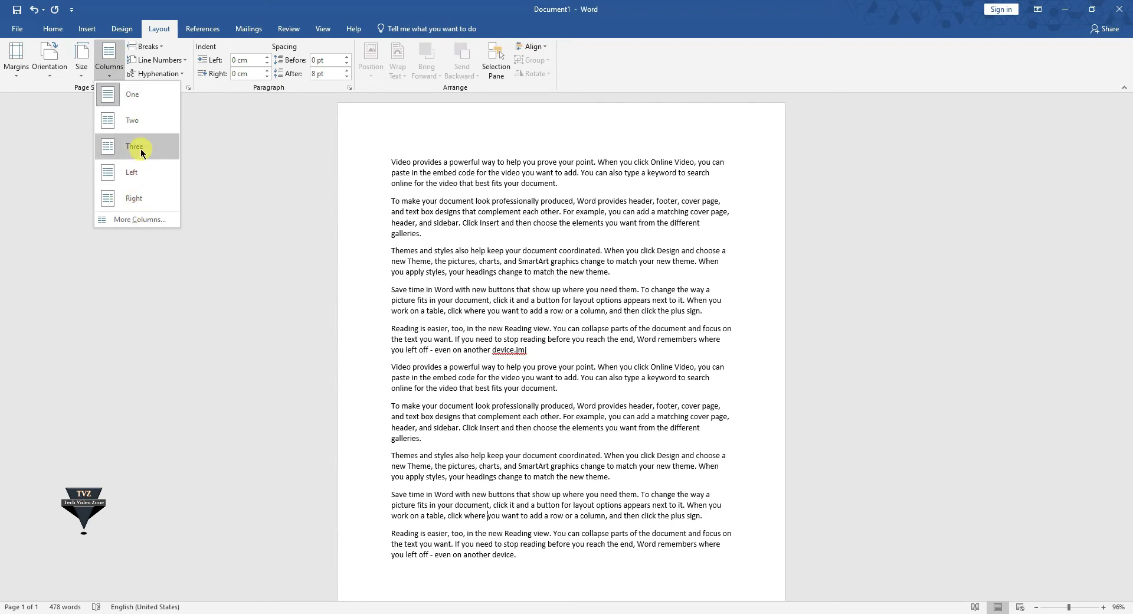
pyautogui.click(132, 180)
pyautogui.scroll(-3, 436, 370)
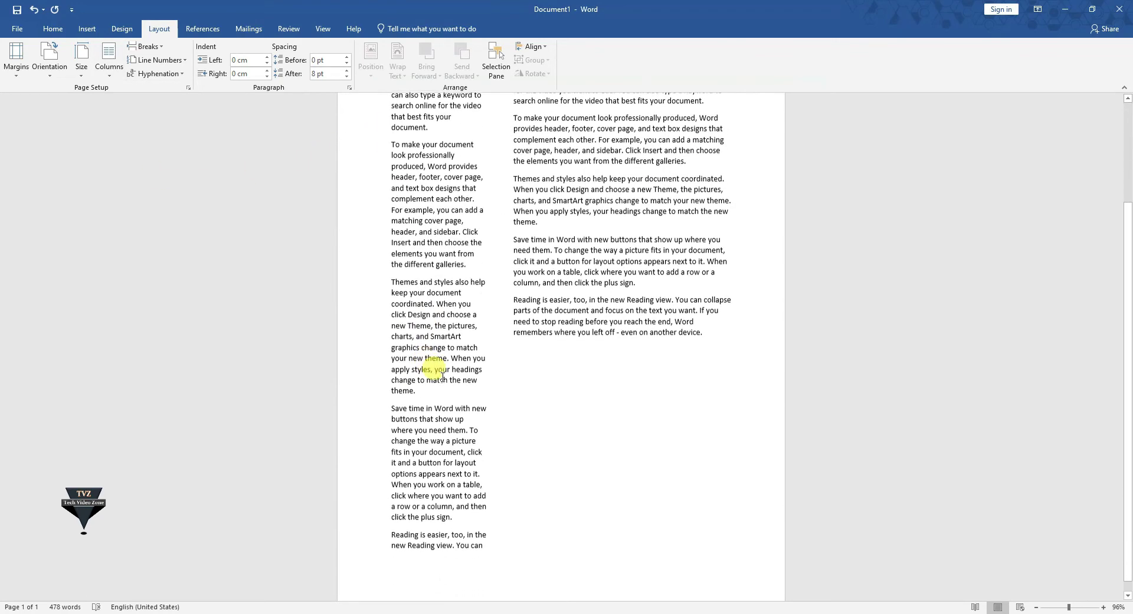
pyautogui.scroll(1, 544, 367)
pyautogui.scroll(2, 561, 354)
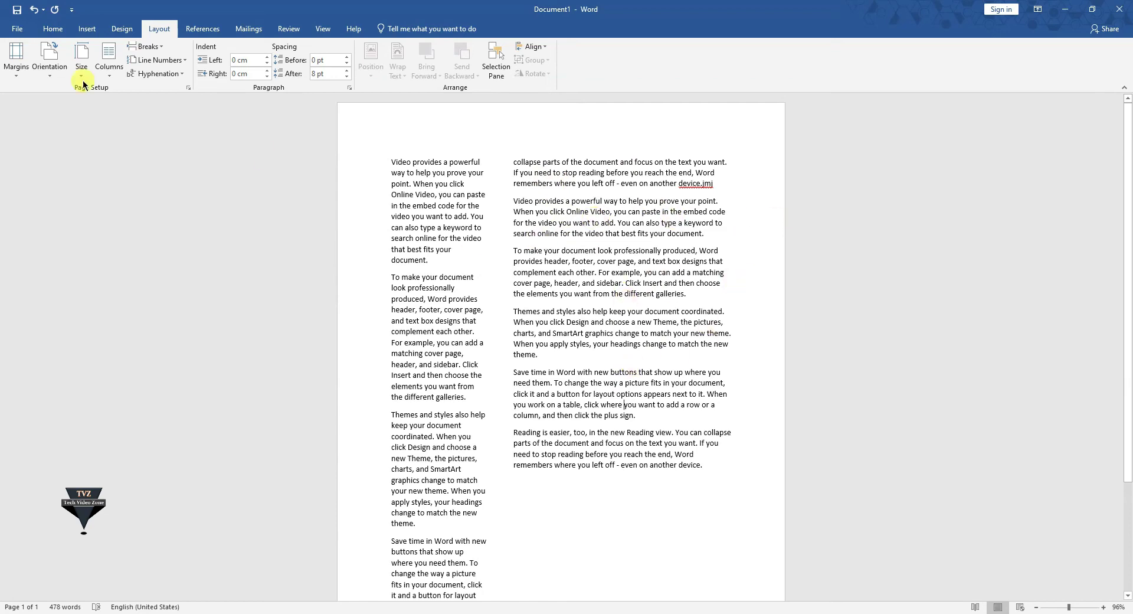
pyautogui.click(110, 70)
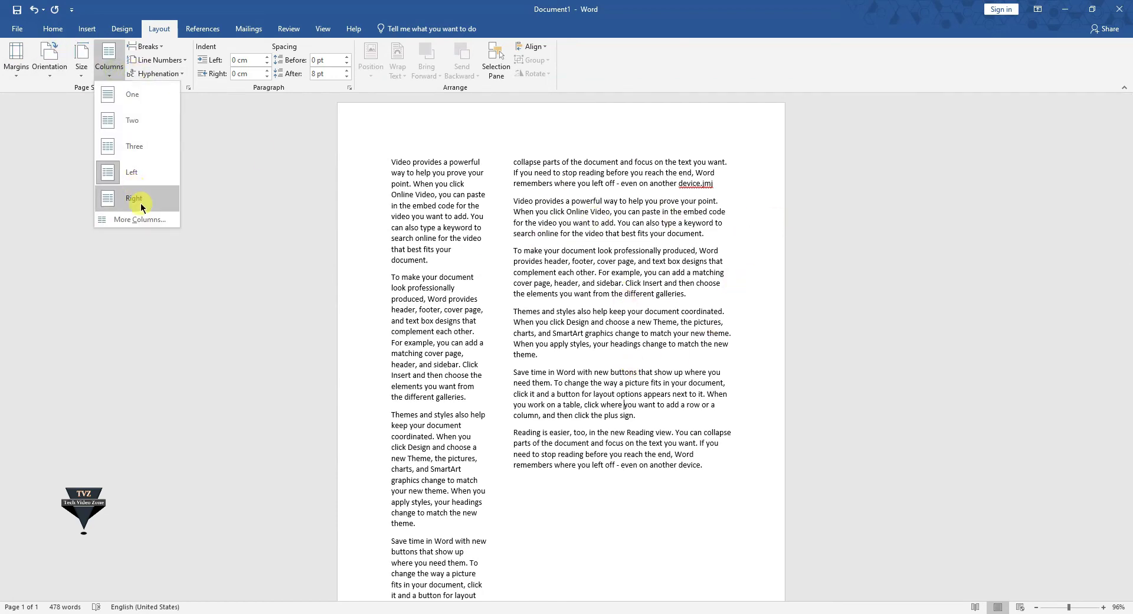
pyautogui.click(142, 208)
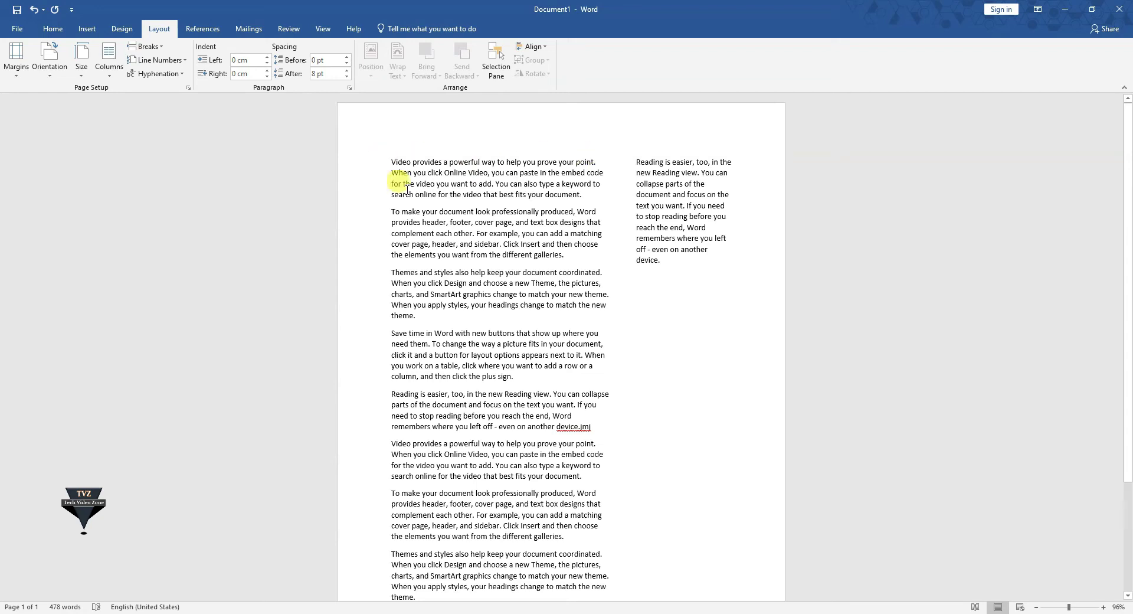
pyautogui.click(111, 68)
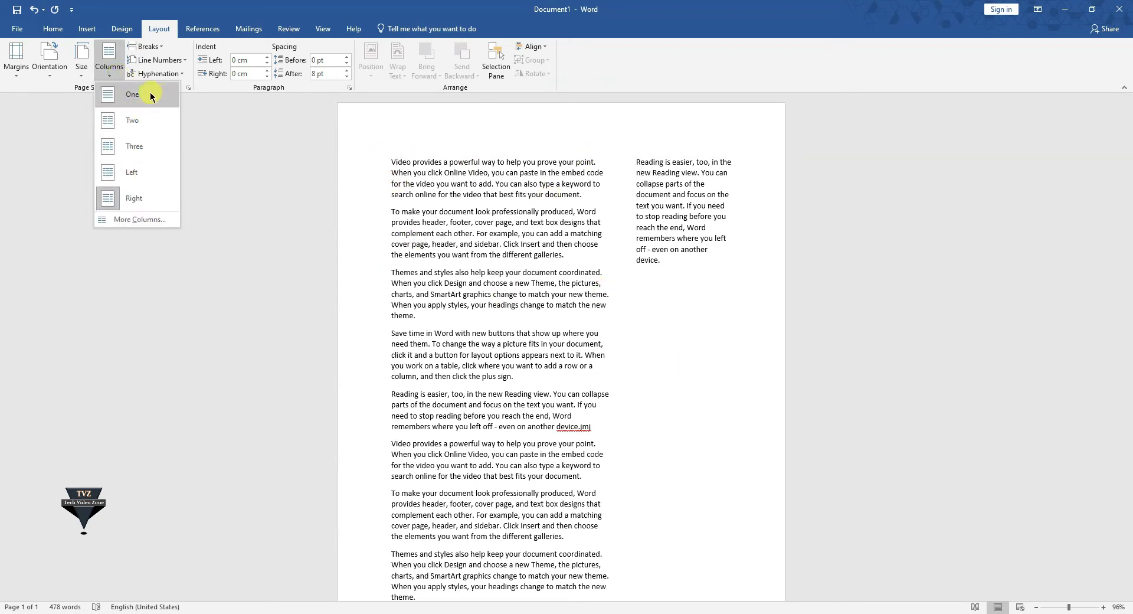
# - In More Columns, set Apply to 'This point forward', then cancel, keeping the 10.19/4.47 cm columns
pyautogui.click(153, 220)
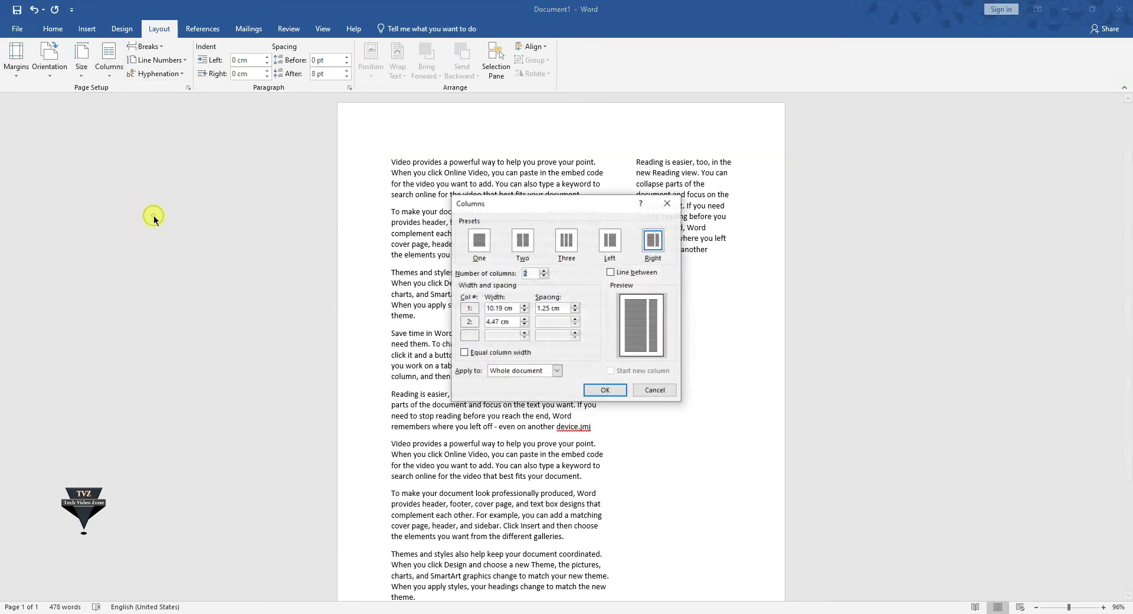
pyautogui.moveTo(599, 208); pyautogui.dragTo(927, 164)
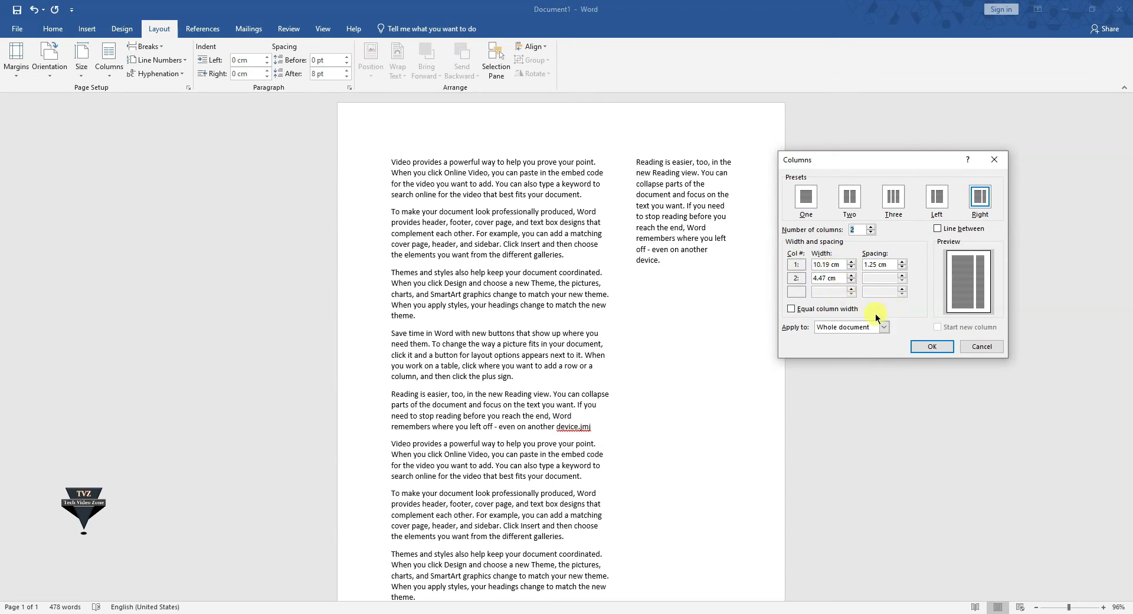
pyautogui.click(884, 327)
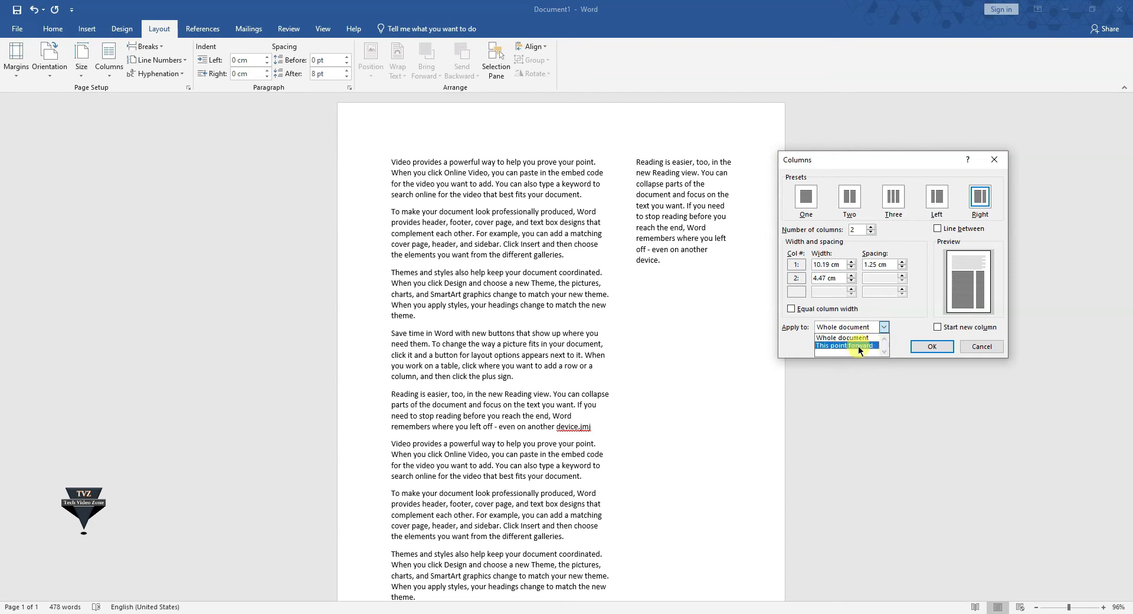
pyautogui.click(863, 346)
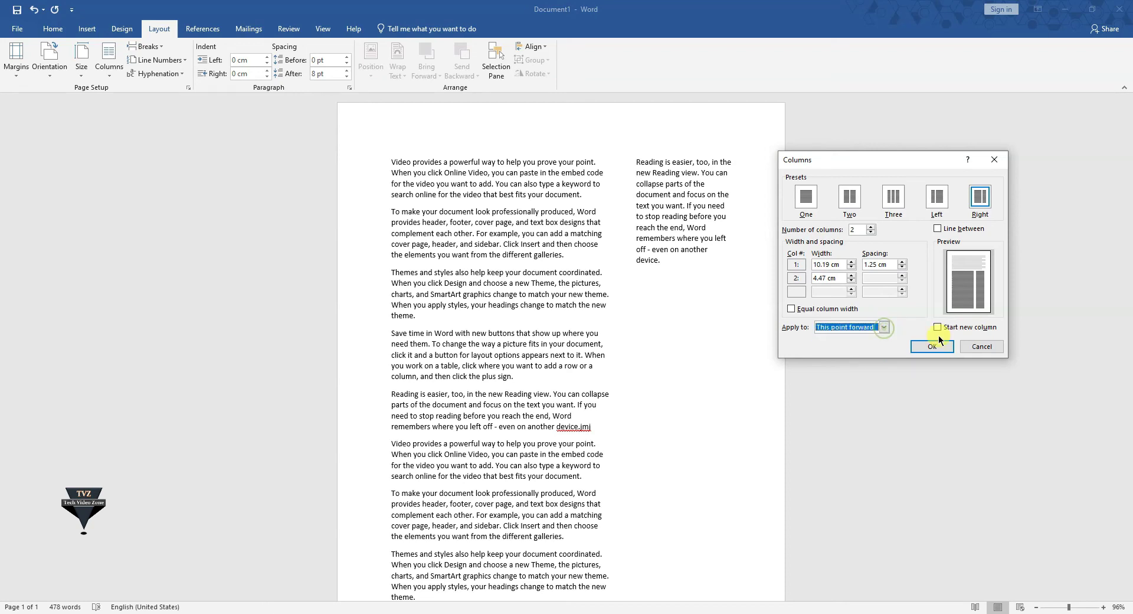
pyautogui.click(982, 347)
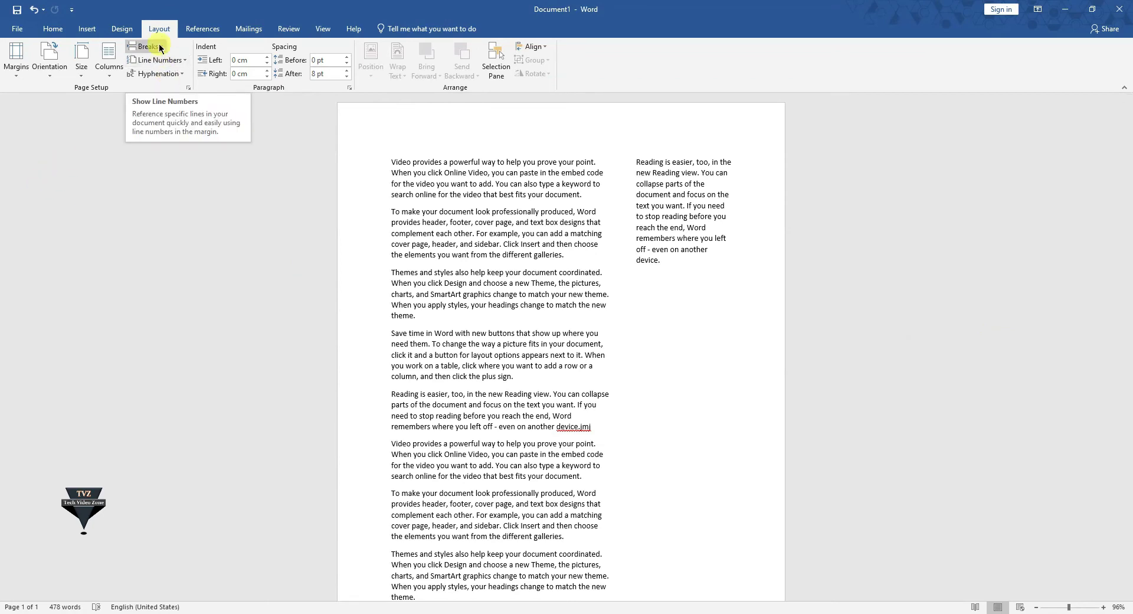
# - Return the text to One column, glancing at the Size list without changing paper size
pyautogui.click(114, 77)
pyautogui.click(121, 95)
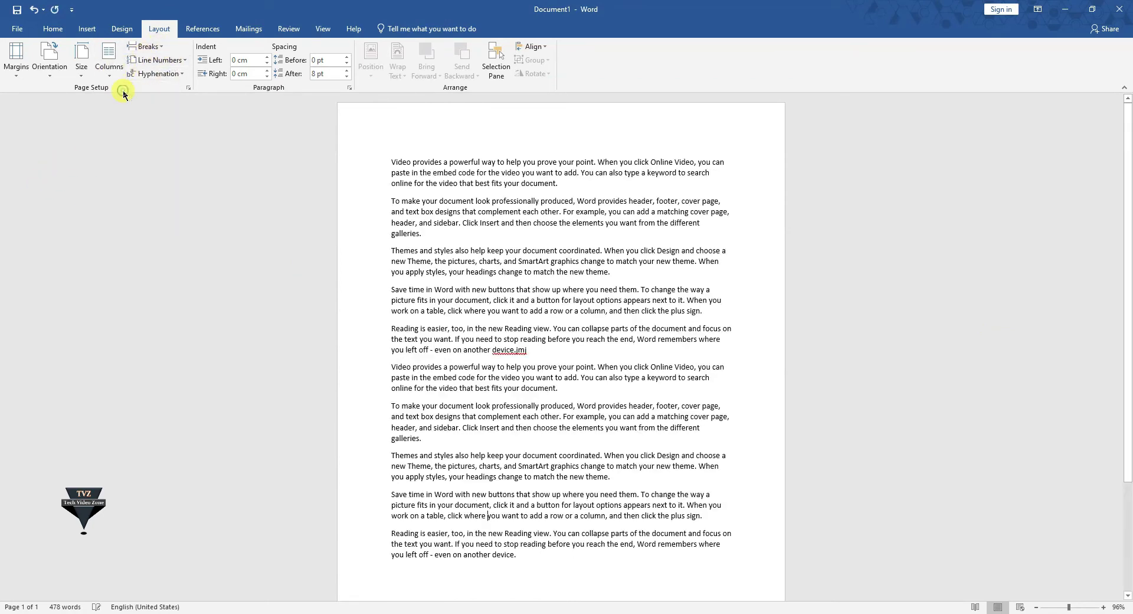
pyautogui.click(82, 76)
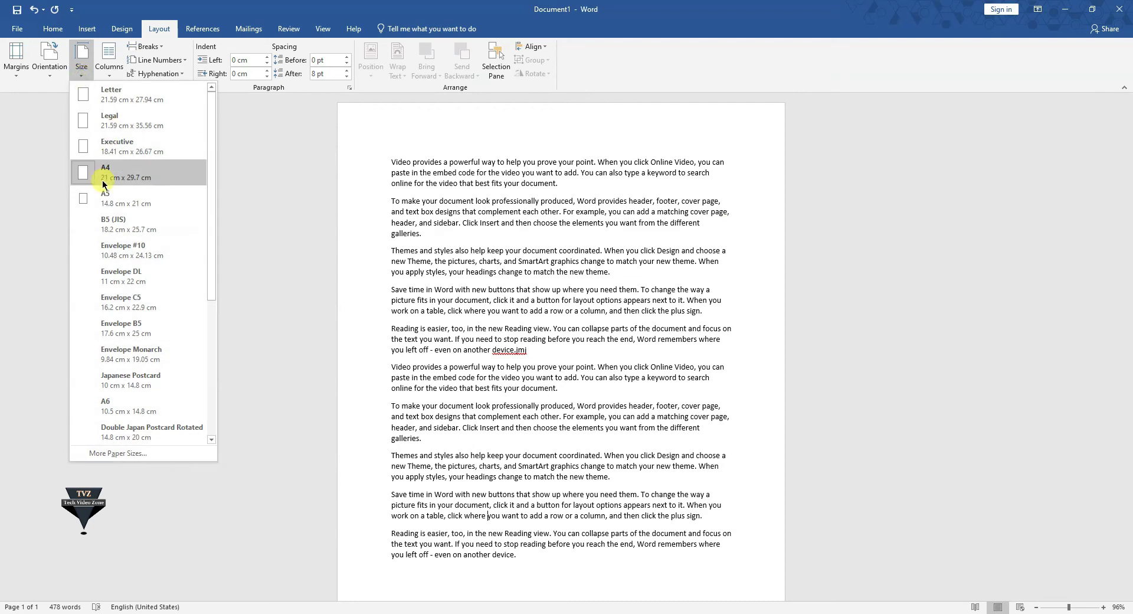
pyautogui.click(860, 252)
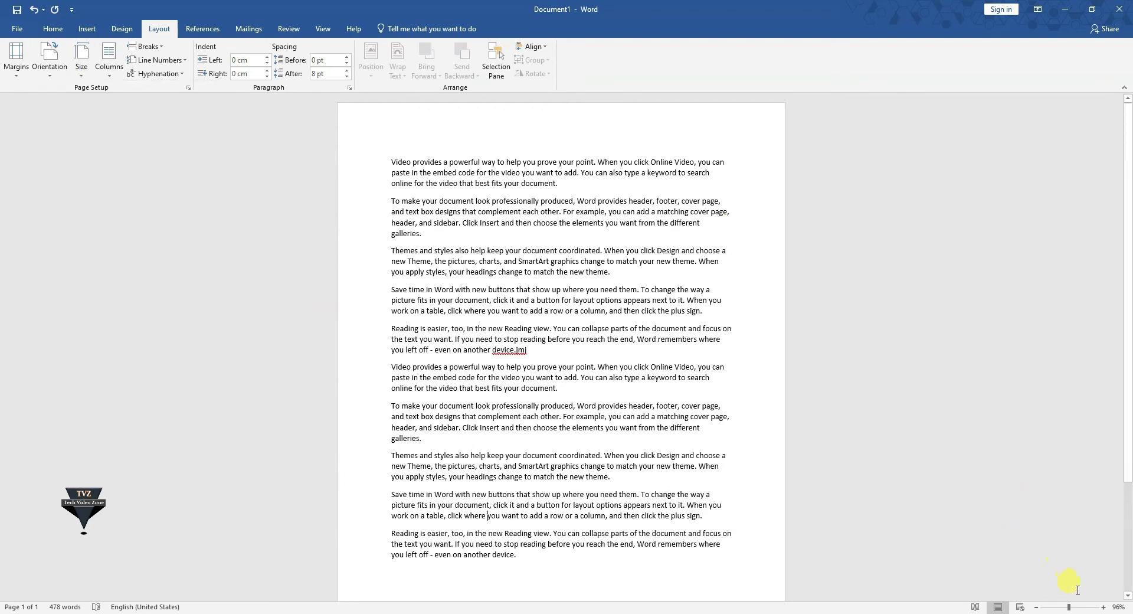
# - Zoom the page to 100% and scroll through the single-page text
pyautogui.click(1104, 606)
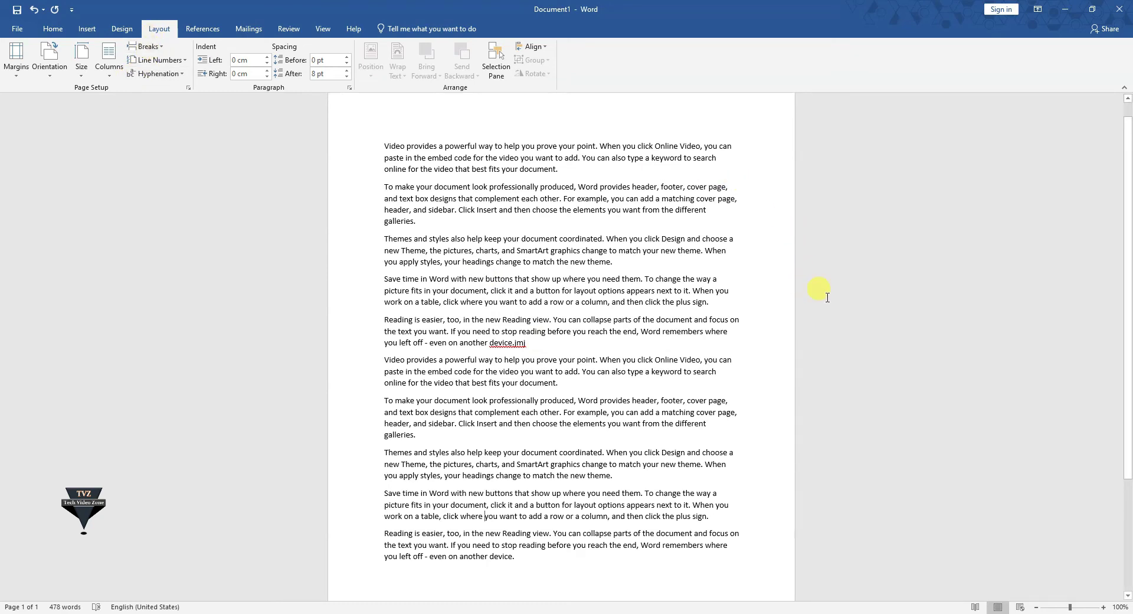
pyautogui.scroll(1, 817, 290)
pyautogui.scroll(-2, 800, 280)
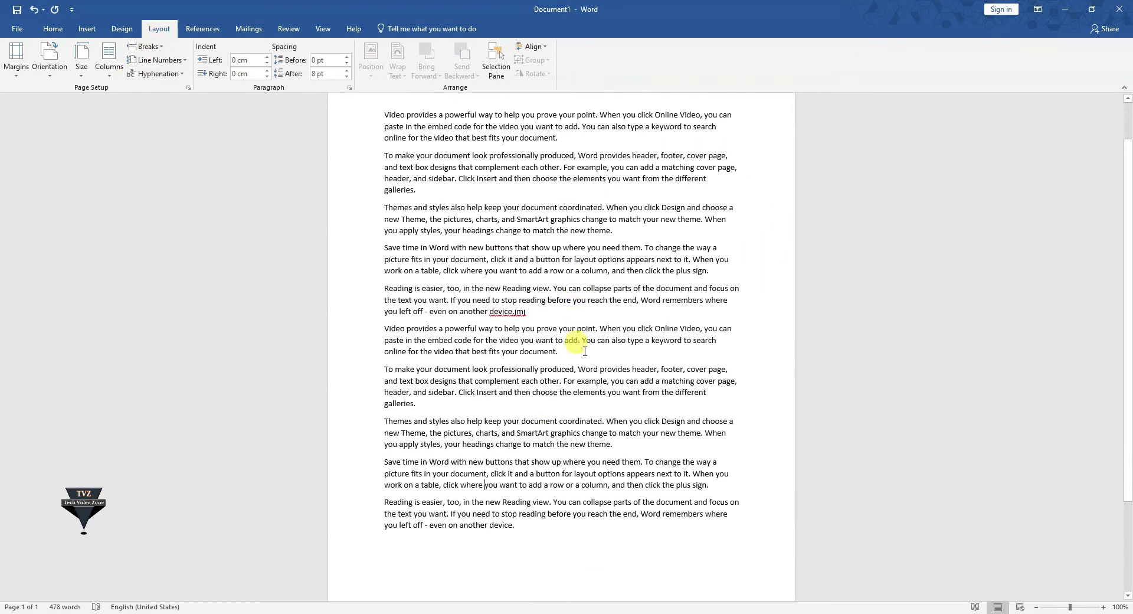
pyautogui.scroll(-1, 695, 479)
pyautogui.scroll(-2, 781, 402)
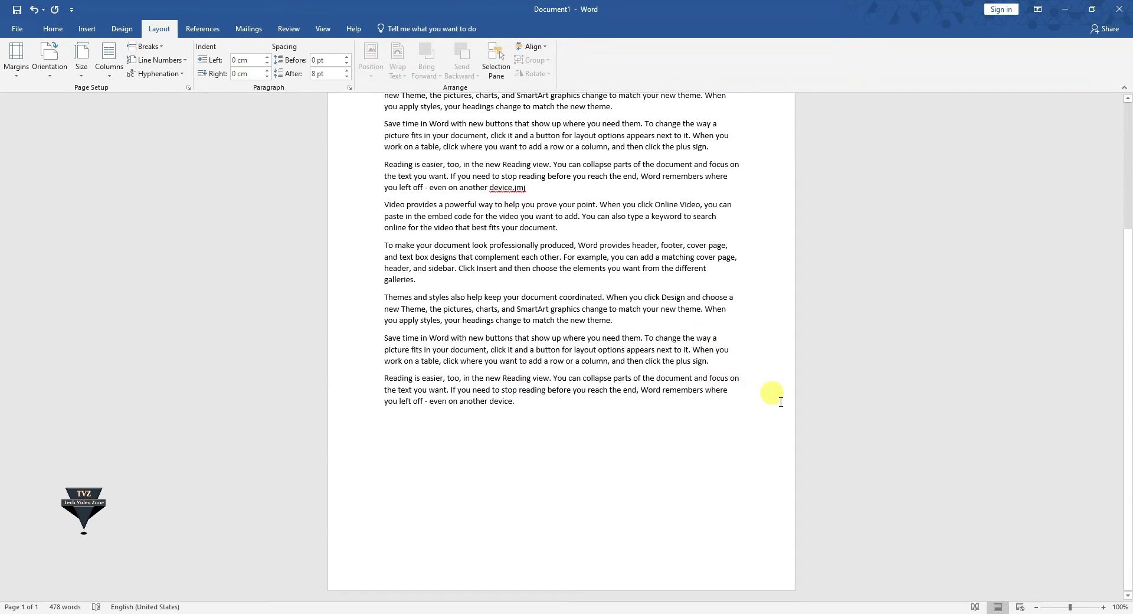
pyautogui.press('Return')
pyautogui.press('Return')
pyautogui.press('Return')
pyautogui.press('Return')
pyautogui.press('Return')
pyautogui.press('Return')
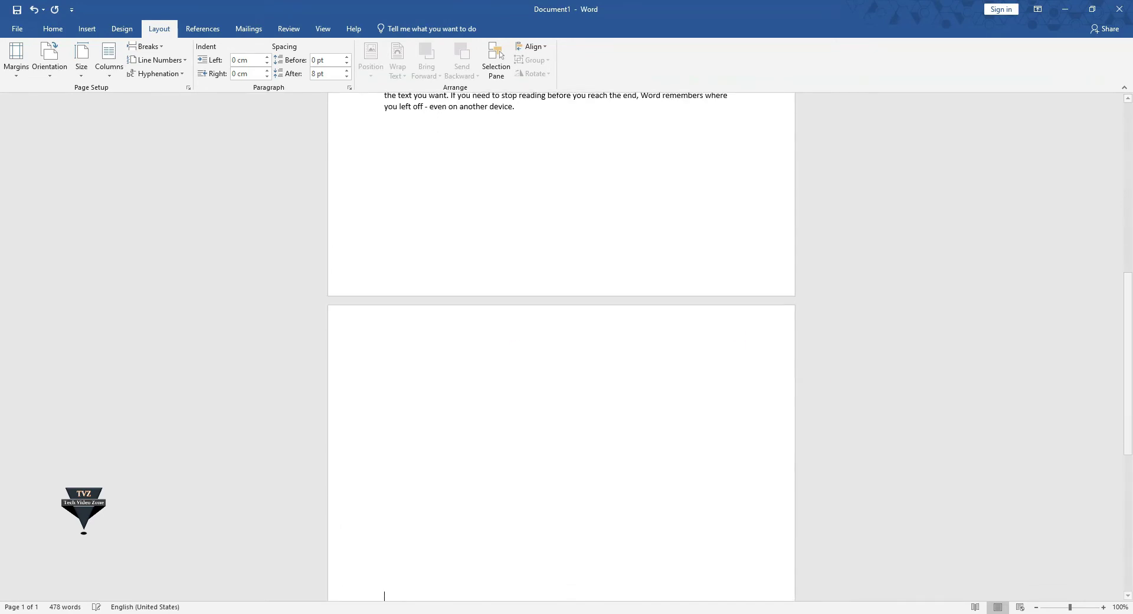
pyautogui.press('Return')
pyautogui.press('Return')
pyautogui.press('Return')
pyautogui.press('Return')
pyautogui.press('Return')
pyautogui.press('Return')
pyautogui.press('BackSpace')
pyautogui.press('BackSpace')
pyautogui.press('BackSpace')
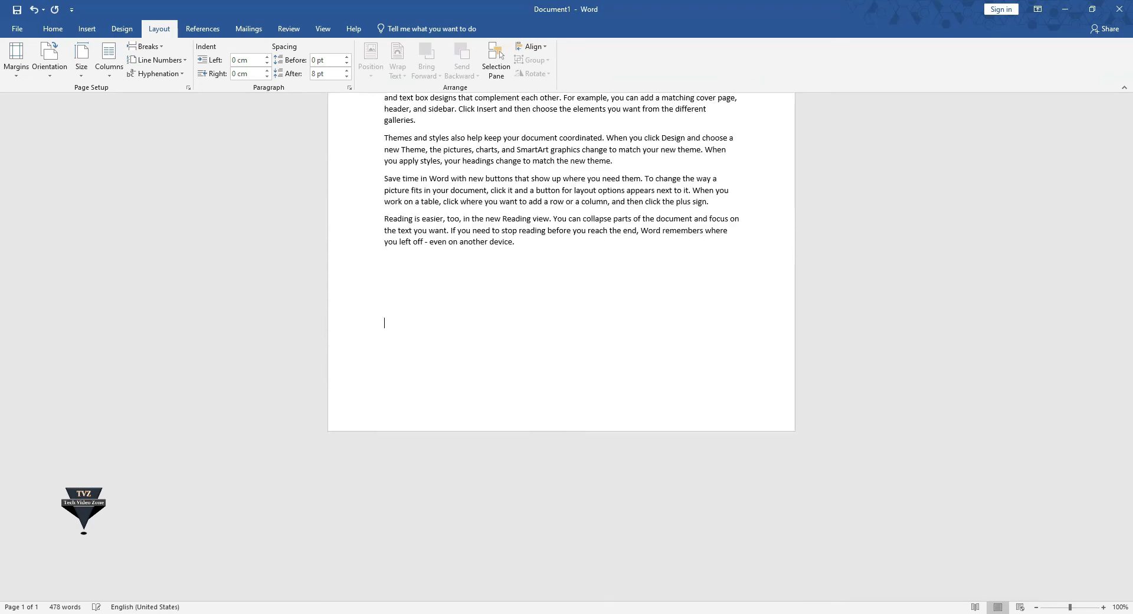
pyautogui.press('BackSpace')
pyautogui.press('BackSpace')
pyautogui.press('BackSpace')
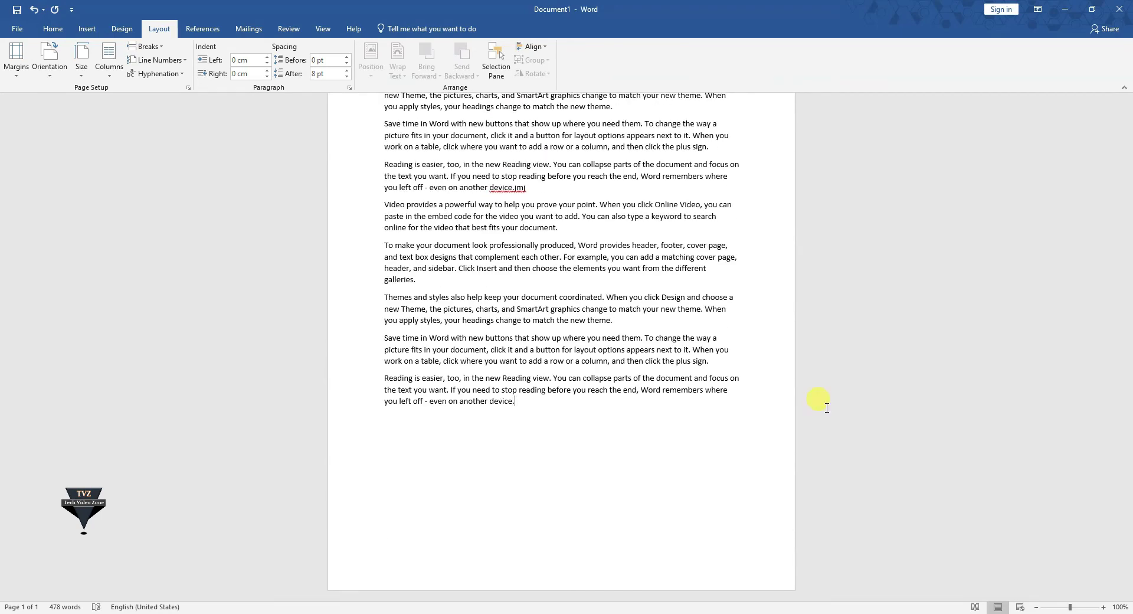
pyautogui.hotkey('ctrl', 'Return')
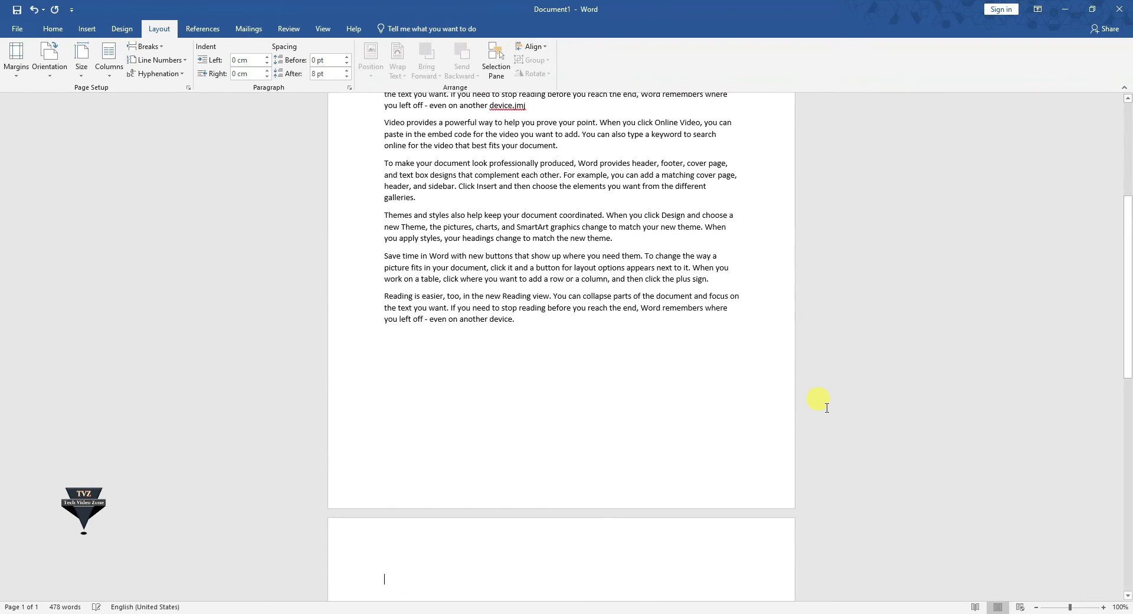
pyautogui.hotkey('ctrl', 'Return')
pyautogui.hotkey('ctrl', 'Return')
pyautogui.hotkey('ctrl', 'Return')
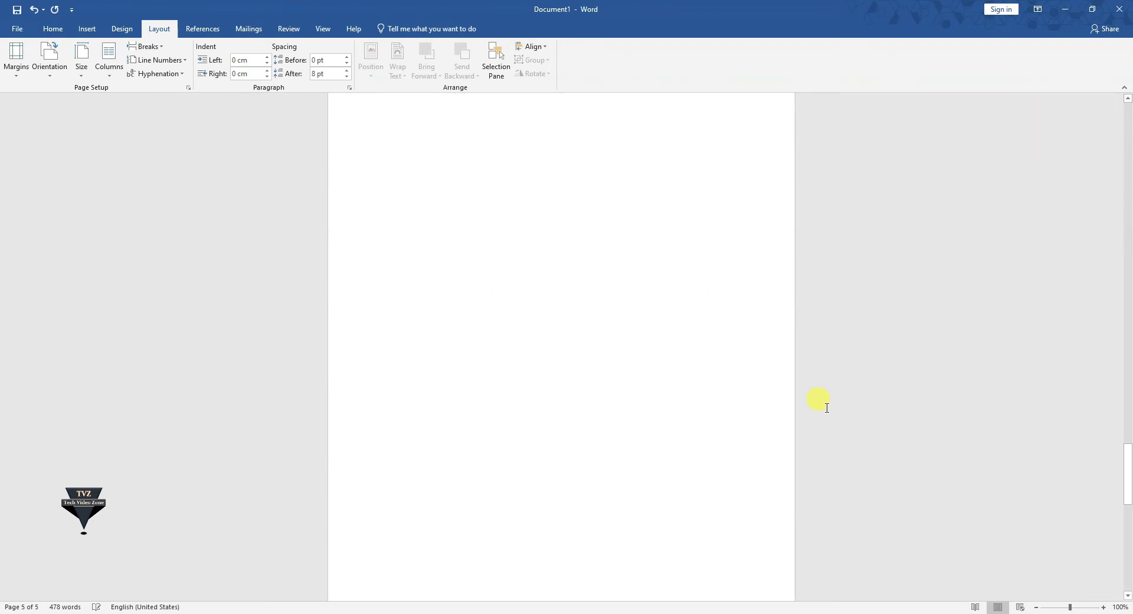
pyautogui.hotkey('ctrl', 'Return')
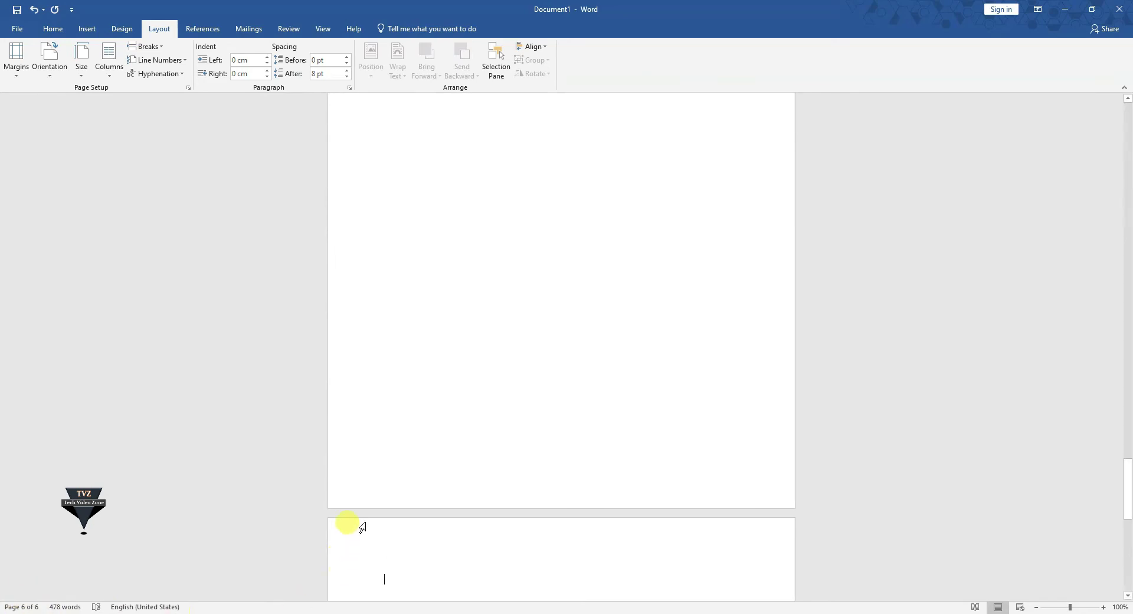
pyautogui.hotkey('ctrl', 'Return')
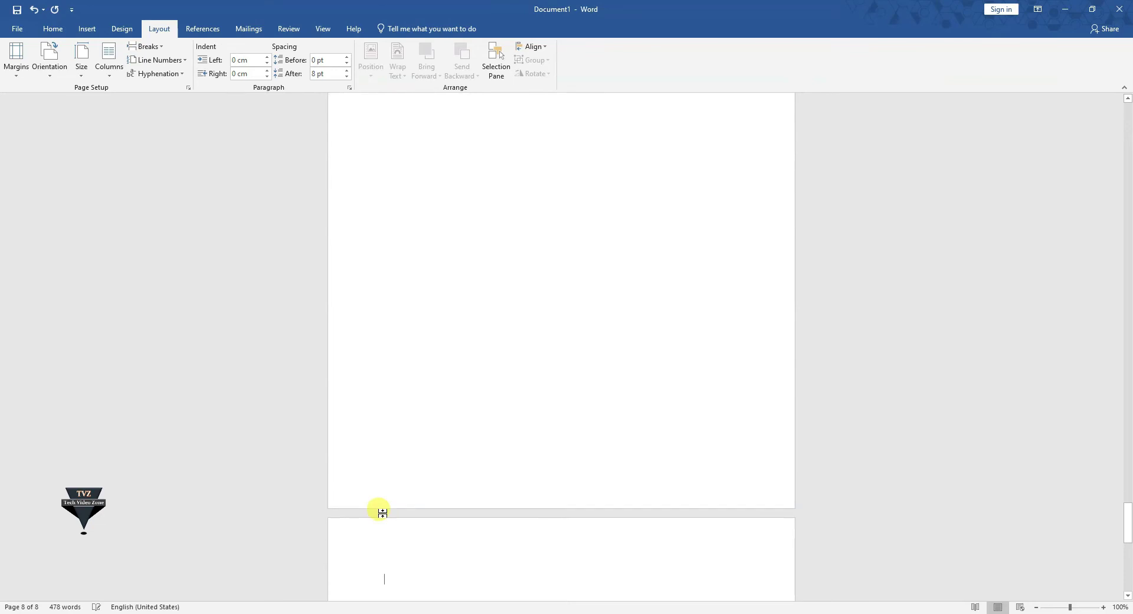
pyautogui.hotkey('ctrl', 'Return')
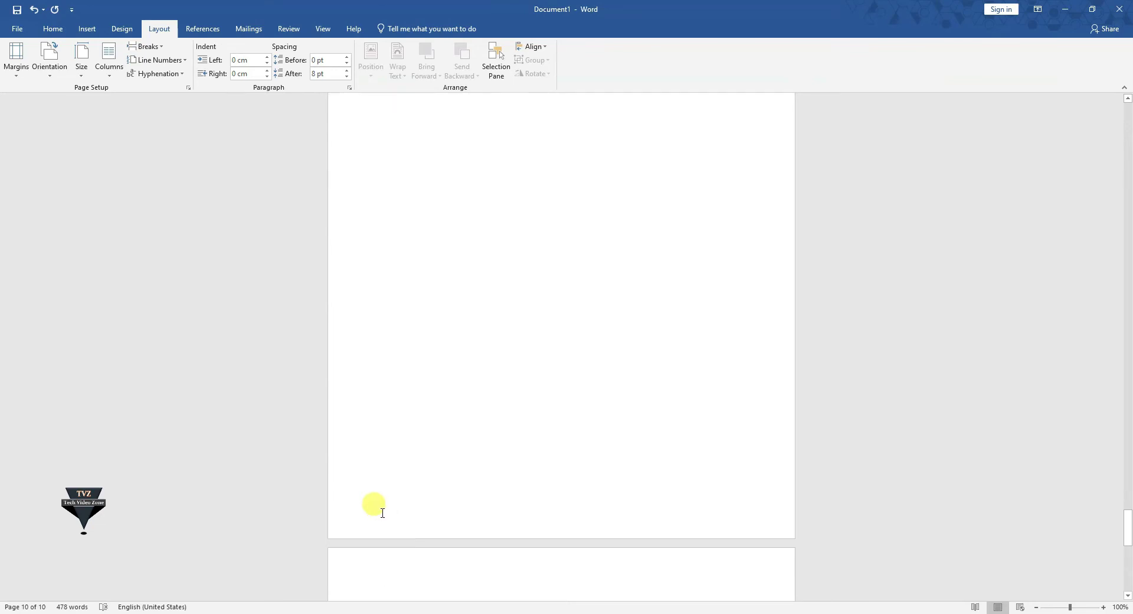
pyautogui.press('BackSpace')
pyautogui.press('BackSpace')
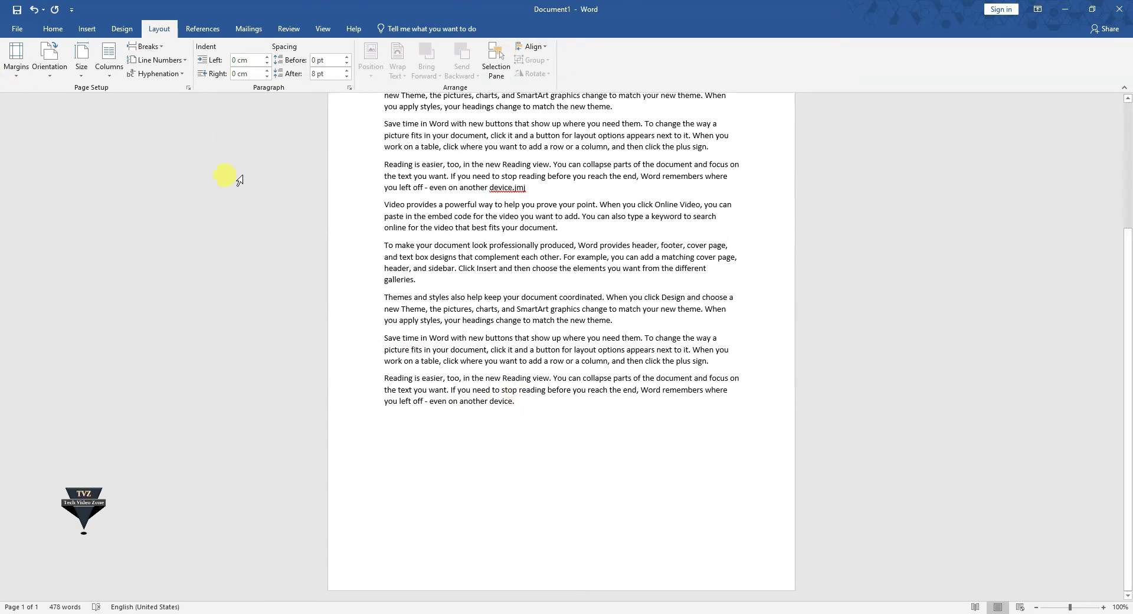
# - Insert four page breaks from Layout > Breaks > Page
pyautogui.click(527, 404)
pyautogui.click(148, 48)
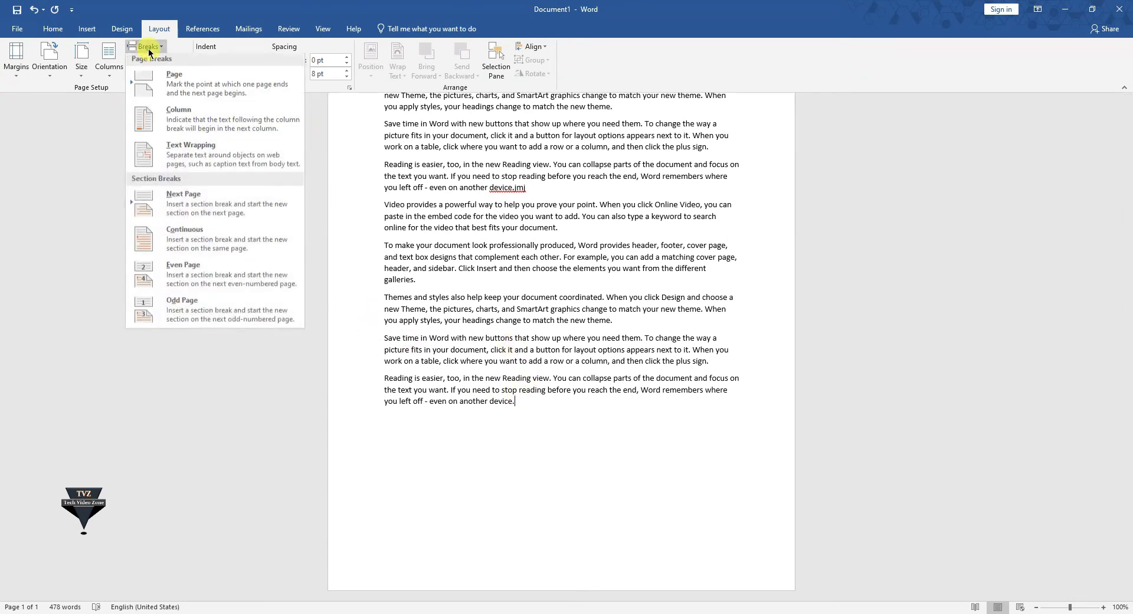
pyautogui.click(180, 86)
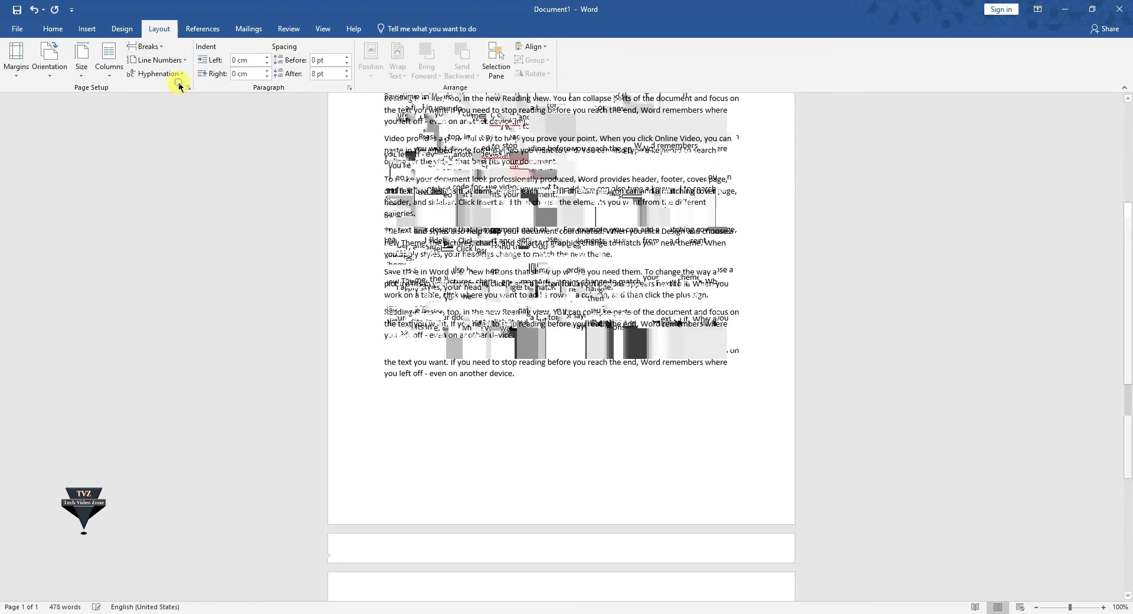
pyautogui.scroll(-2, 431, 254)
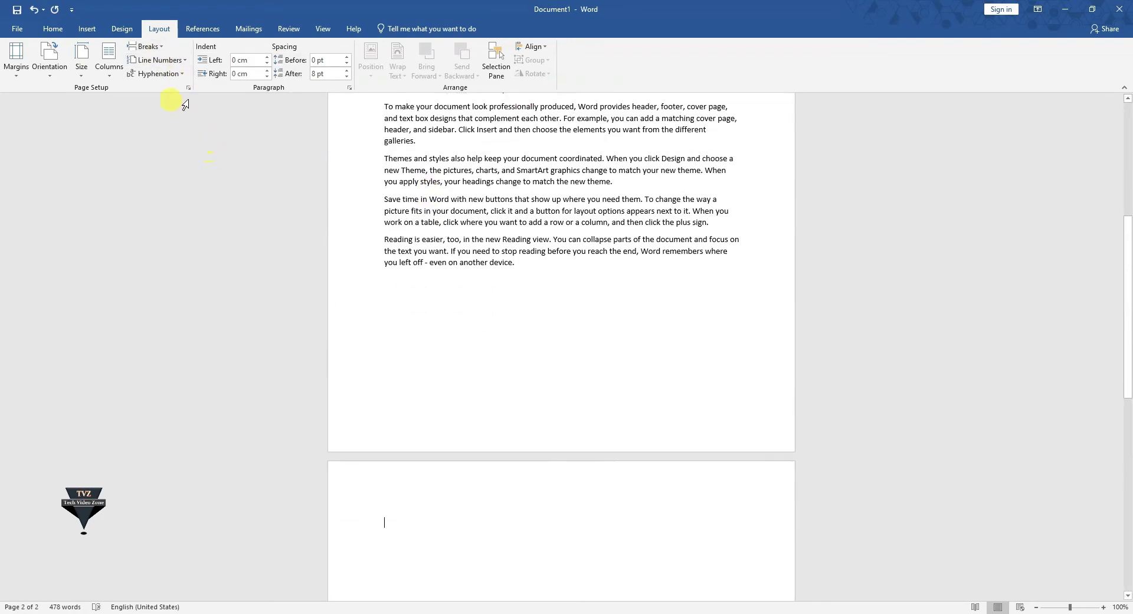
pyautogui.click(145, 46)
pyautogui.click(188, 84)
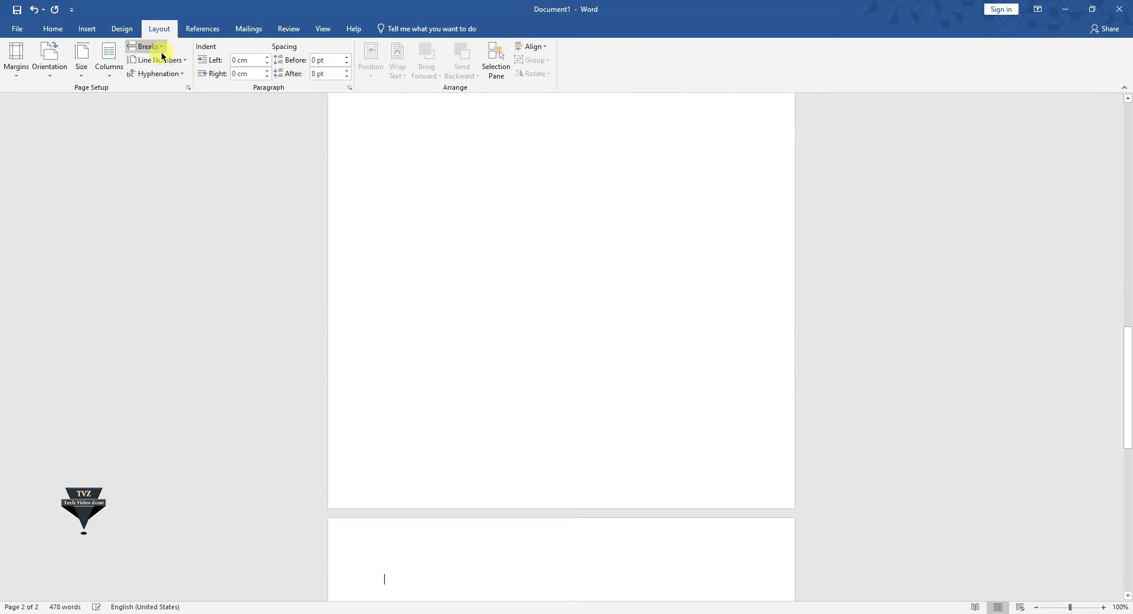
pyautogui.click(156, 47)
pyautogui.click(174, 83)
pyautogui.click(158, 50)
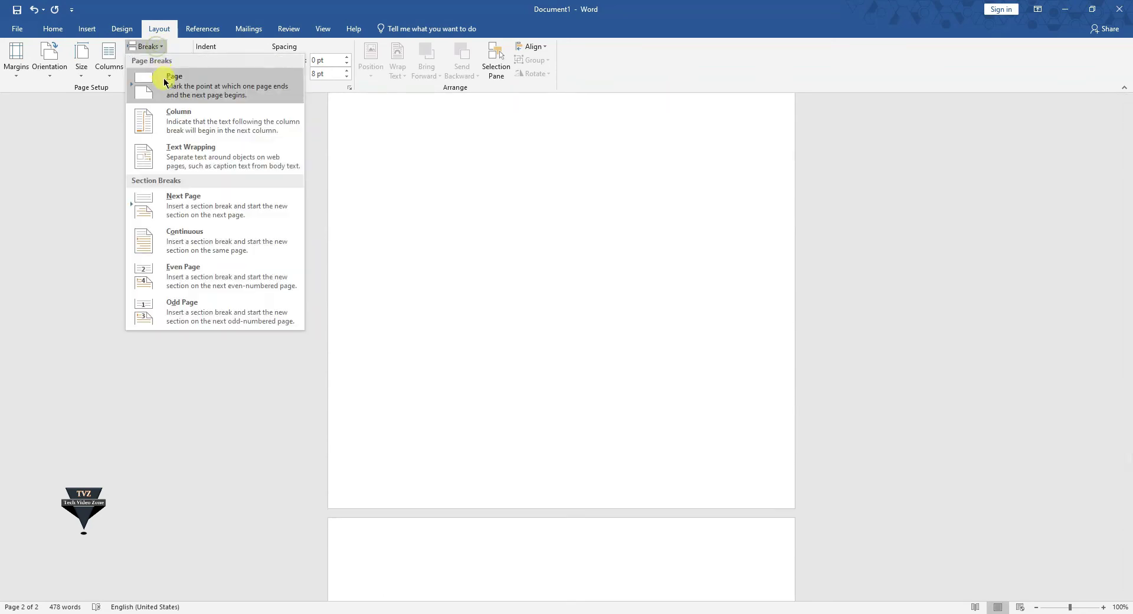
pyautogui.click(169, 79)
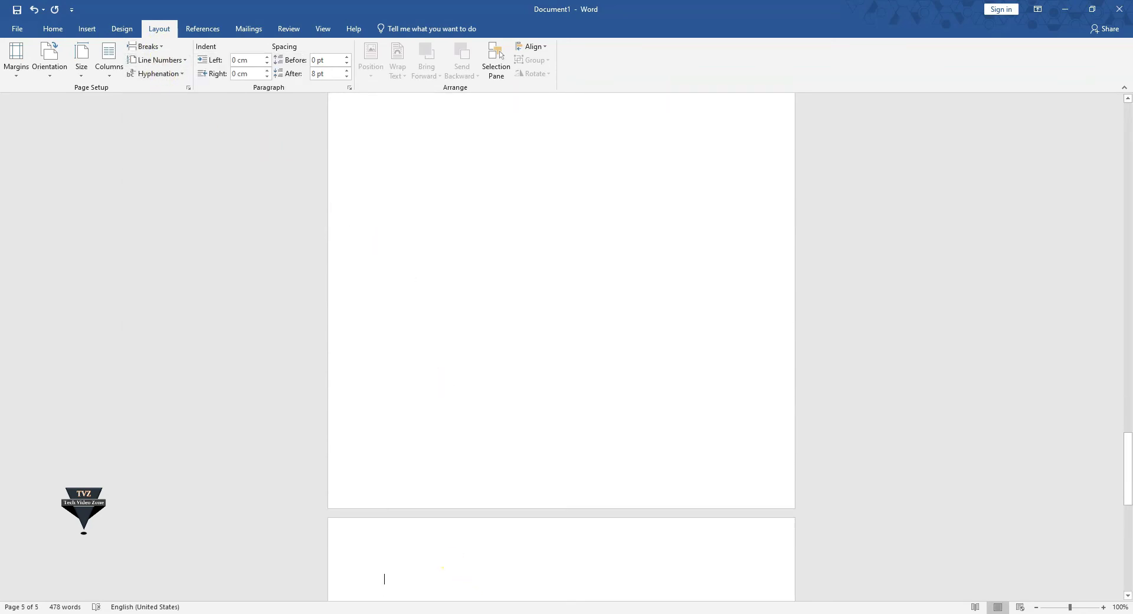
# - Remove the page breaks with Backspace, leaving one page ending at 'even on another' (477 words)
pyautogui.press('BackSpace')
pyautogui.press('BackSpace')
pyautogui.press('BackSpace')
pyautogui.press('BackSpace')
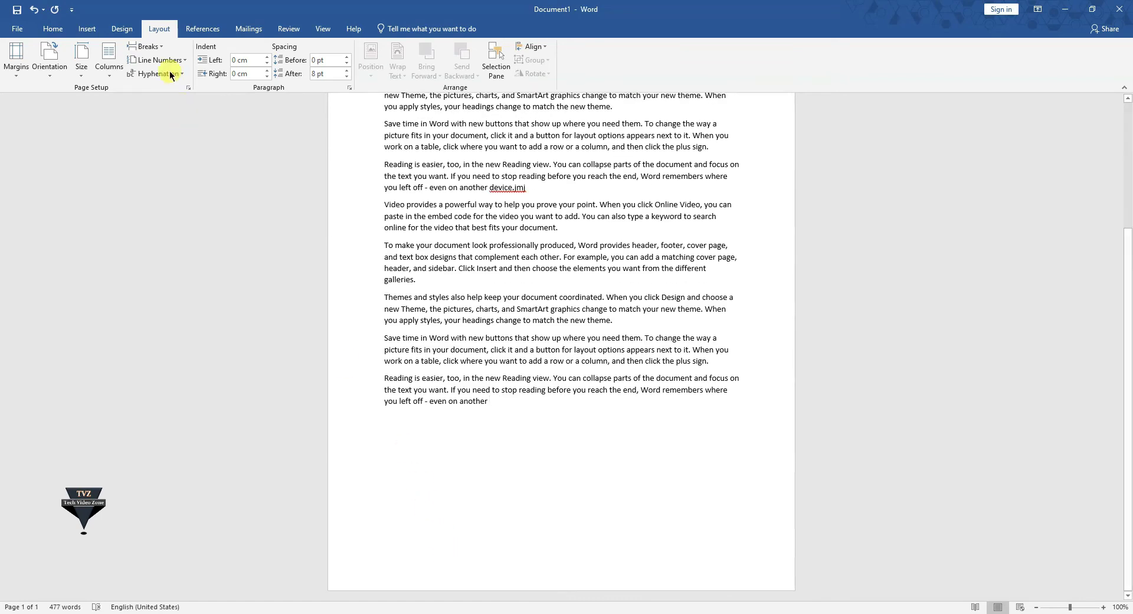
pyautogui.click(149, 47)
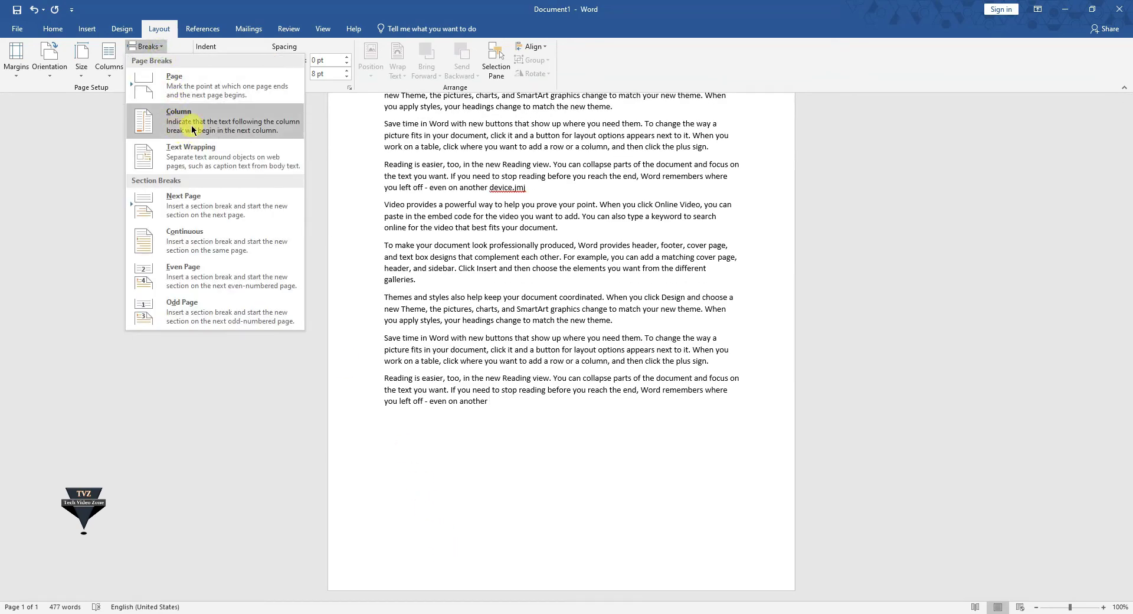
pyautogui.click(230, 136)
pyautogui.hotkey('ctrl', 'z')
pyautogui.click(148, 47)
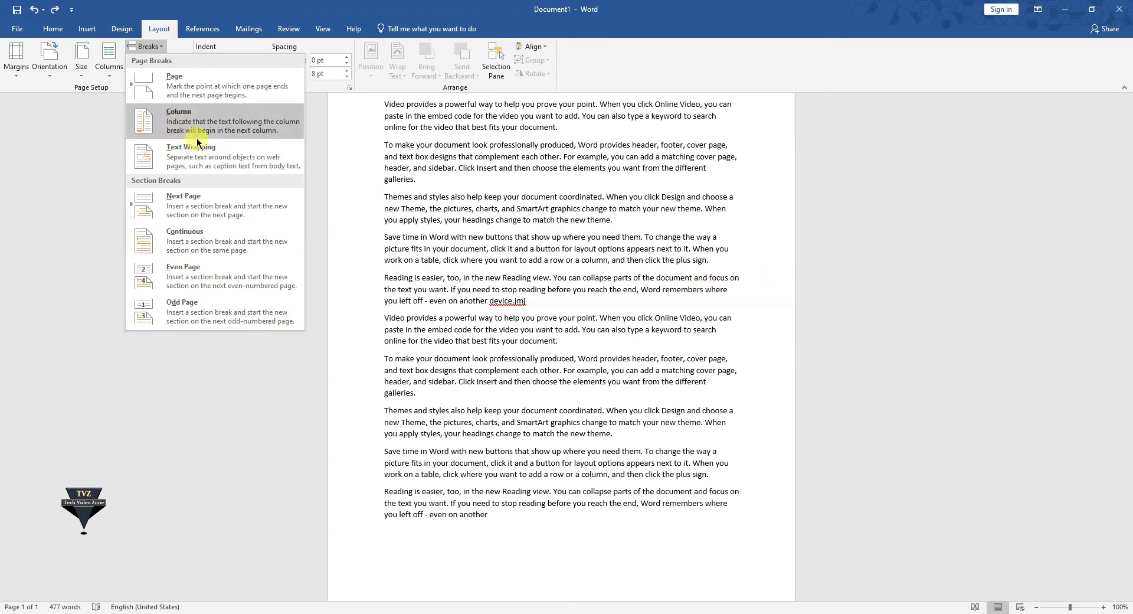
pyautogui.click(63, 131)
# - Reflow into three columns and delete all text in the second and third columns
pyautogui.click(110, 65)
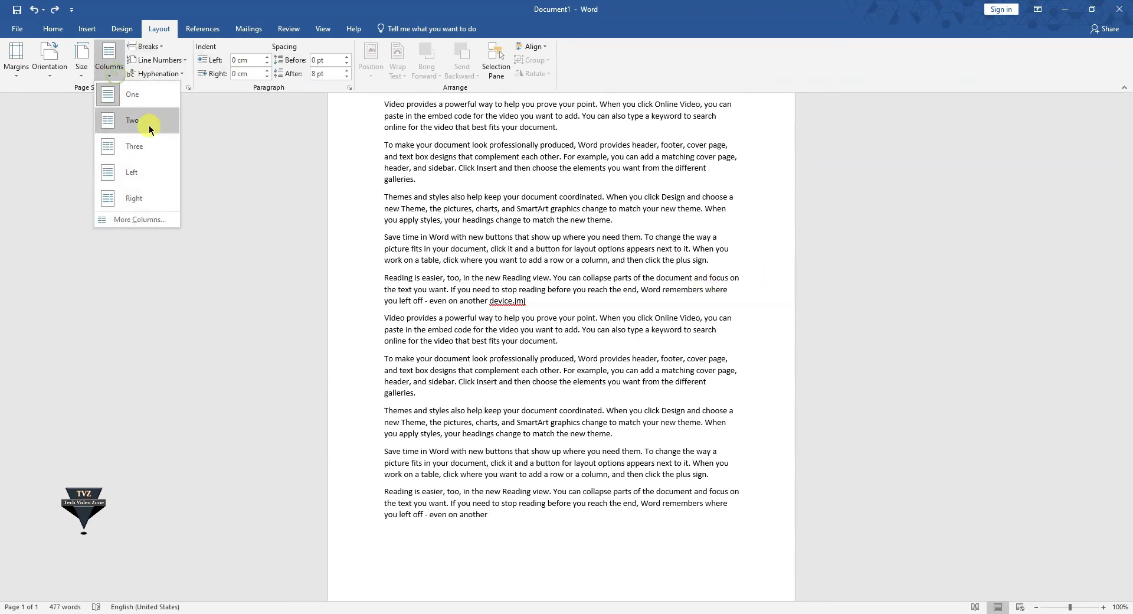
pyautogui.click(156, 150)
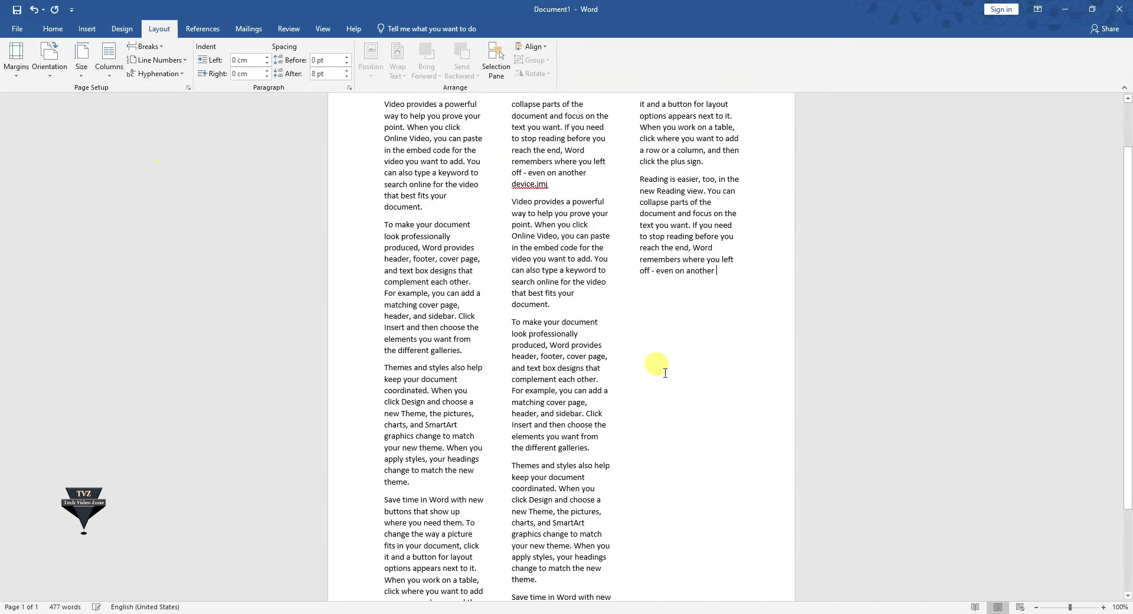
pyautogui.moveTo(738, 273); pyautogui.dragTo(519, 117)
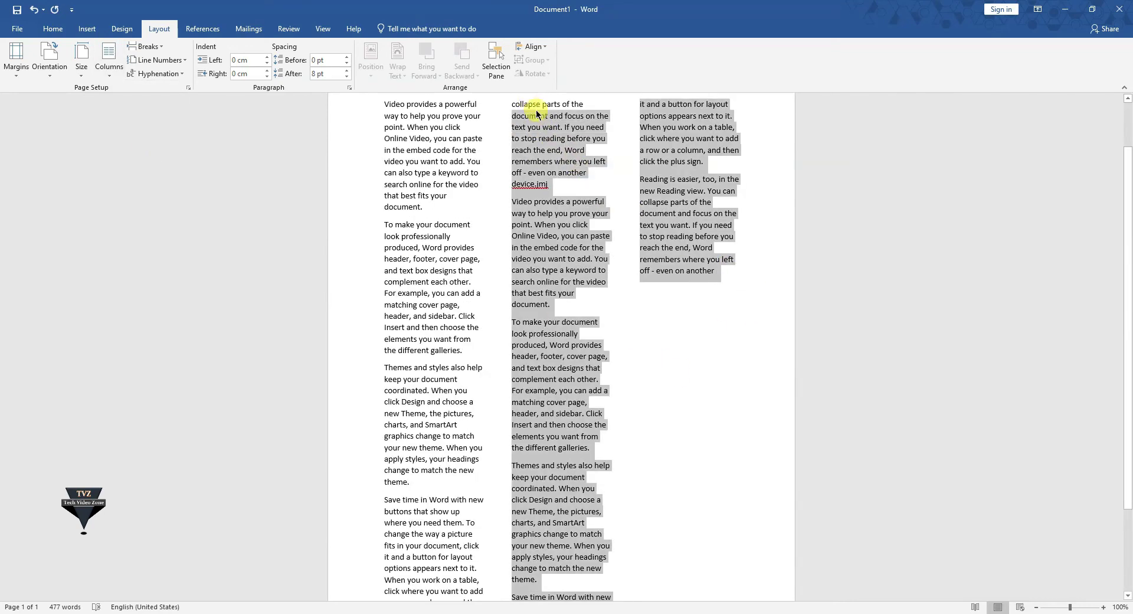
pyautogui.press('Delete')
pyautogui.moveTo(585, 128); pyautogui.dragTo(509, 101)
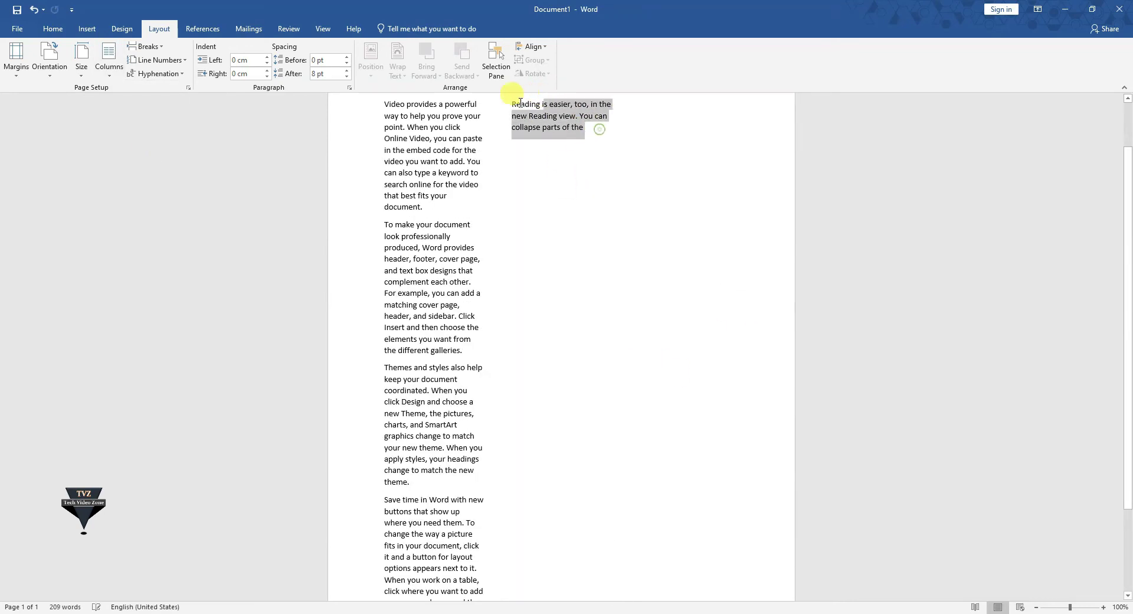
pyautogui.press('Delete')
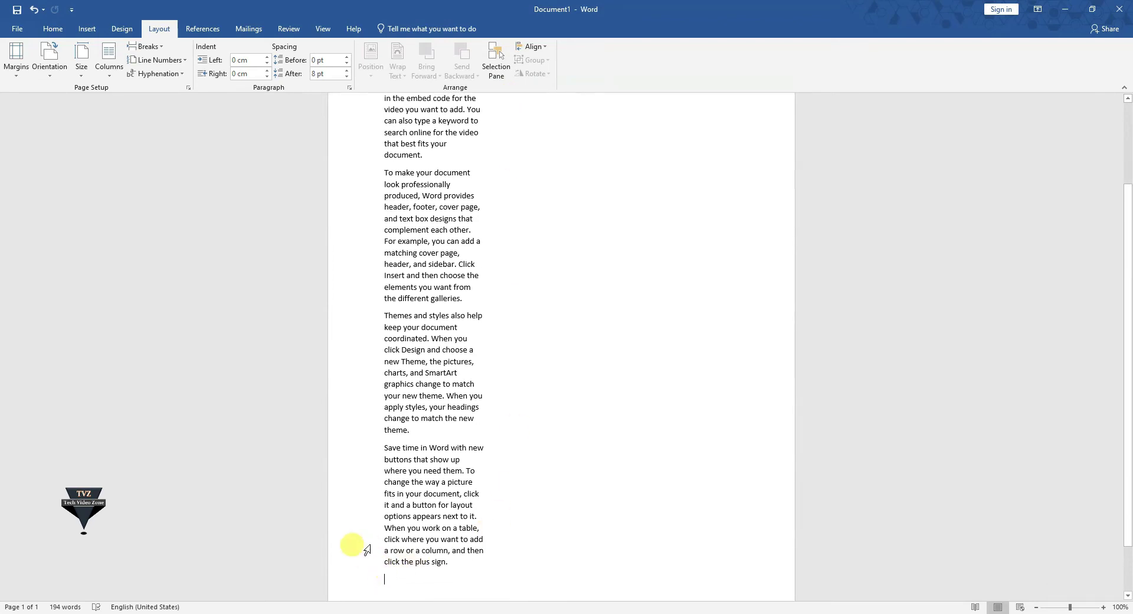
pyautogui.scroll(2, 434, 260)
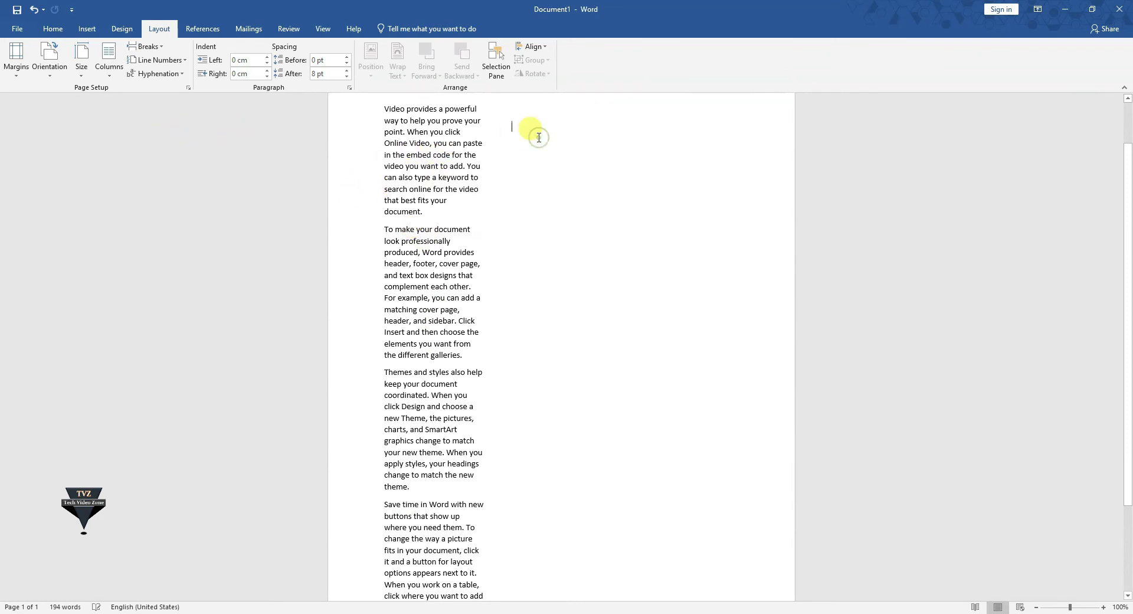
pyautogui.scroll(-3, 508, 347)
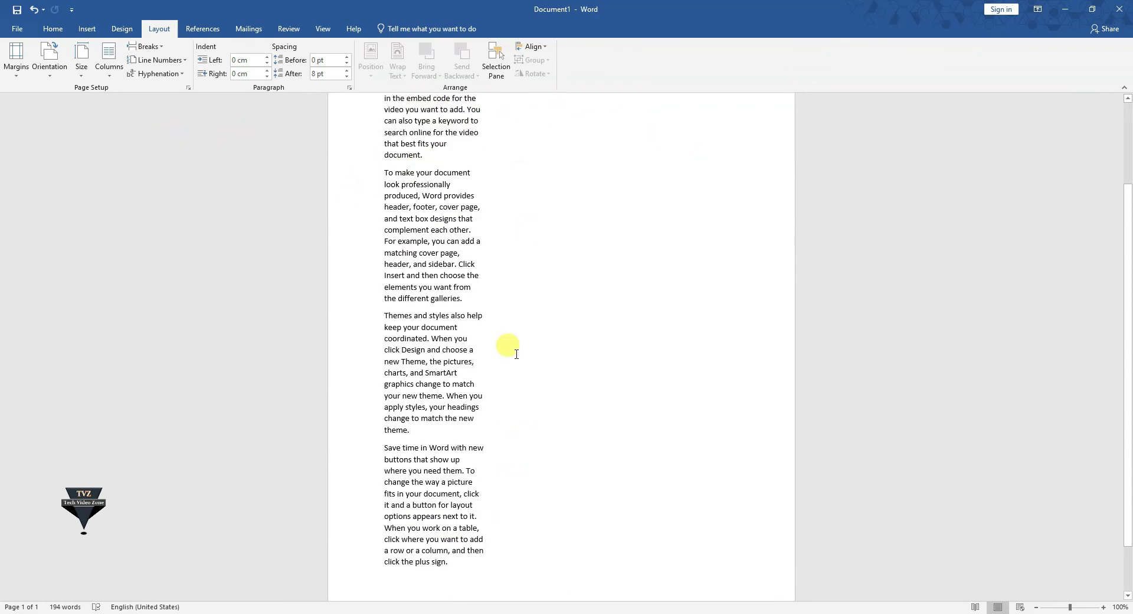
# - Insert two column breaks after the last sentence, 'click the plus sign.'
pyautogui.click(452, 506)
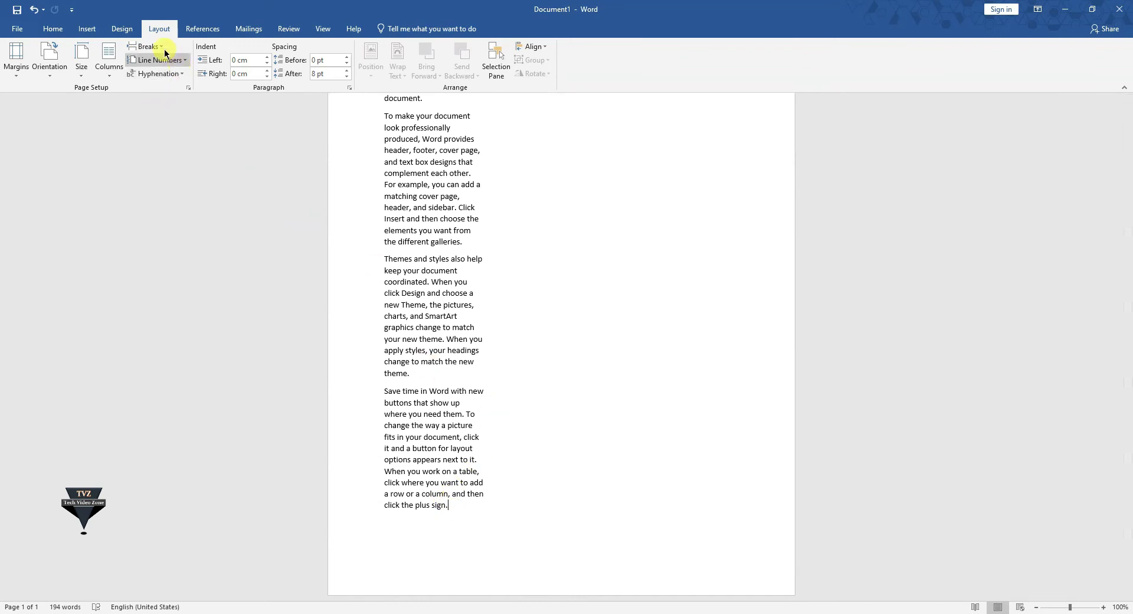
pyautogui.click(147, 46)
pyautogui.click(195, 129)
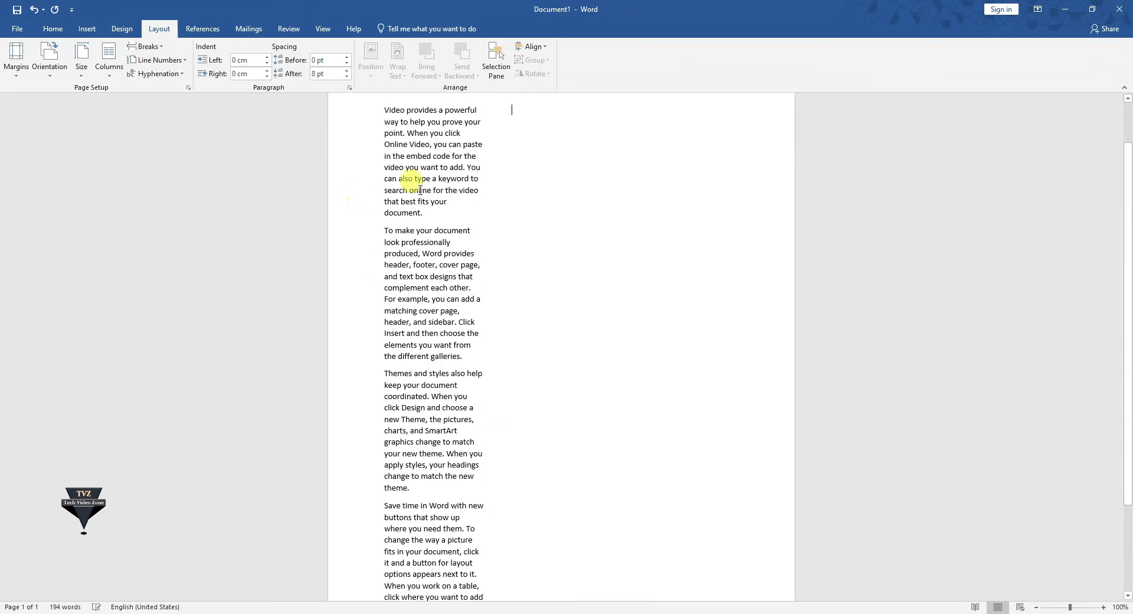
pyautogui.click(158, 60)
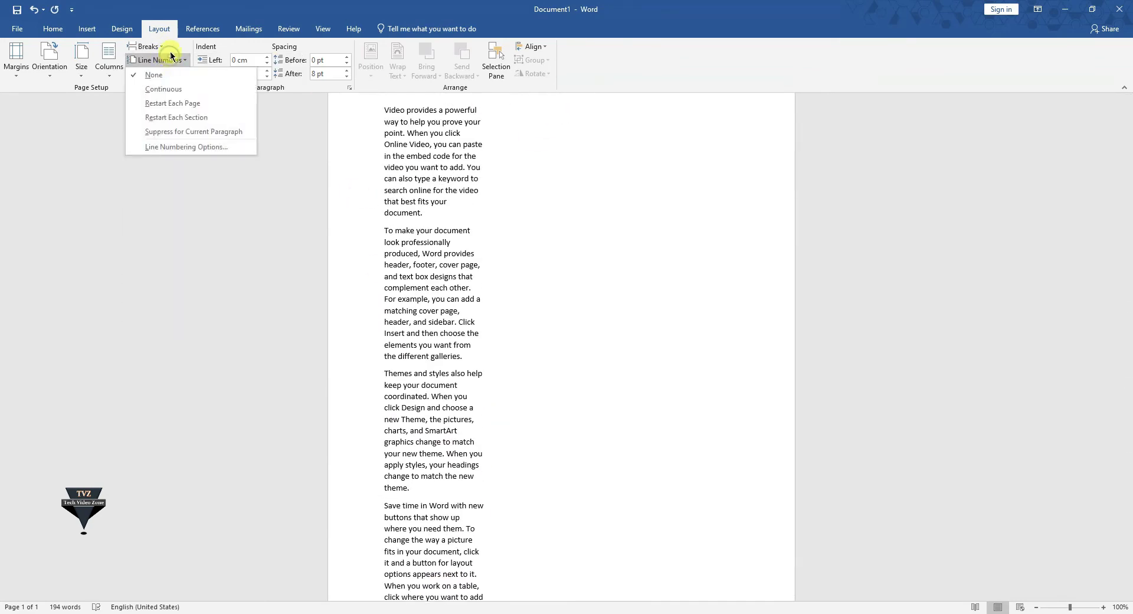
pyautogui.click(147, 46)
pyautogui.click(147, 46)
pyautogui.click(188, 122)
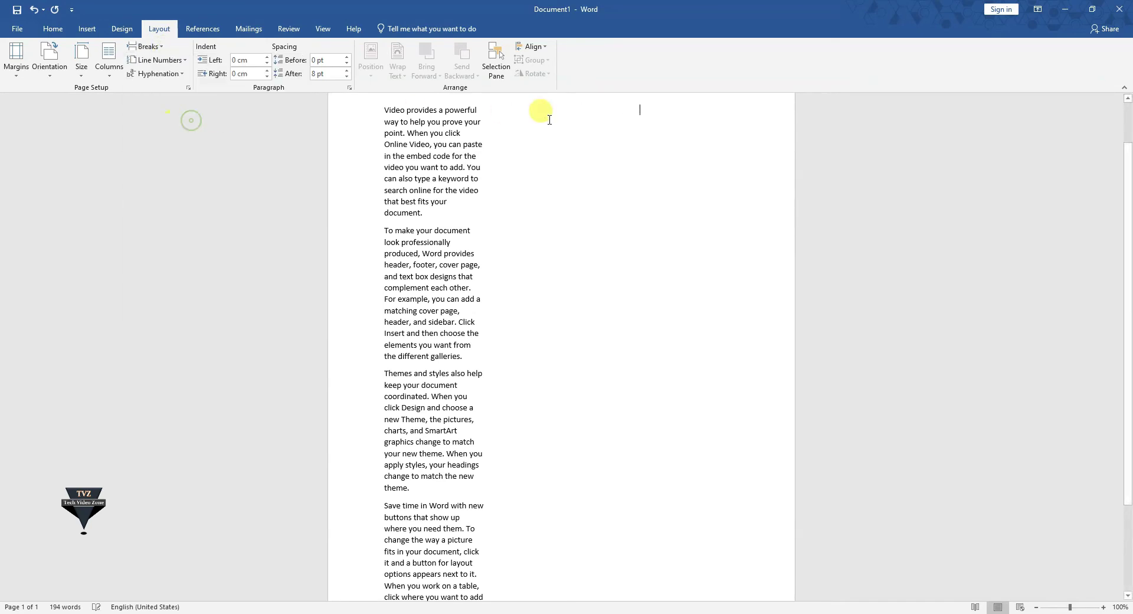
# - Place the insertion point in the remaining 194-word text and review the narrow column
pyautogui.click(509, 127)
pyautogui.scroll(-2, 525, 438)
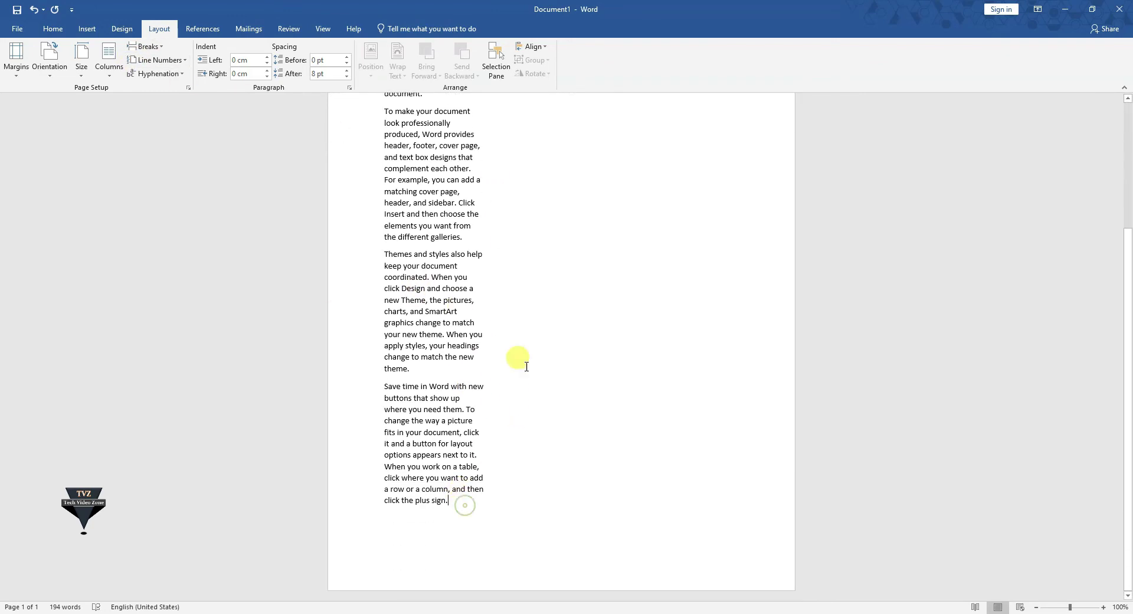
pyautogui.click(589, 213)
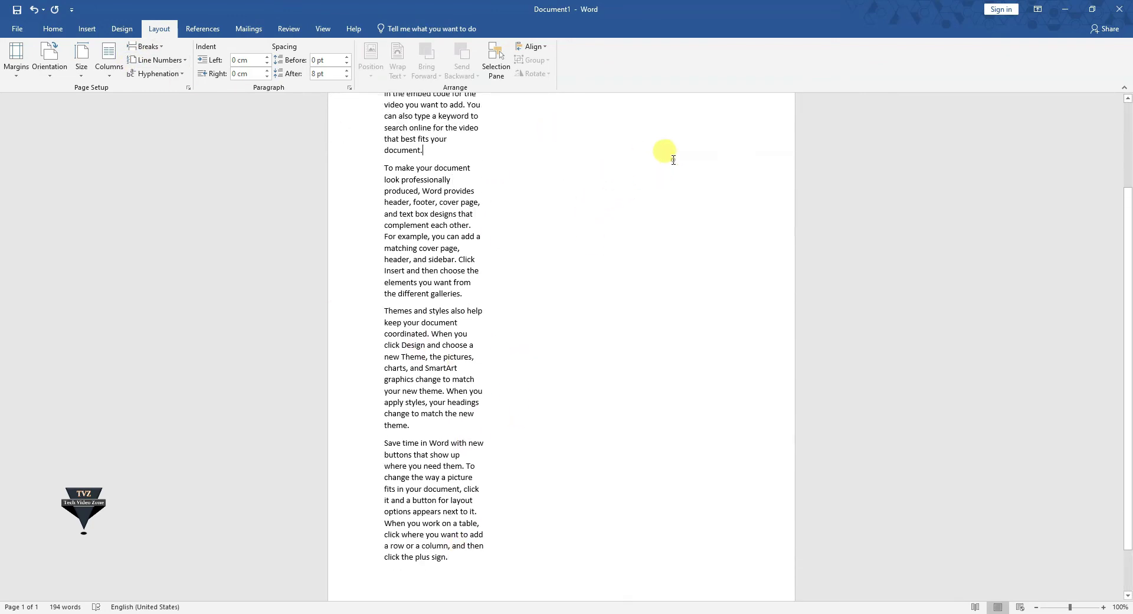
pyautogui.scroll(2, 665, 189)
pyautogui.scroll(-1, 547, 232)
pyautogui.scroll(3, 547, 121)
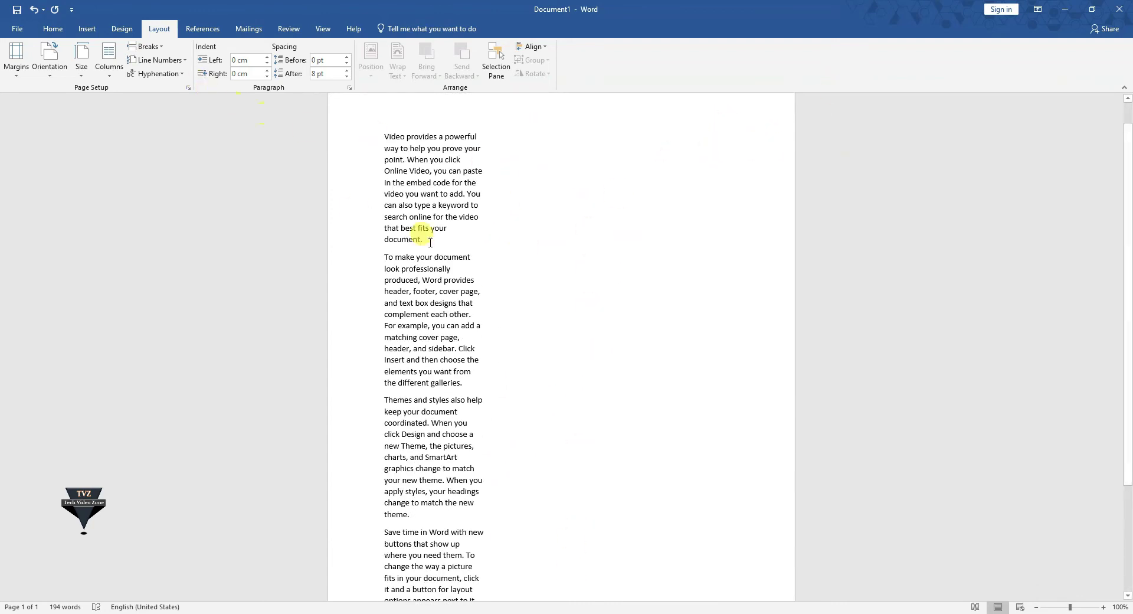
pyautogui.click(164, 51)
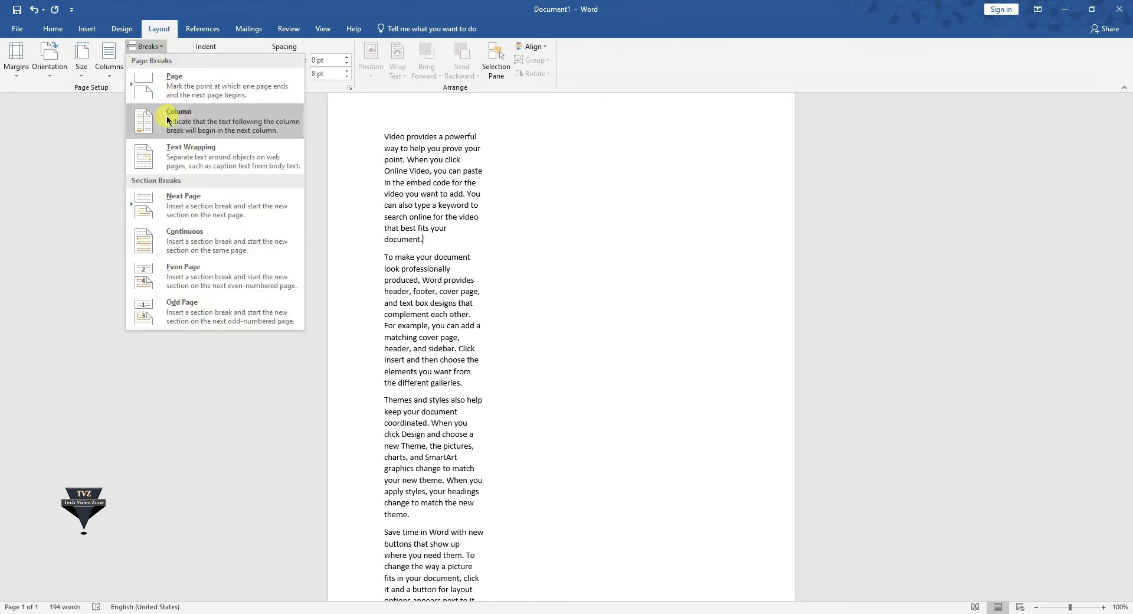
pyautogui.click(167, 122)
pyautogui.hotkey('ctrl', 'z')
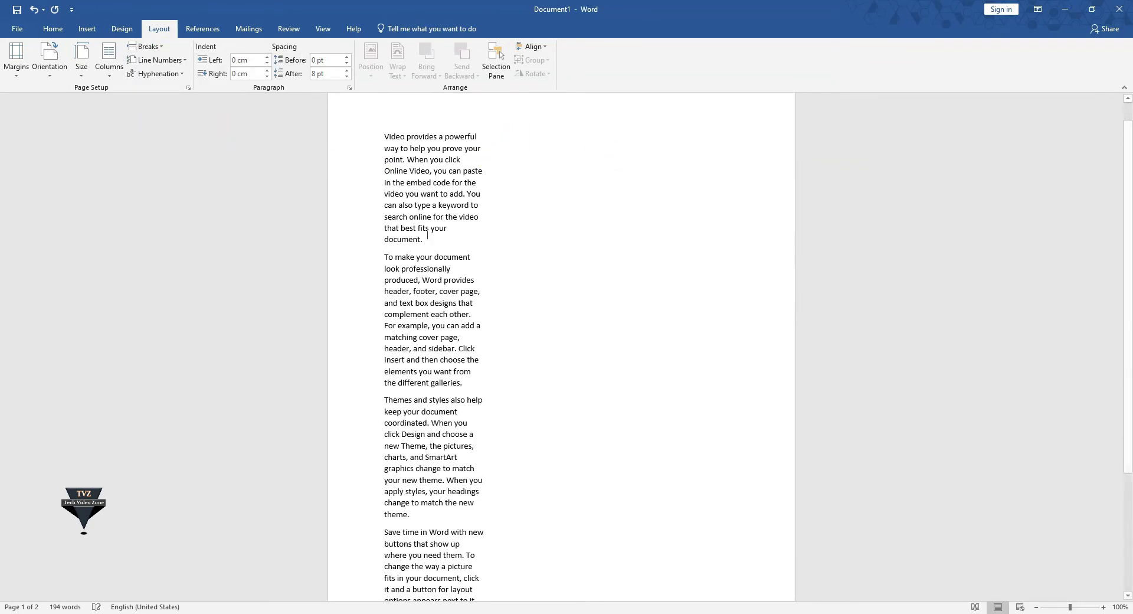
pyautogui.click(146, 46)
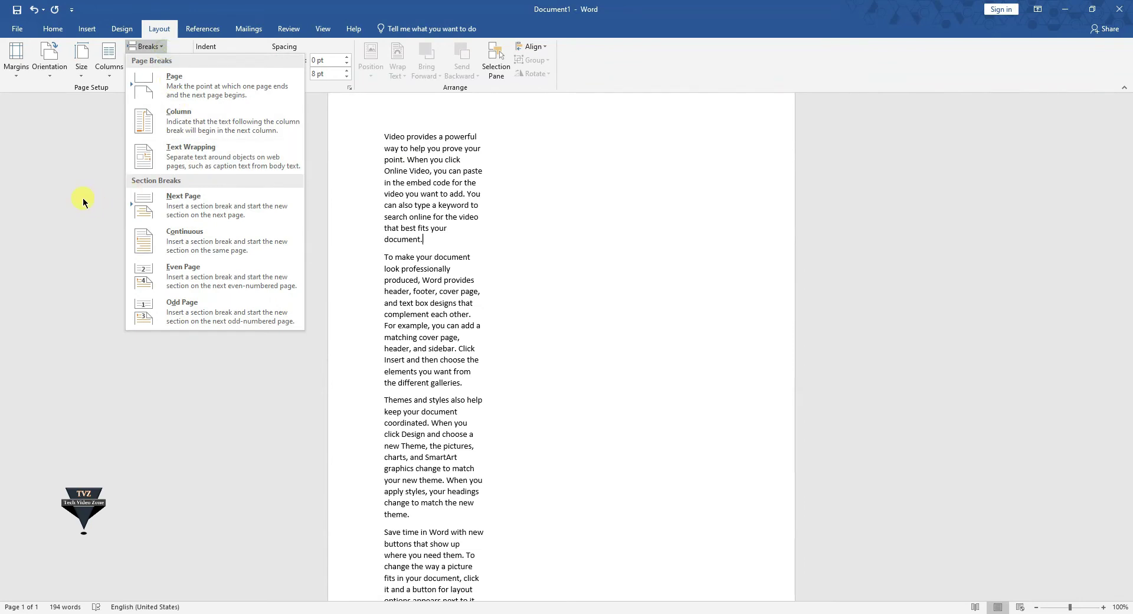
pyautogui.click(610, 439)
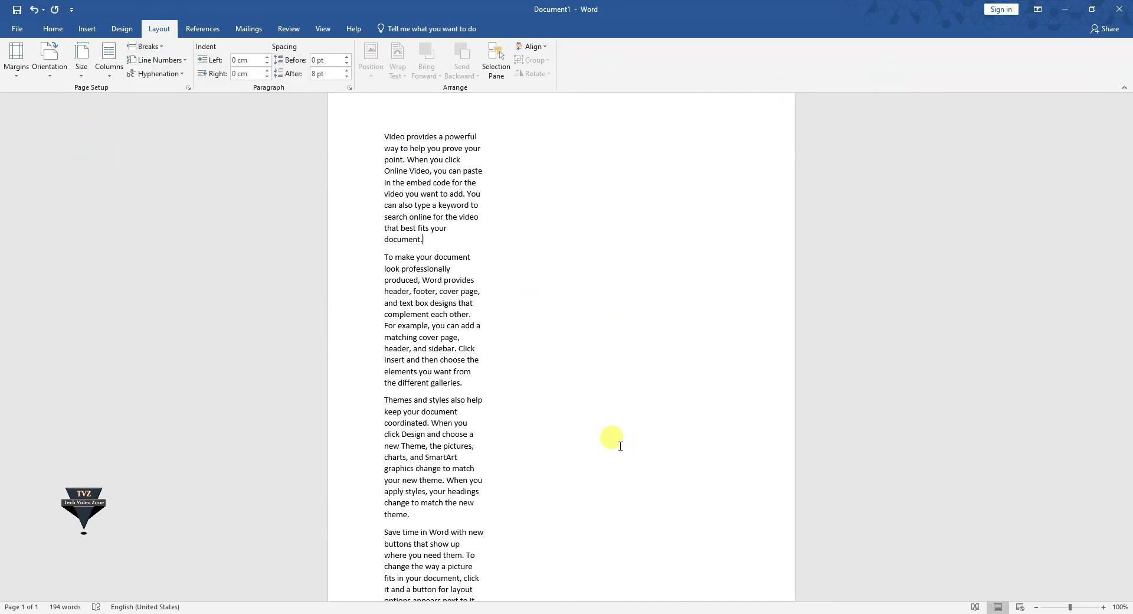
pyautogui.scroll(-3, 587, 409)
pyautogui.scroll(-1, 588, 409)
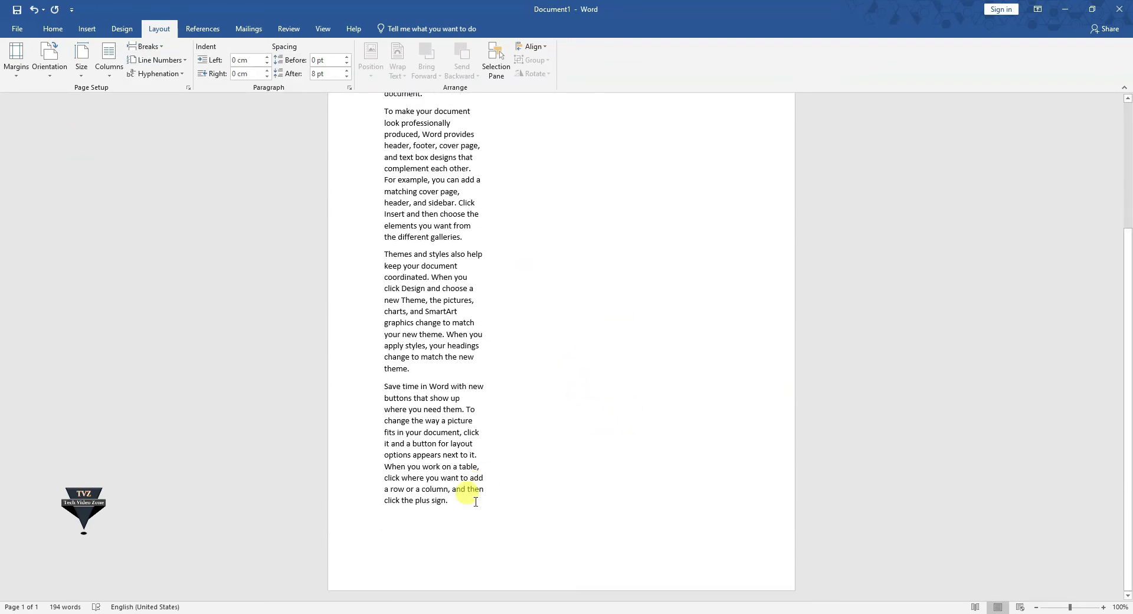
pyautogui.click(108, 59)
# - Return the text to One column and insert a break starting a new page
pyautogui.click(121, 95)
pyautogui.click(163, 49)
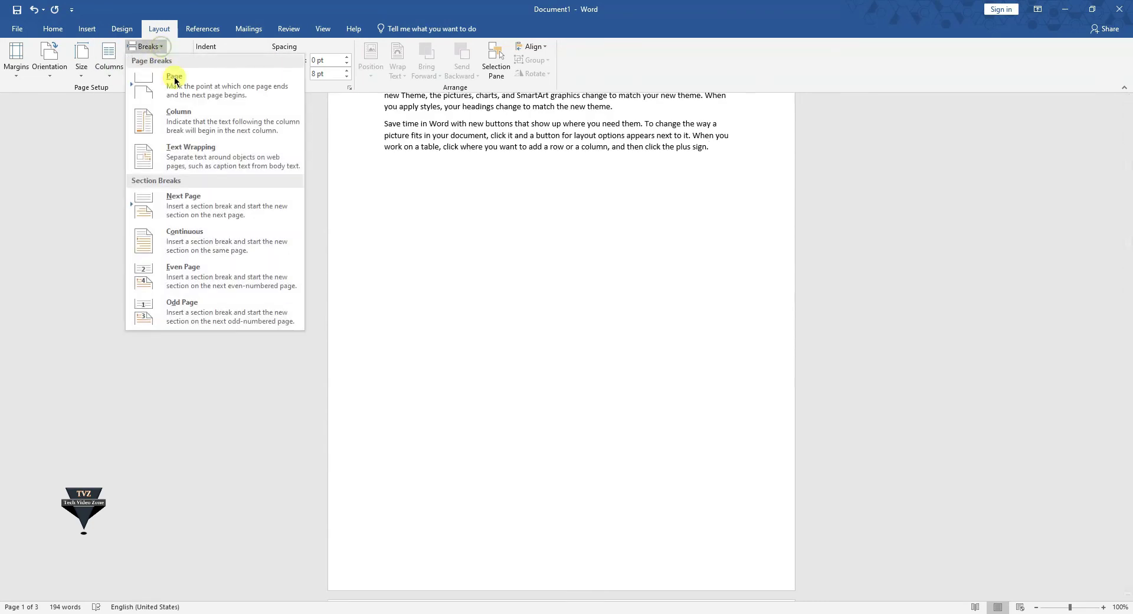
pyautogui.click(708, 145)
pyautogui.click(156, 60)
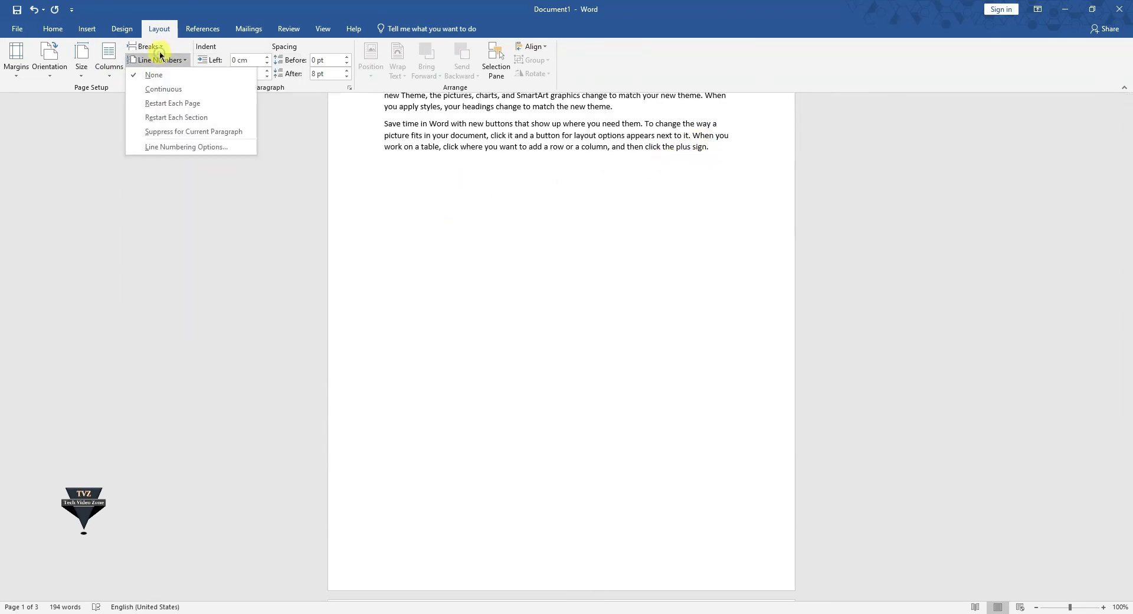
pyautogui.click(147, 46)
pyautogui.click(192, 213)
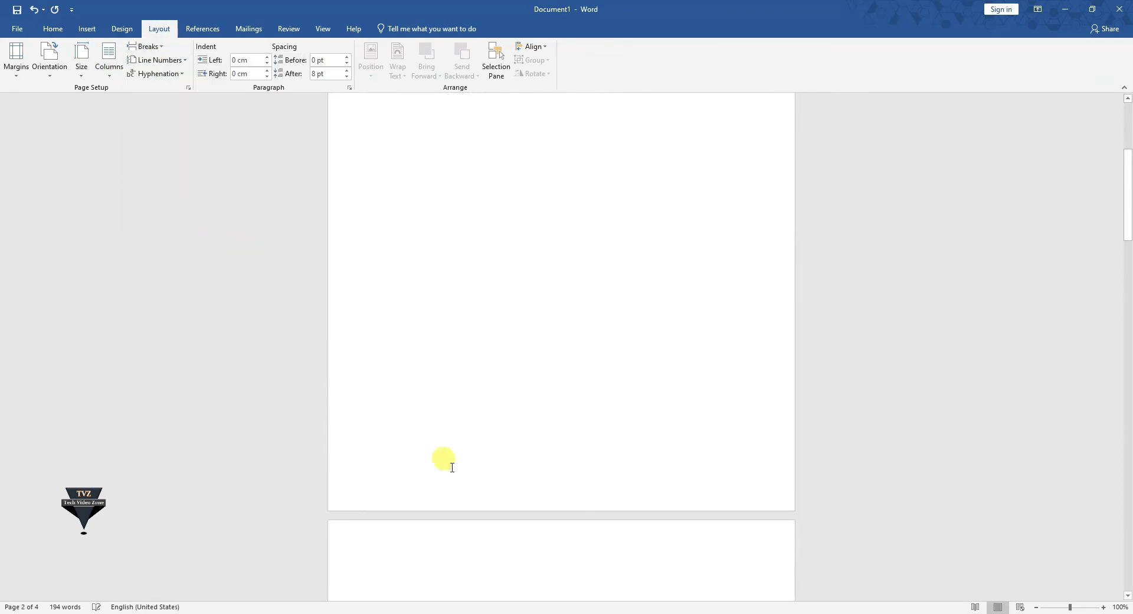
# - Insert two Odd Page and two Even Page section breaks, growing the document to 10 pages
pyautogui.click(148, 46)
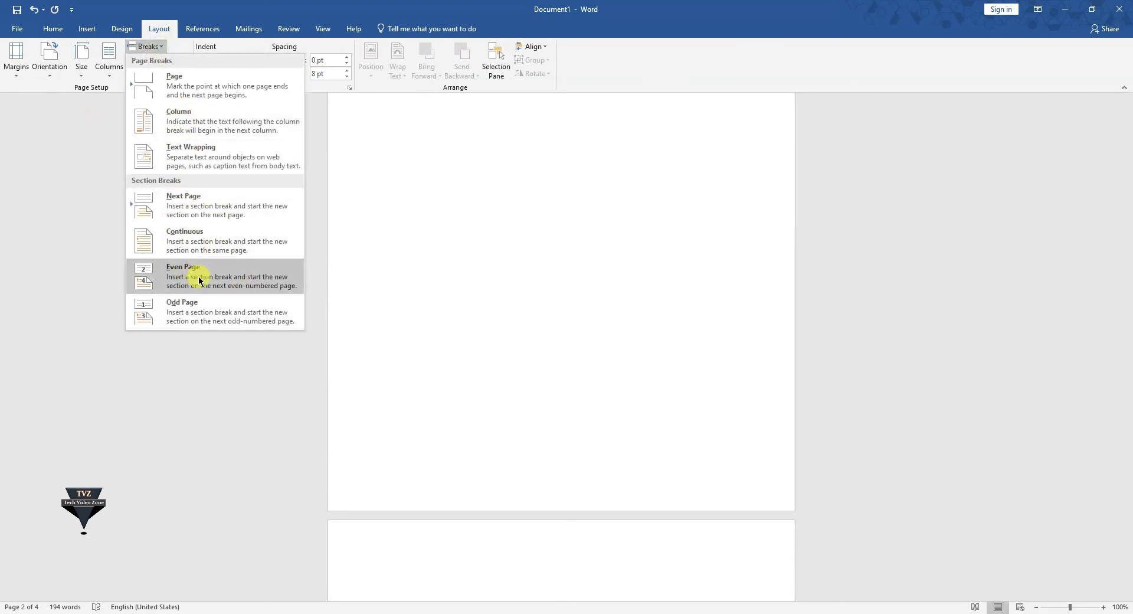
pyautogui.click(201, 320)
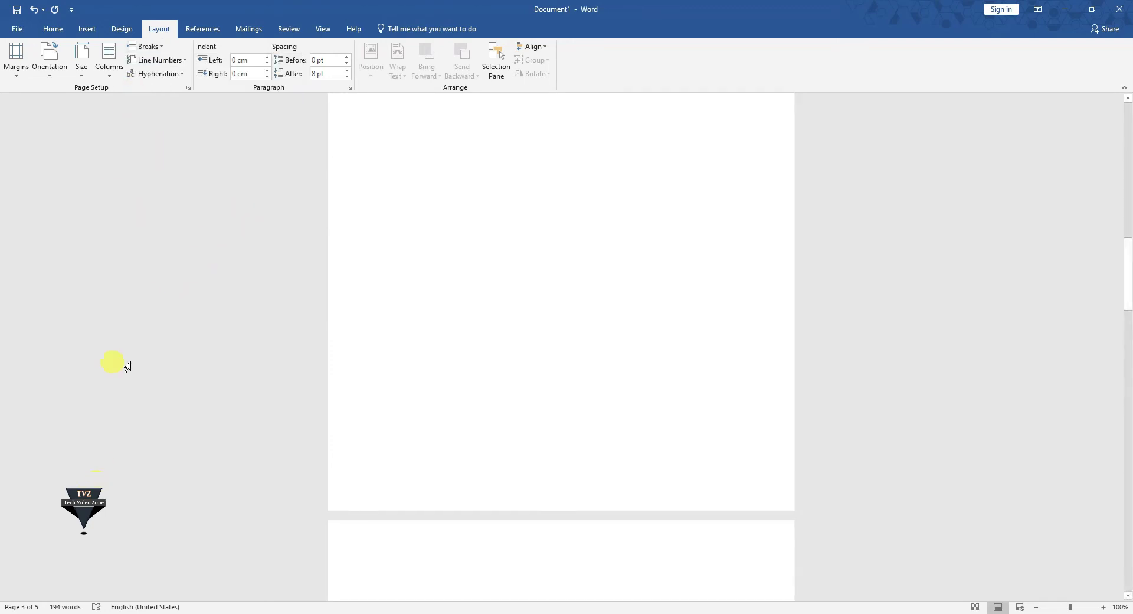
pyautogui.click(146, 46)
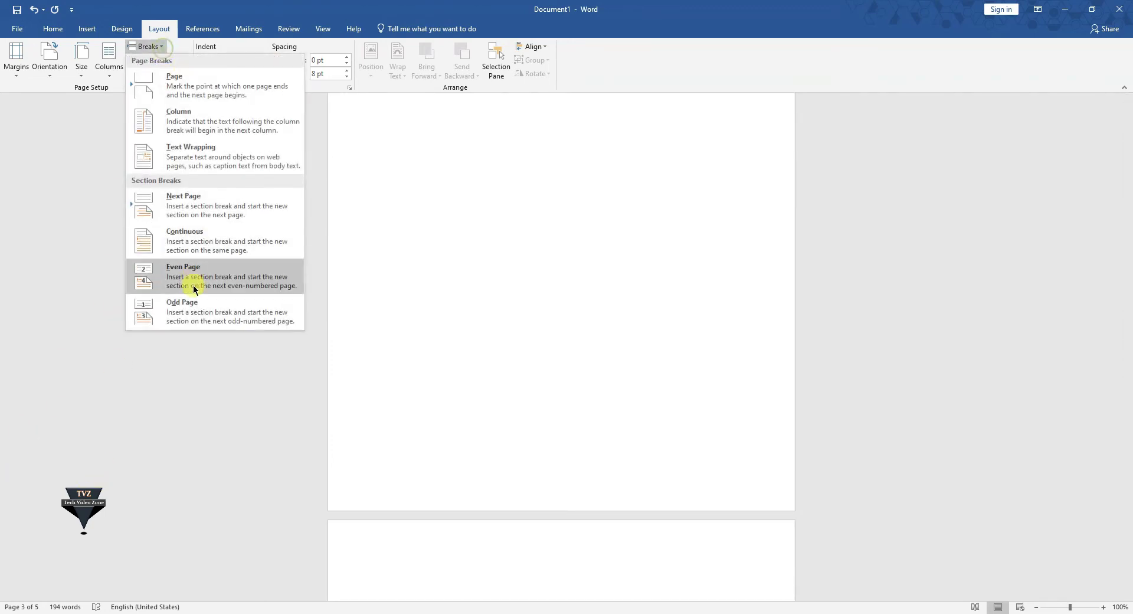
pyautogui.click(201, 311)
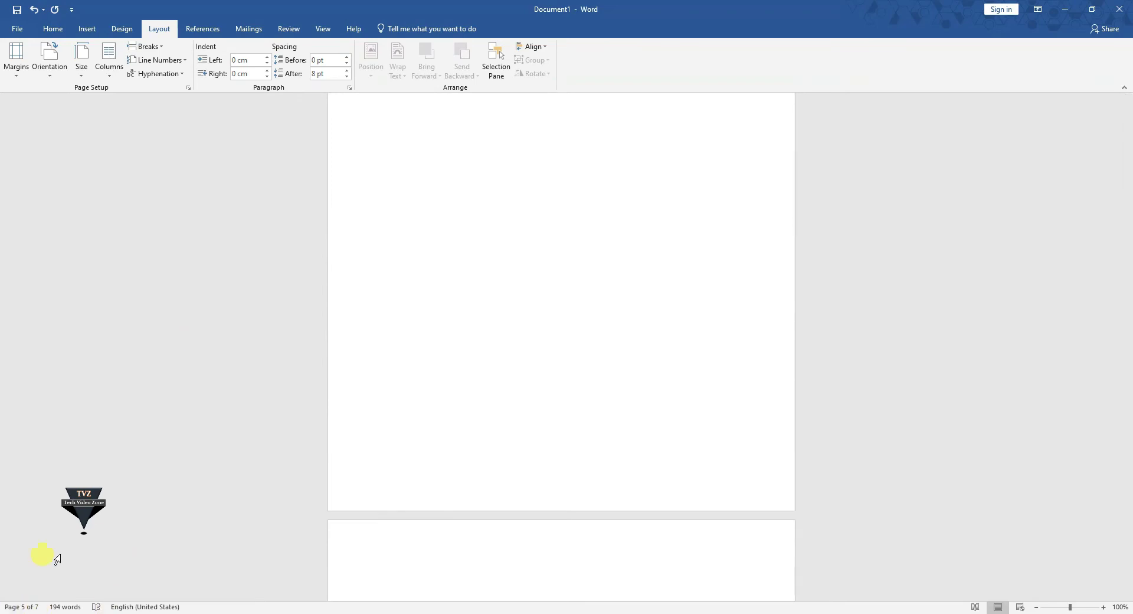
pyautogui.click(158, 60)
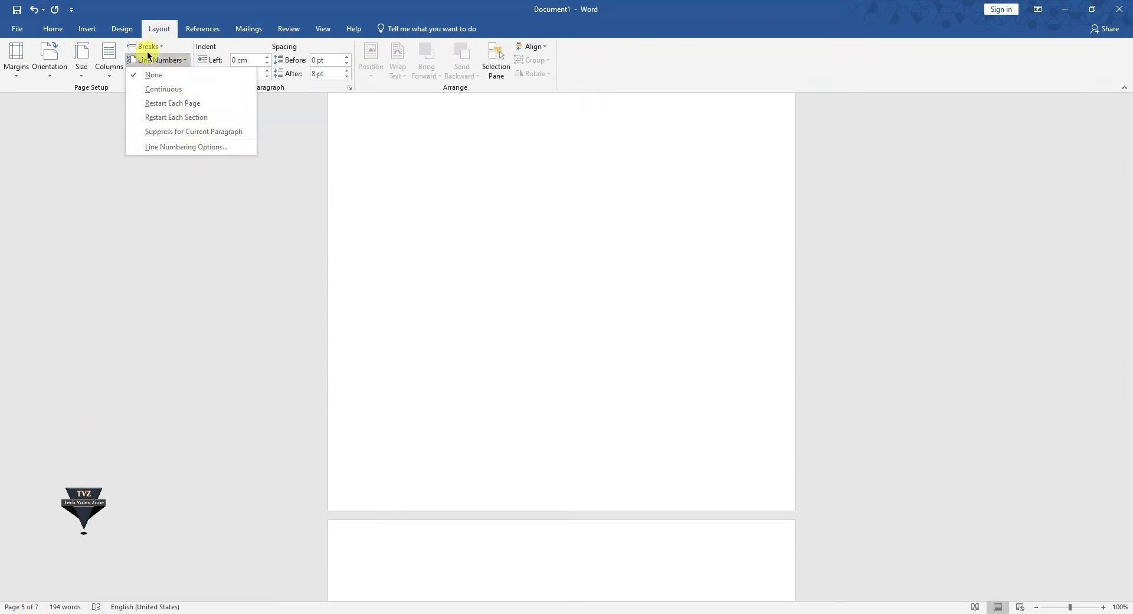
pyautogui.click(148, 48)
pyautogui.click(202, 273)
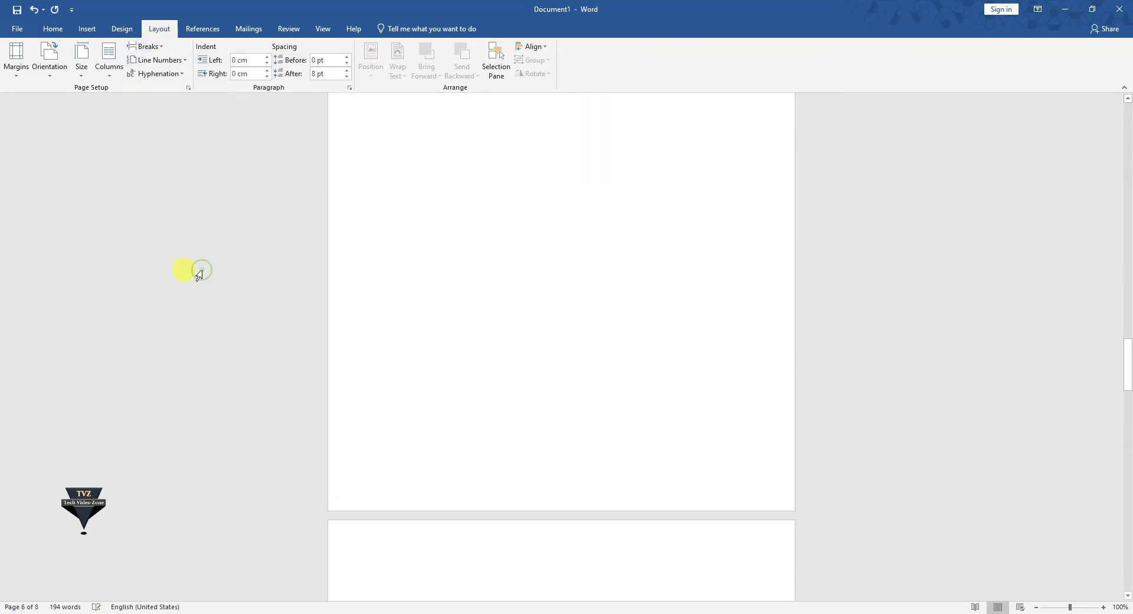
pyautogui.click(164, 49)
pyautogui.click(141, 272)
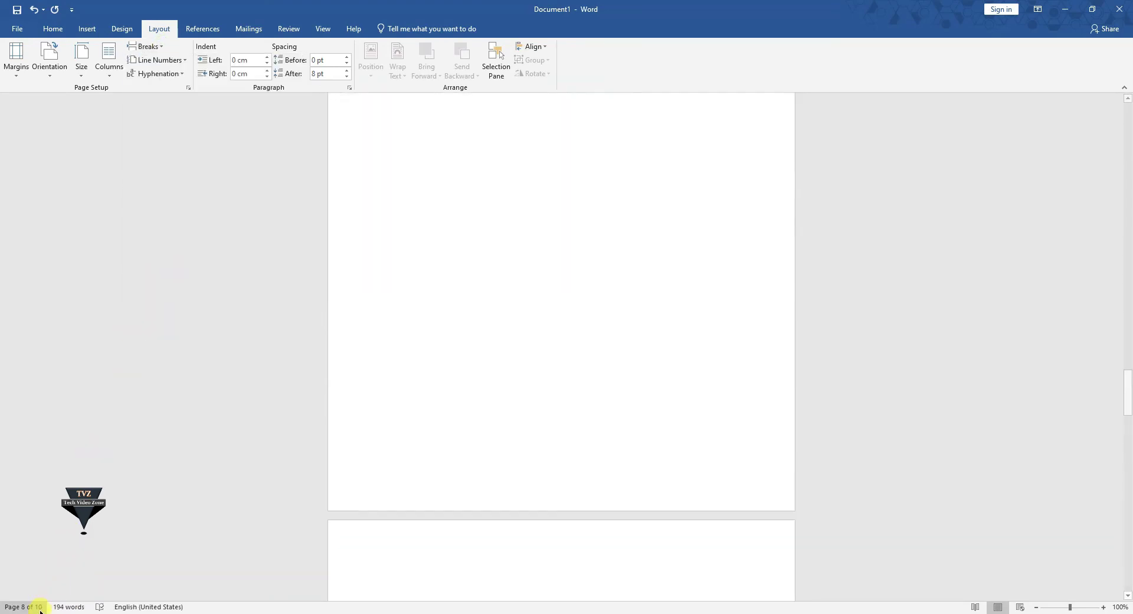
pyautogui.scroll(-5, 156, 195)
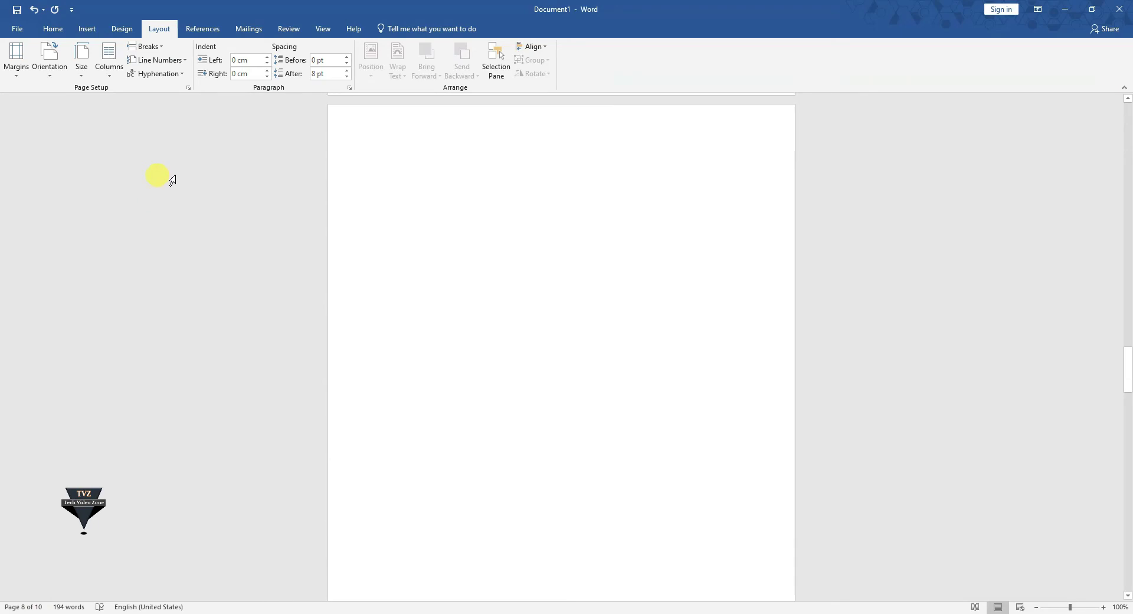
pyautogui.scroll(2, 158, 177)
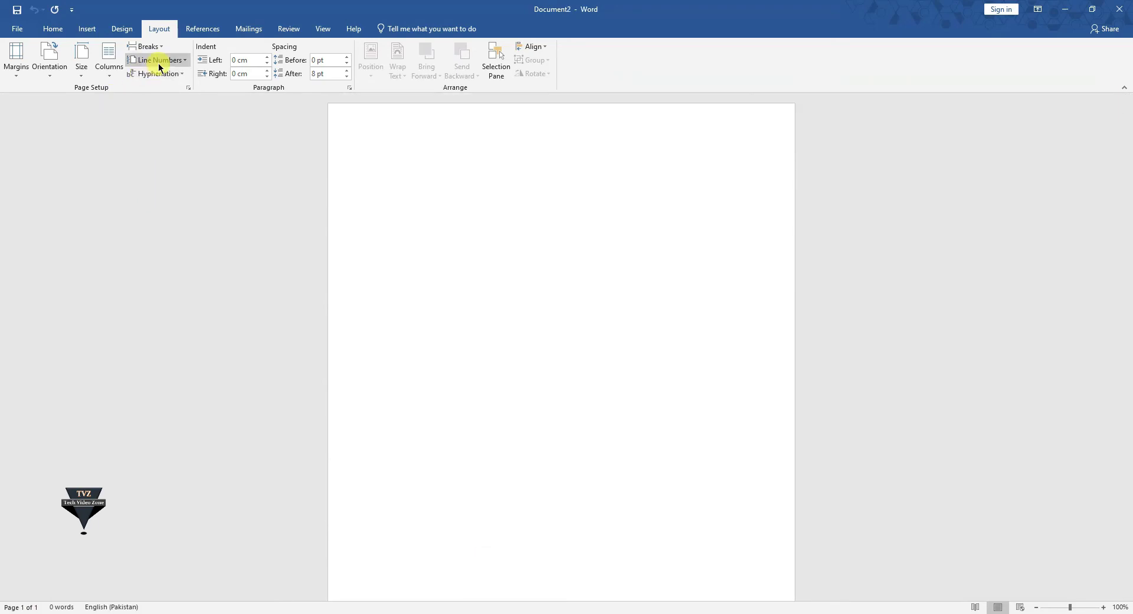
# - Switch line numbering from Restart Each Section to Continuous
pyautogui.click(158, 59)
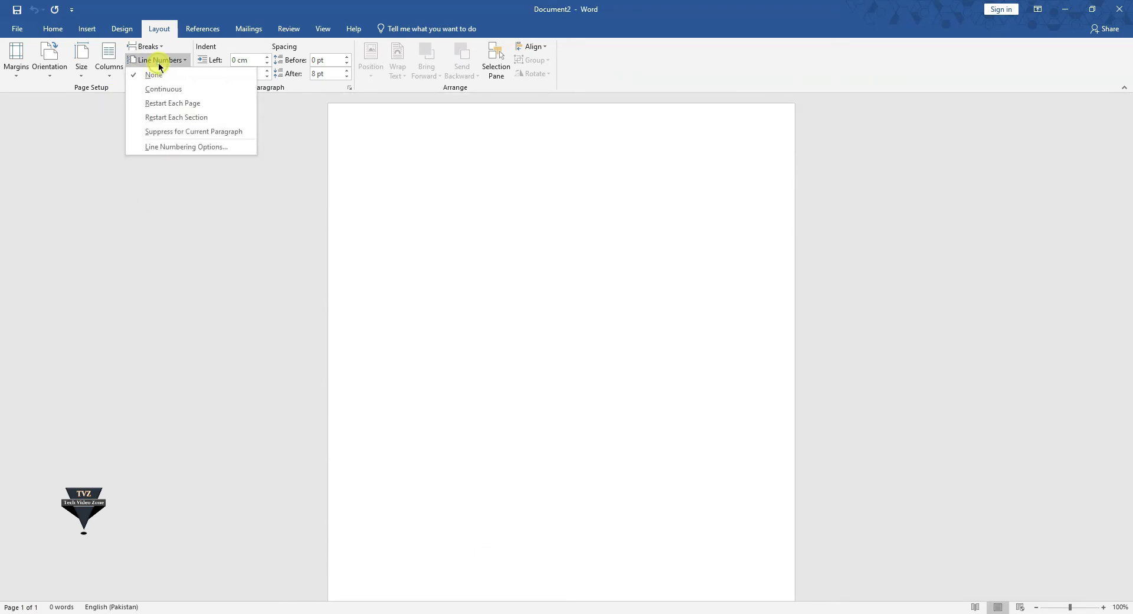
pyautogui.click(178, 117)
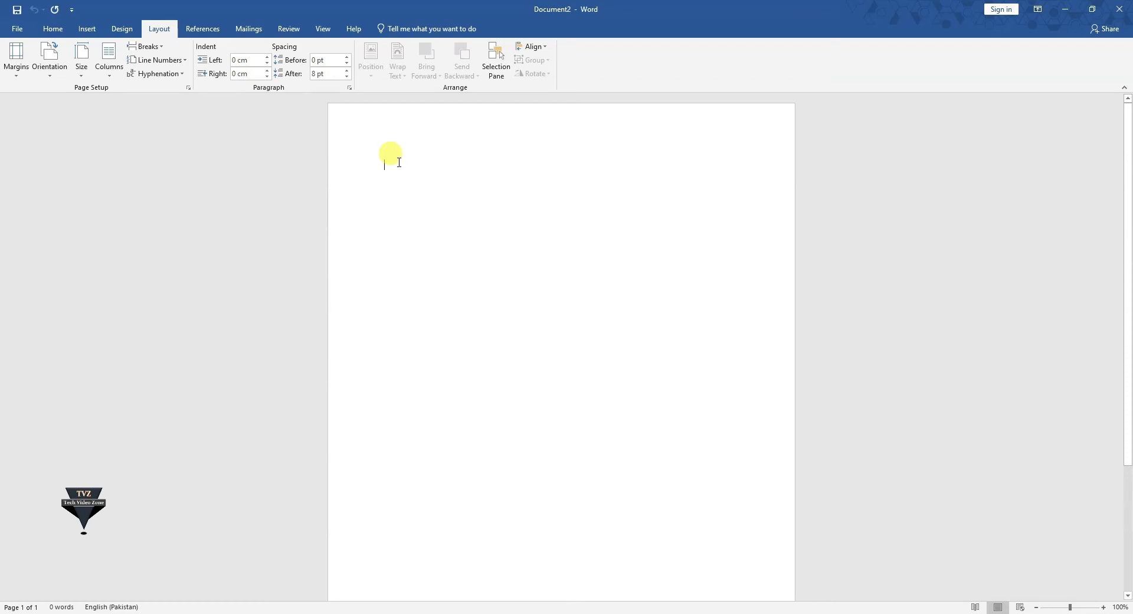
pyautogui.click(178, 59)
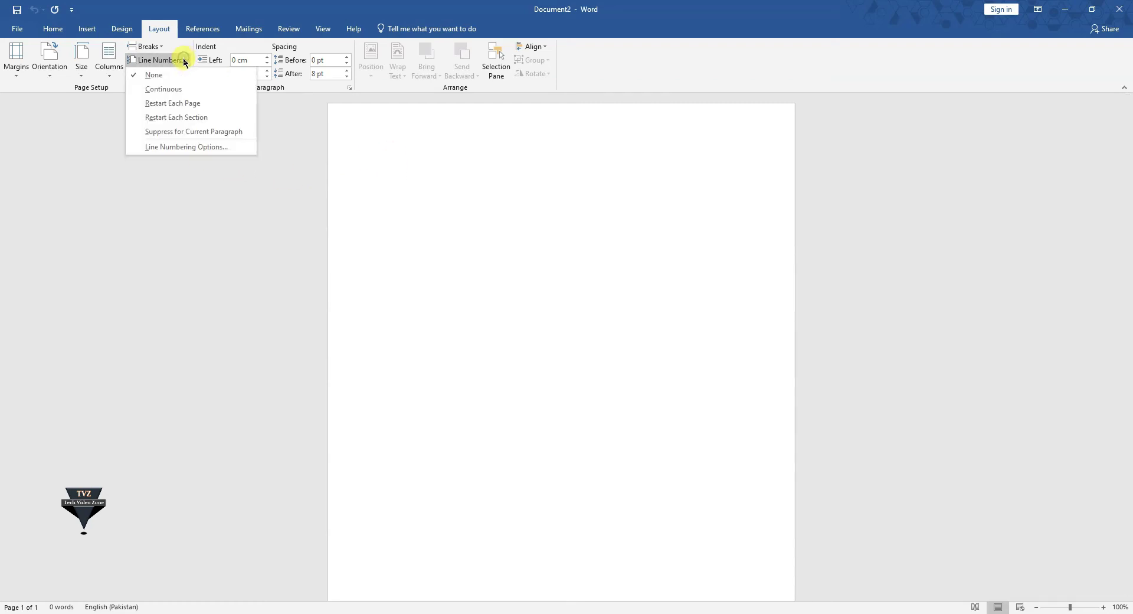
pyautogui.click(198, 87)
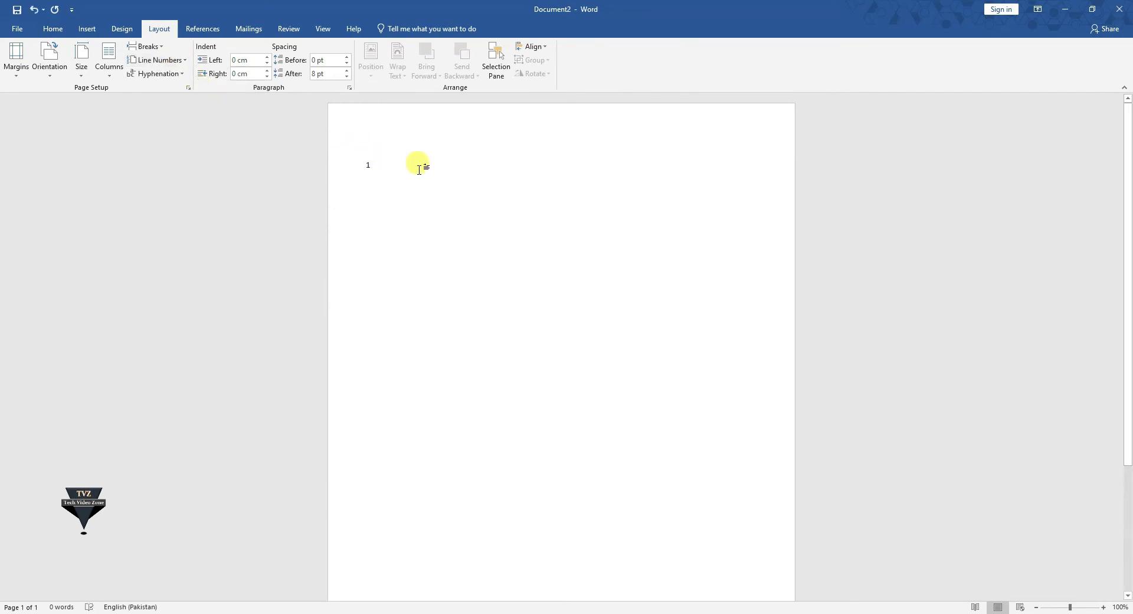
# - Type K lines, then expand =rand() into five sample paragraphs totalling 253 words
pyautogui.press('Return')
pyautogui.write('k')
pyautogui.press('Return')
pyautogui.write('k')
pyautogui.write('=rand()')
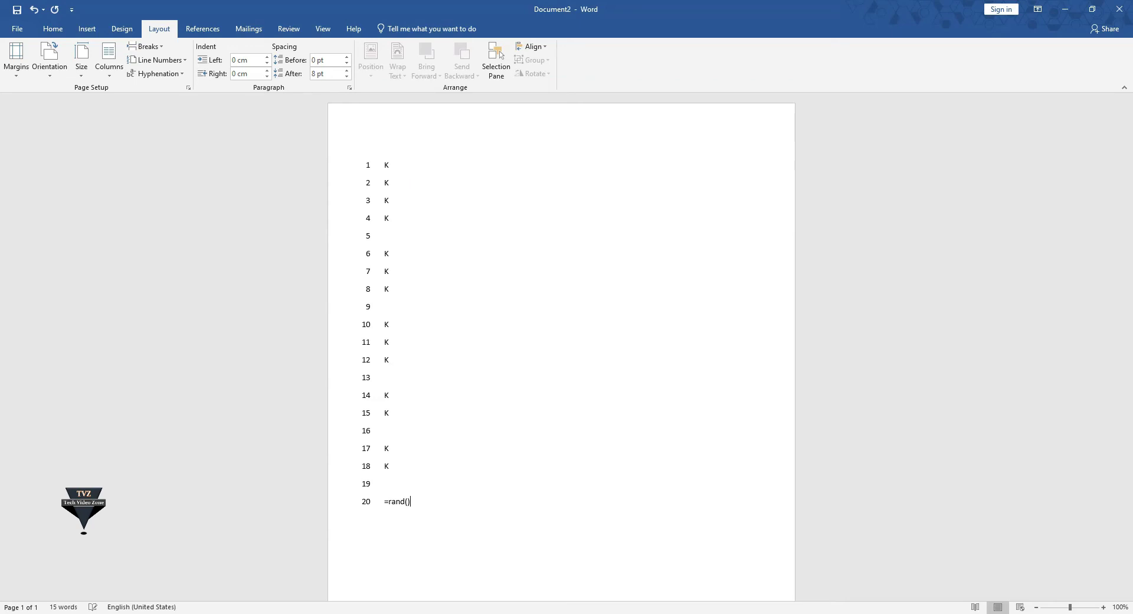
pyautogui.press('Return')
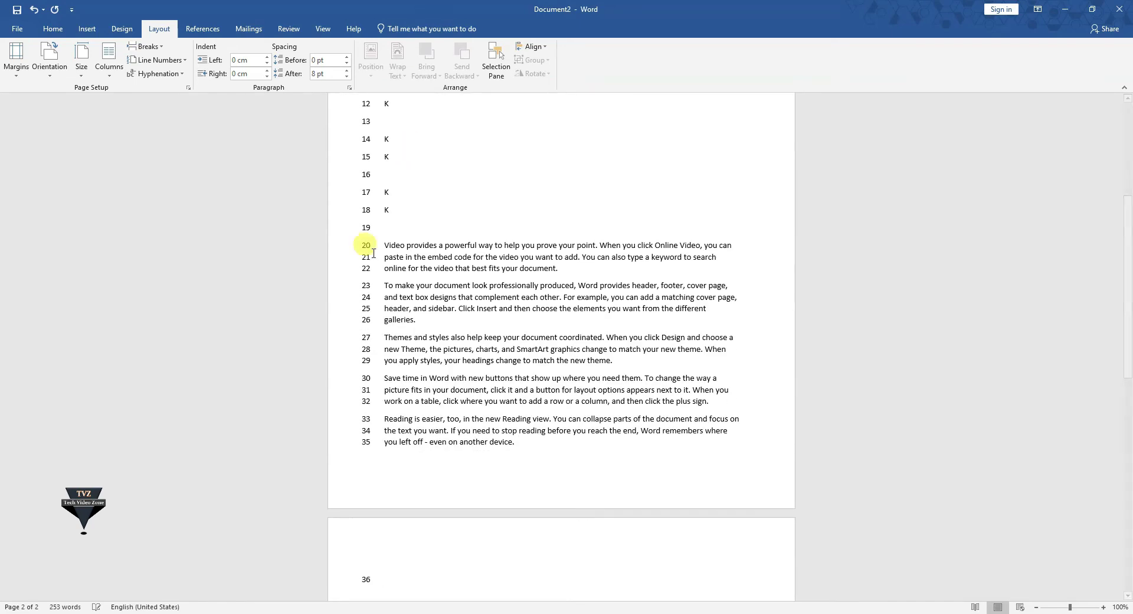
pyautogui.moveTo(339, 248)
pyautogui.mouseDown()
pyautogui.moveTo(358, 278)
pyautogui.moveTo(348, 445)
pyautogui.moveTo(374, 452)
pyautogui.mouseUp()
pyautogui.click(371, 452)
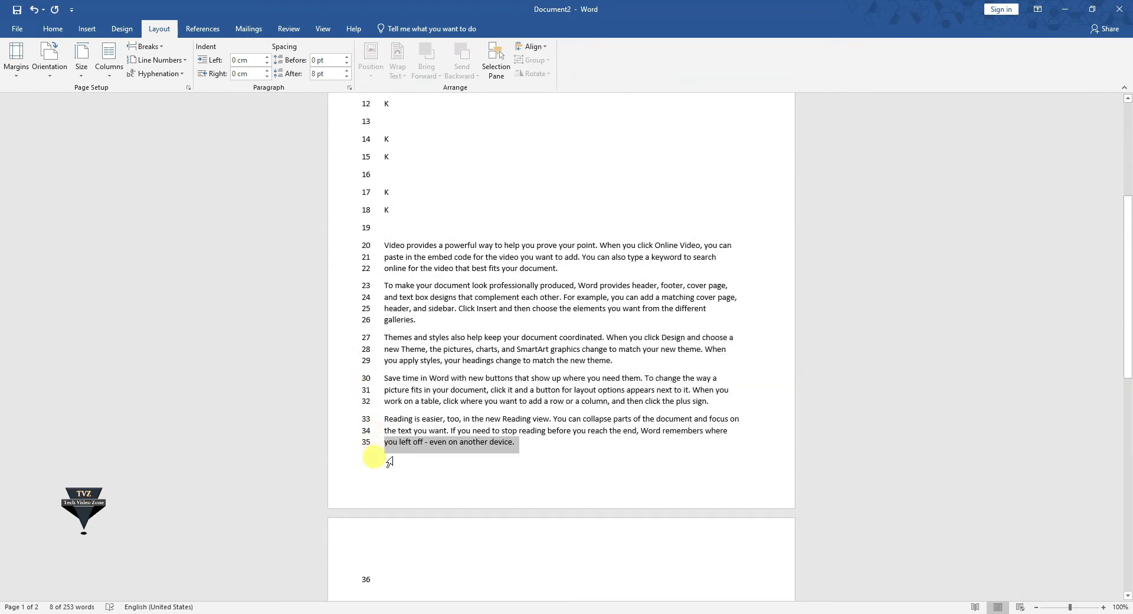
pyautogui.click(325, 481)
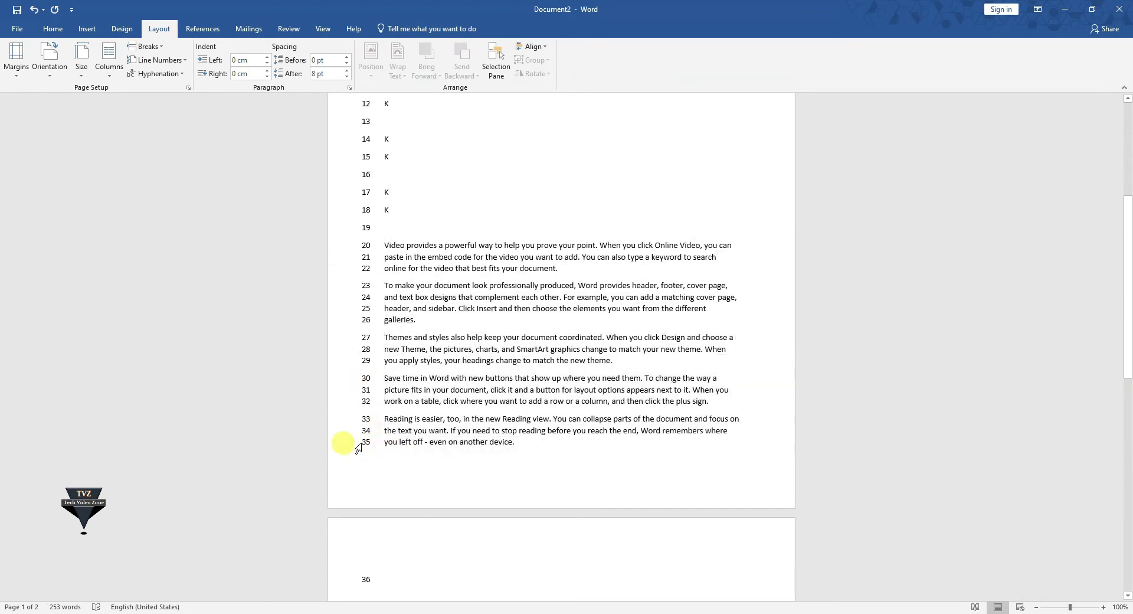
pyautogui.scroll(3, 543, 242)
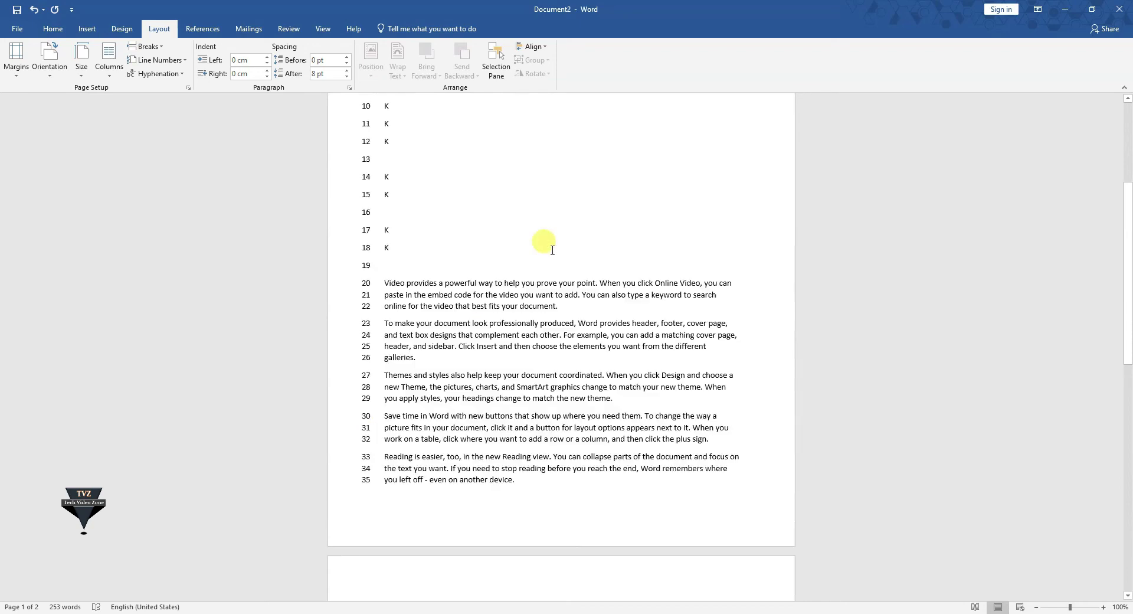
pyautogui.moveTo(1127, 242); pyautogui.dragTo(1126, 334)
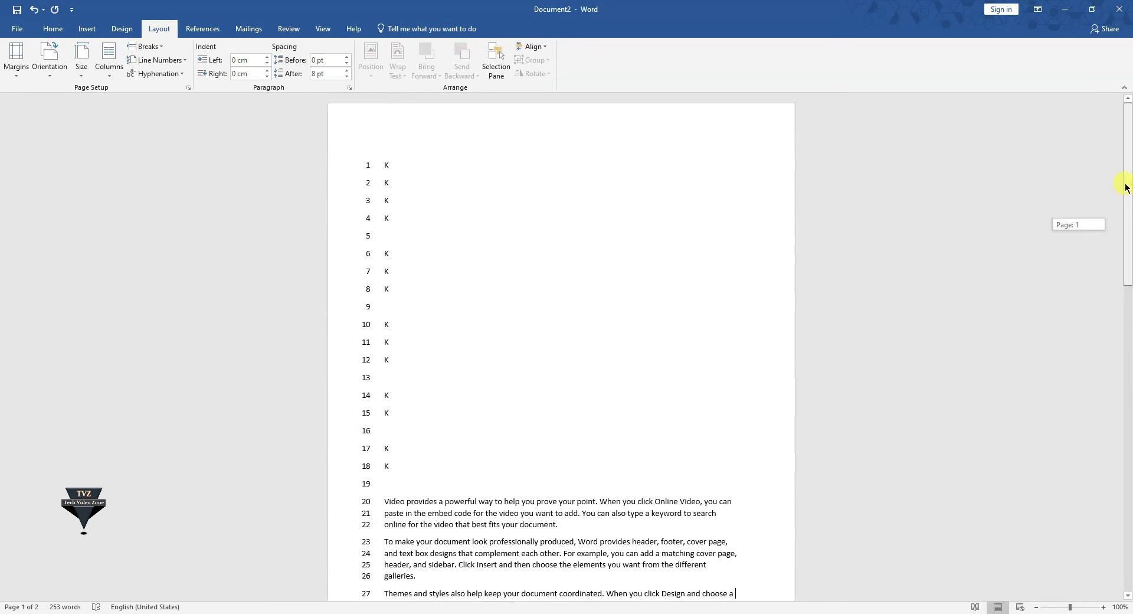
pyautogui.scroll(4, 405, 260)
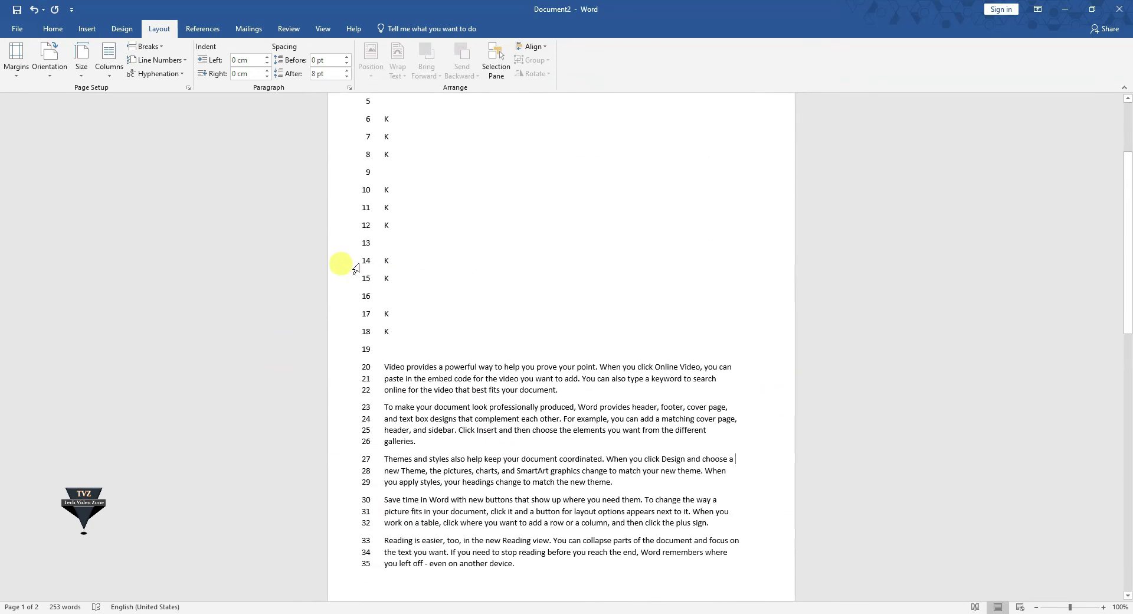
pyautogui.scroll(2, 342, 260)
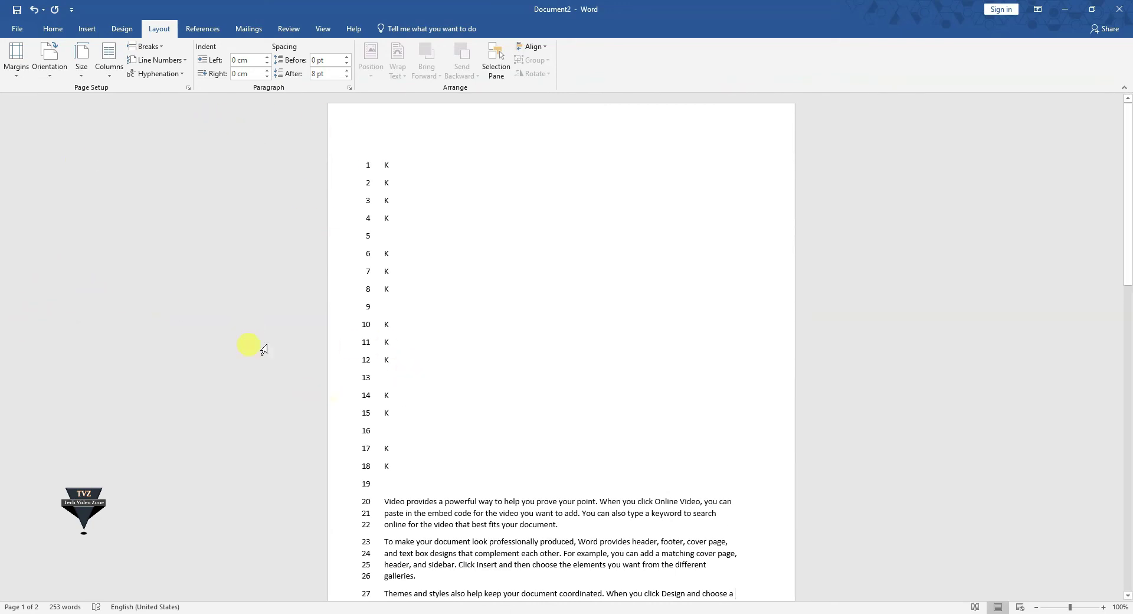
# - Set Line Numbers to None and scroll through the document to confirm
pyautogui.click(152, 59)
pyautogui.click(162, 72)
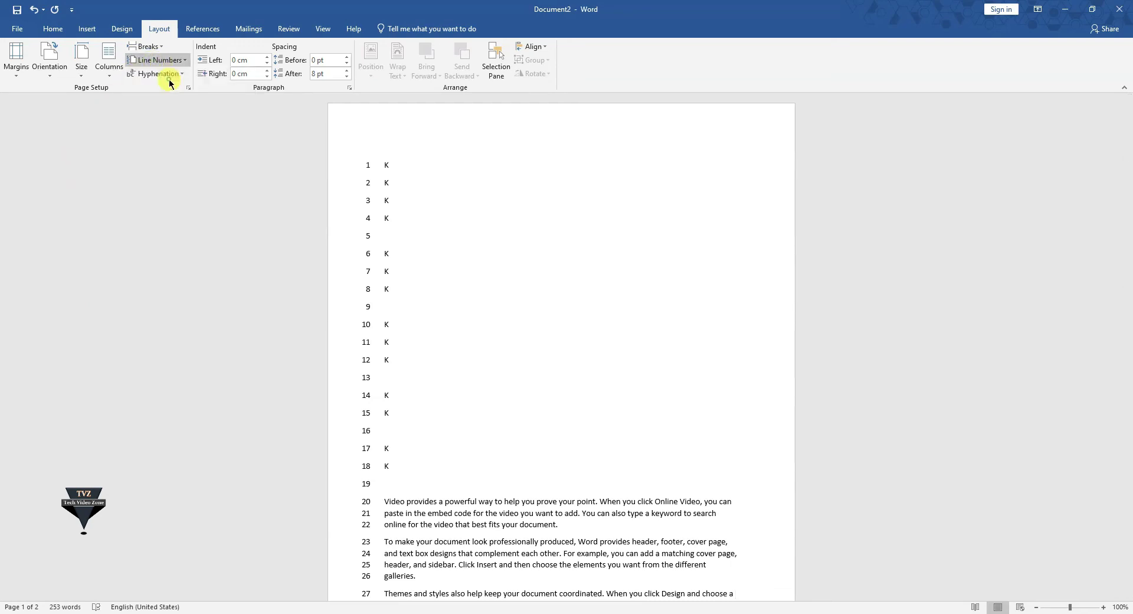
pyautogui.scroll(-3, 370, 164)
pyautogui.scroll(-7, 433, 172)
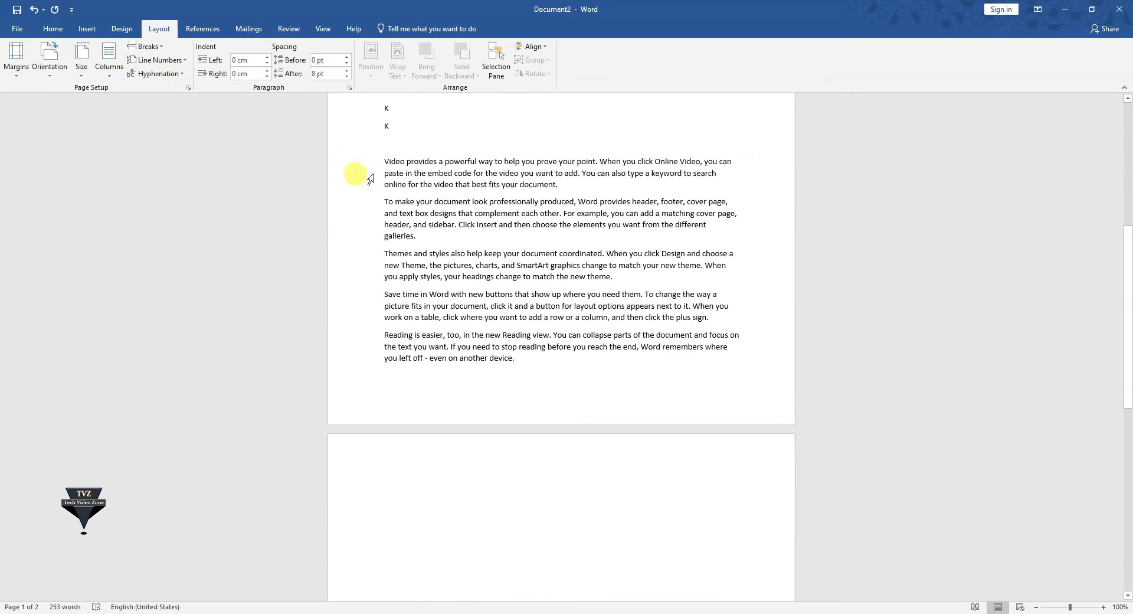
pyautogui.scroll(-5, 395, 239)
pyautogui.scroll(1, 395, 238)
pyautogui.scroll(-5, 394, 239)
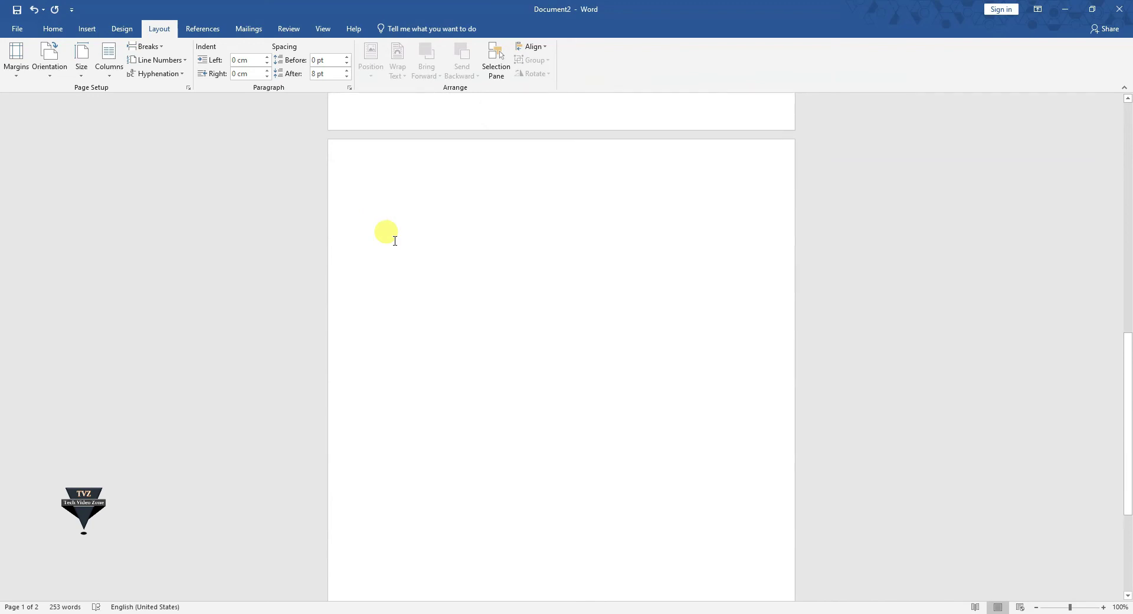
pyautogui.scroll(2, 395, 241)
pyautogui.scroll(4, 395, 241)
# - Drag-select all the K lines and sample paragraphs in Document2
pyautogui.moveTo(1128, 373)
pyautogui.mouseDown()
pyautogui.moveTo(1130, 197)
pyautogui.moveTo(1128, 234)
pyautogui.mouseUp()
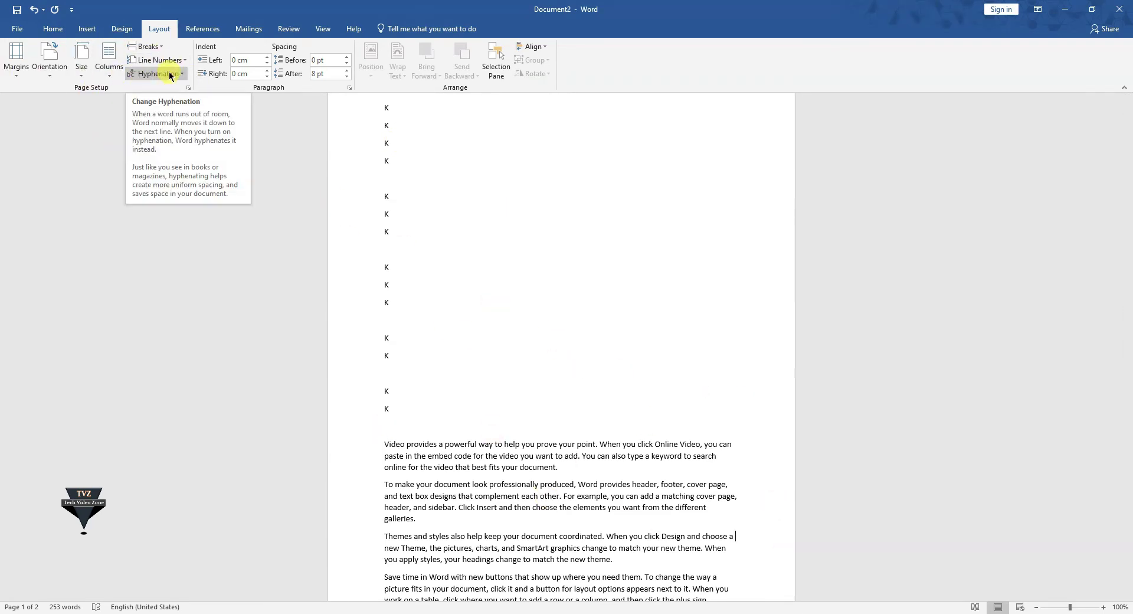
pyautogui.scroll(-1, 571, 356)
pyautogui.scroll(-6, 936, 410)
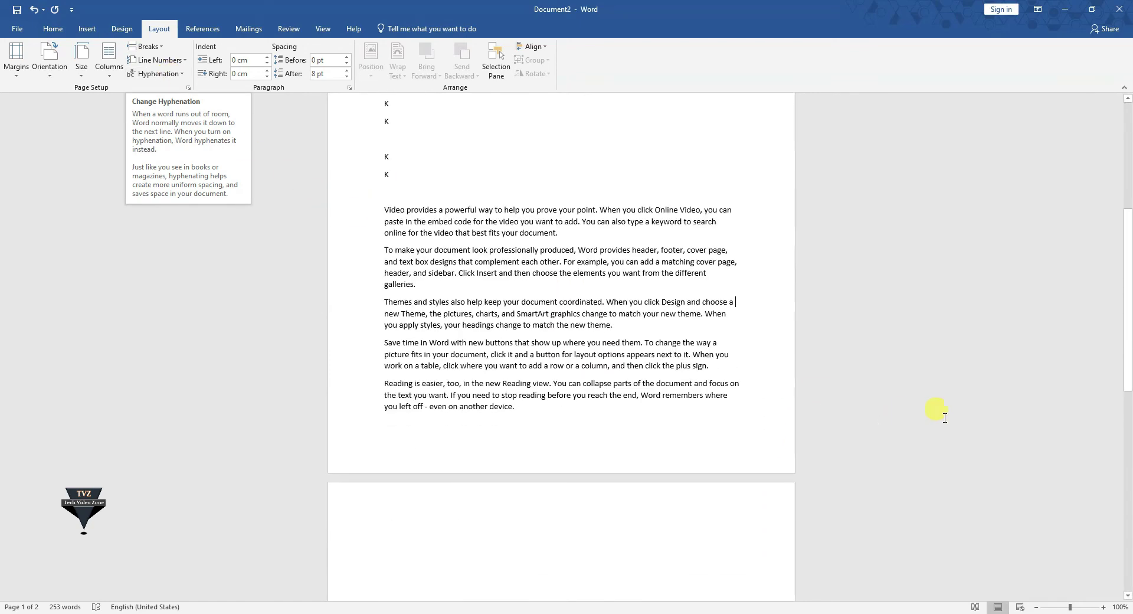
pyautogui.moveTo(620, 397); pyautogui.dragTo(346, 131)
# - Delete the selected K lines and sample paragraphs, leaving Document2 blank at 0 words
pyautogui.press('Delete')
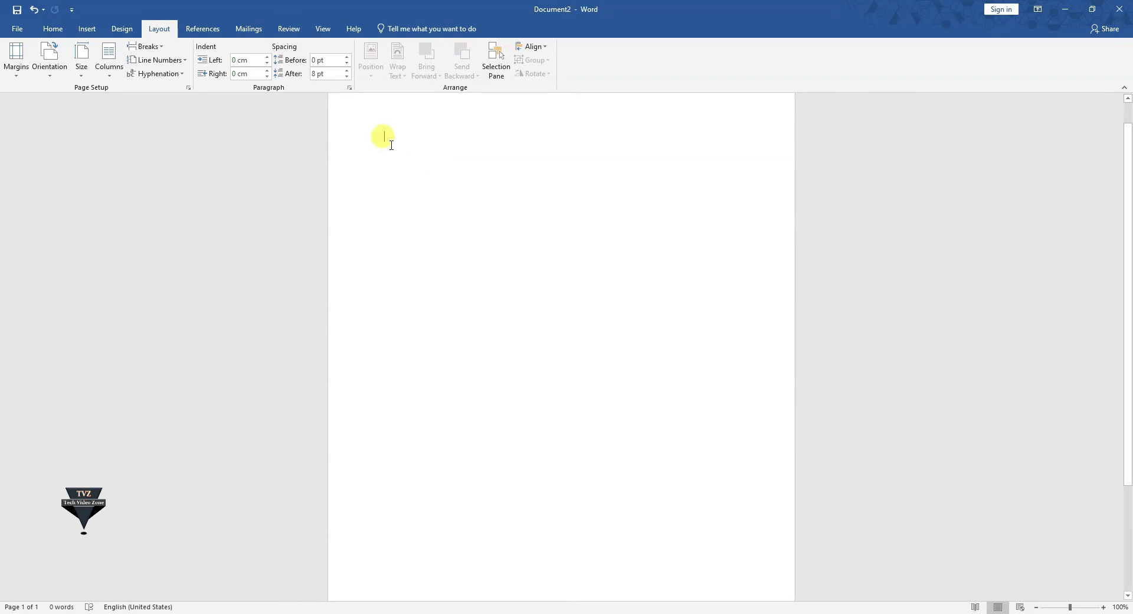
# - Generate five sample paragraphs with =rand(), replace 'can' with 'international', and zoom to 228%
pyautogui.write('=rand(')
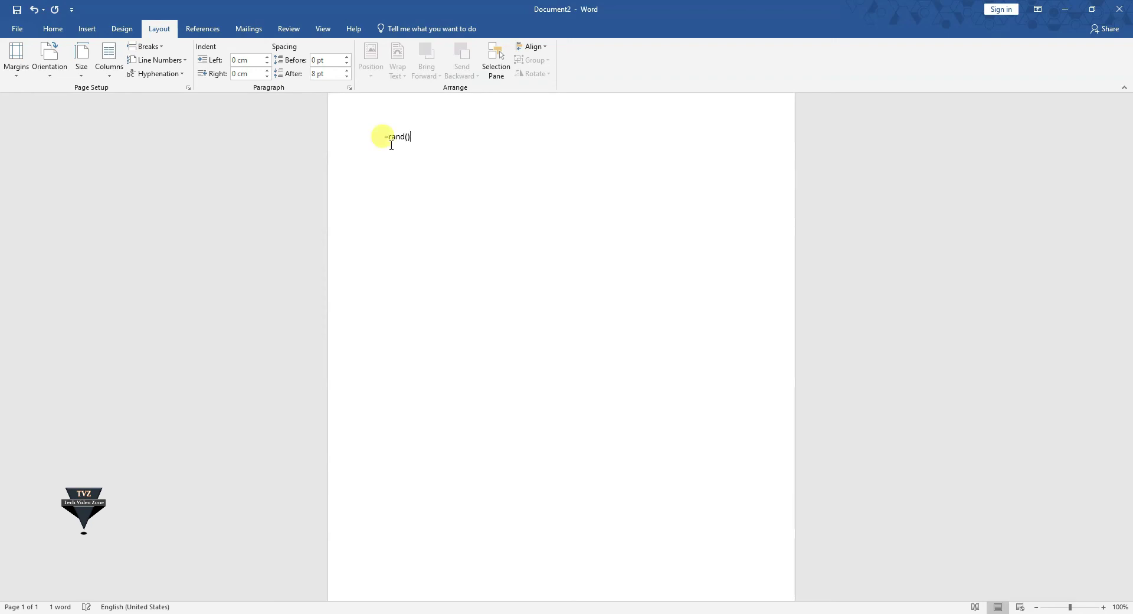
pyautogui.press('Return')
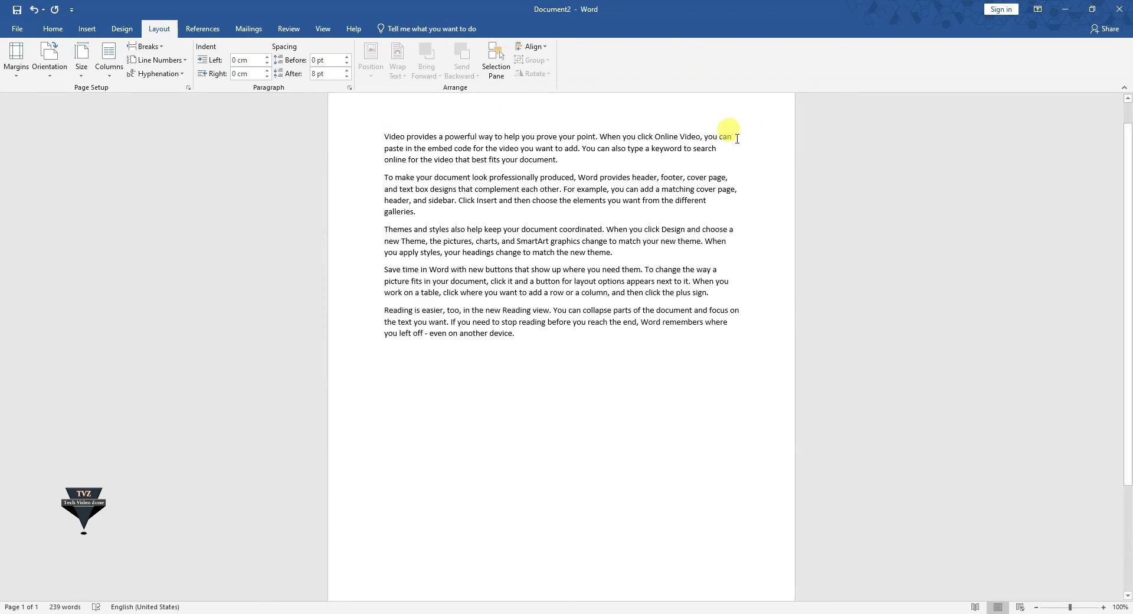
pyautogui.doubleClick(721, 142)
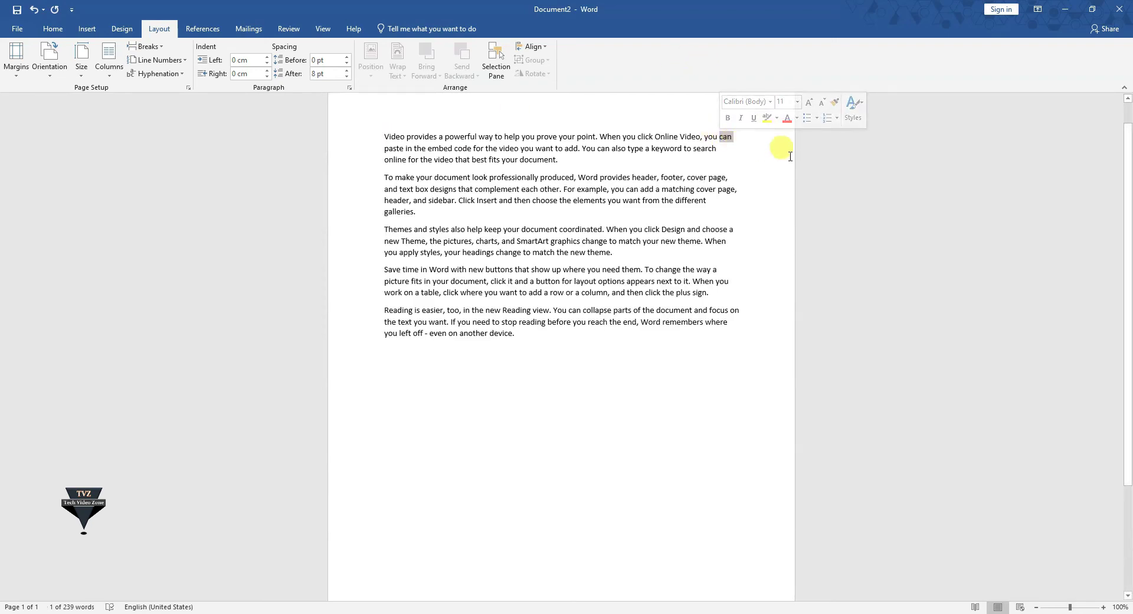
pyautogui.press('Delete')
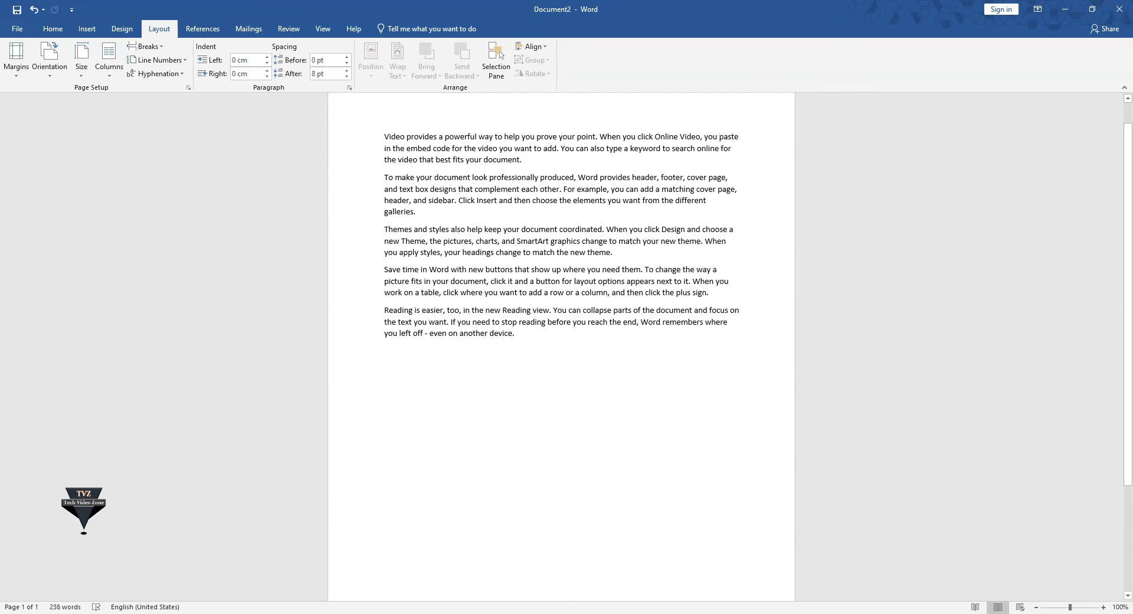
pyautogui.write('internatio')
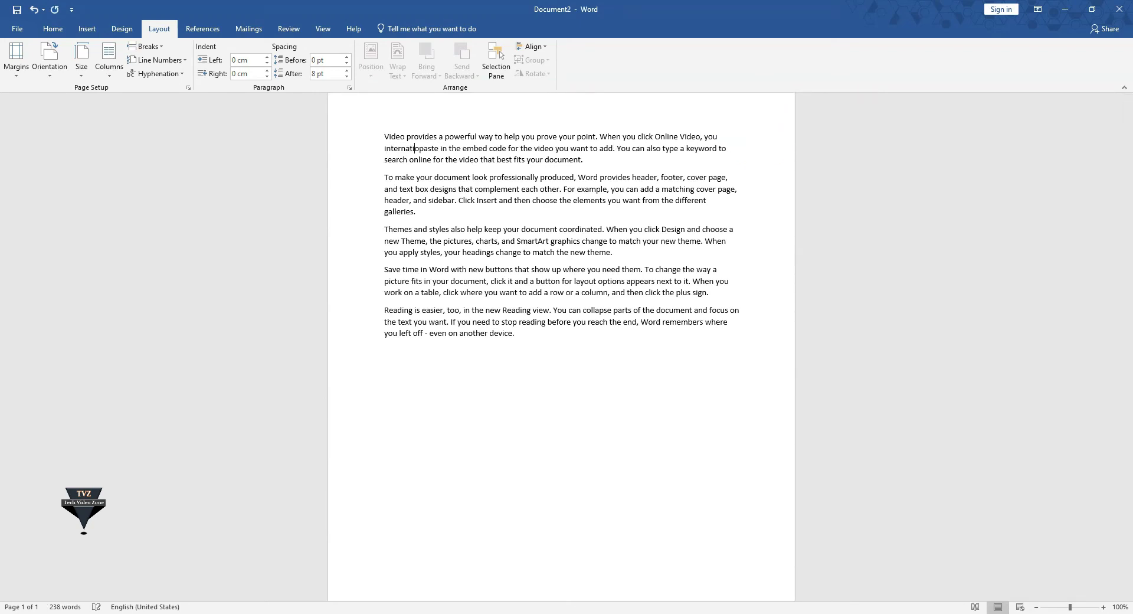
pyautogui.write('nal')
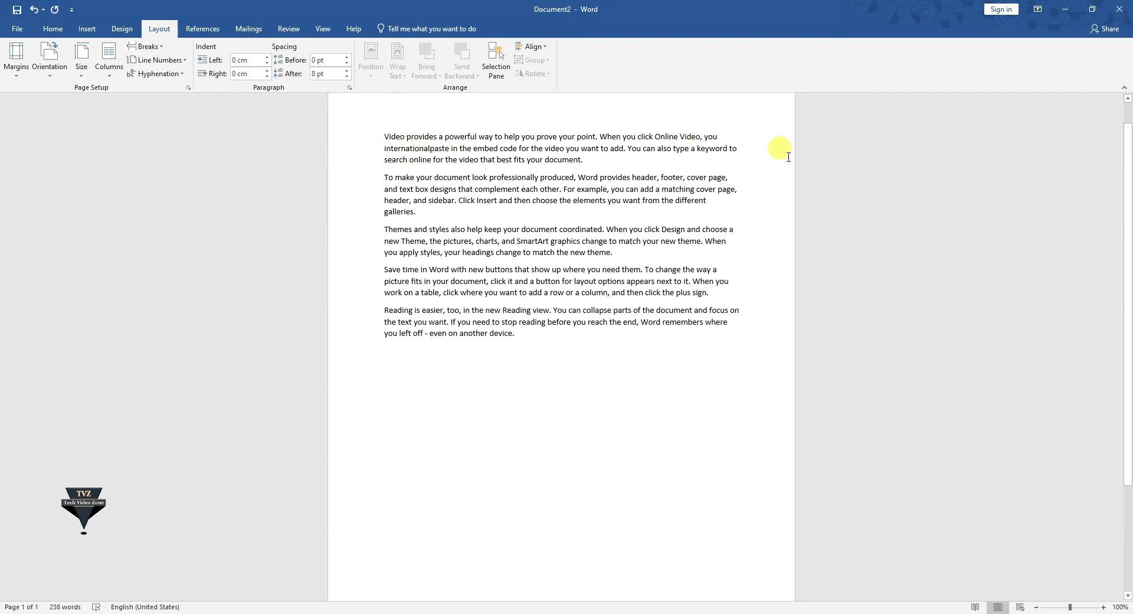
pyautogui.click(1078, 608)
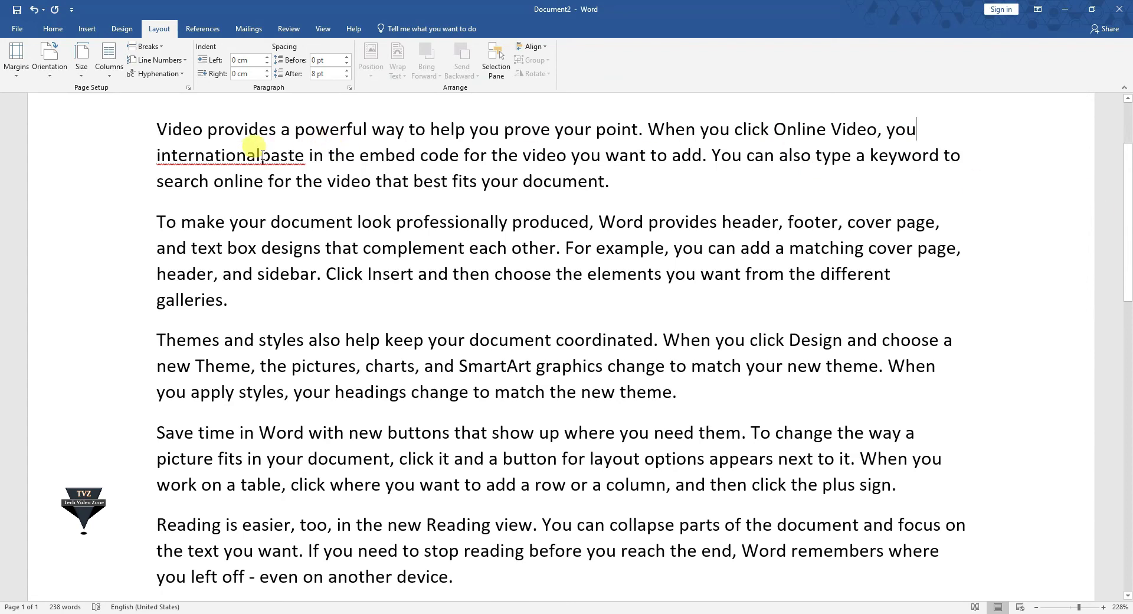
pyautogui.moveTo(259, 155); pyautogui.dragTo(156, 155)
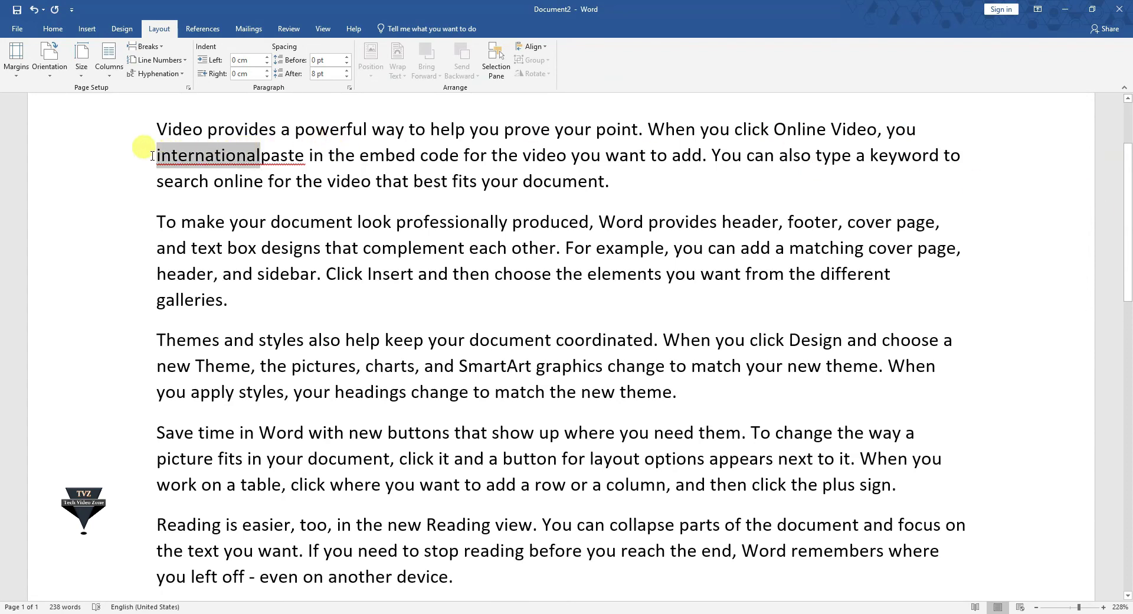
pyautogui.click(185, 73)
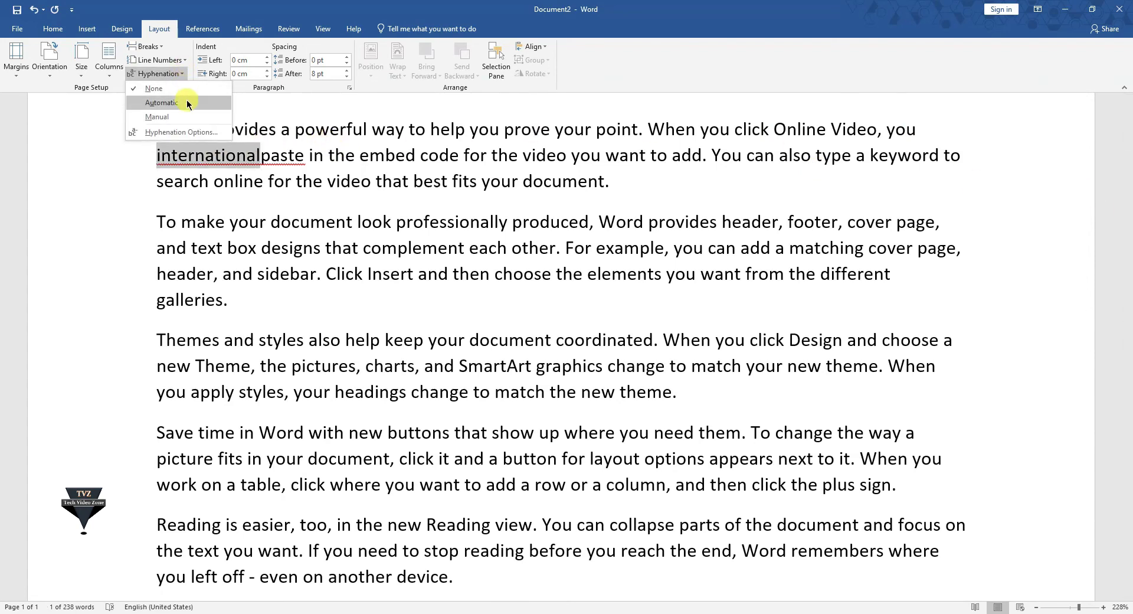
pyautogui.click(171, 102)
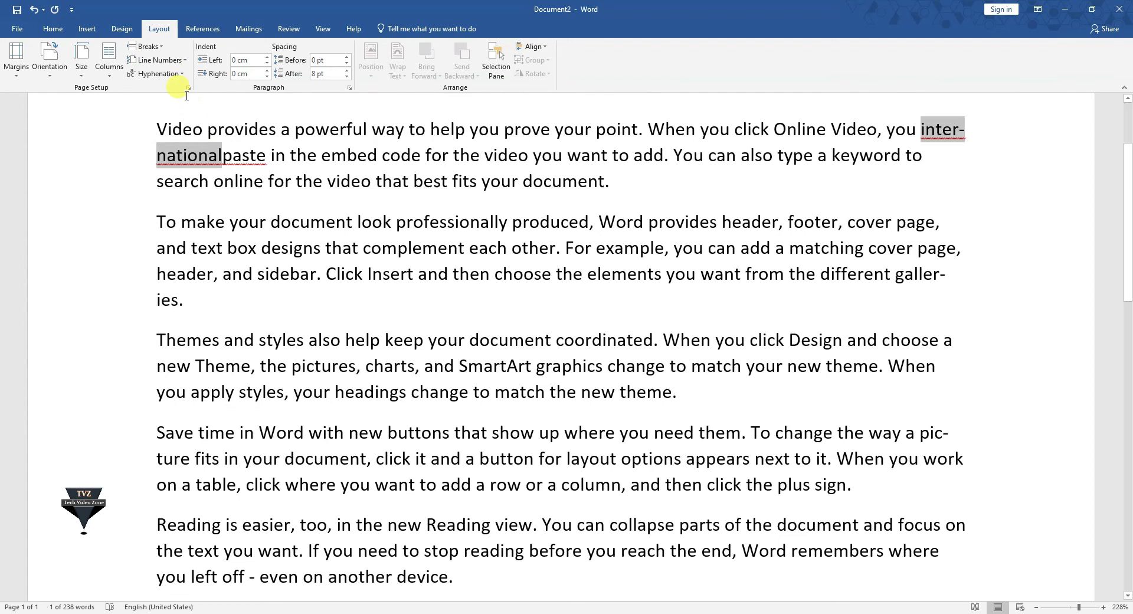
pyautogui.click(221, 156)
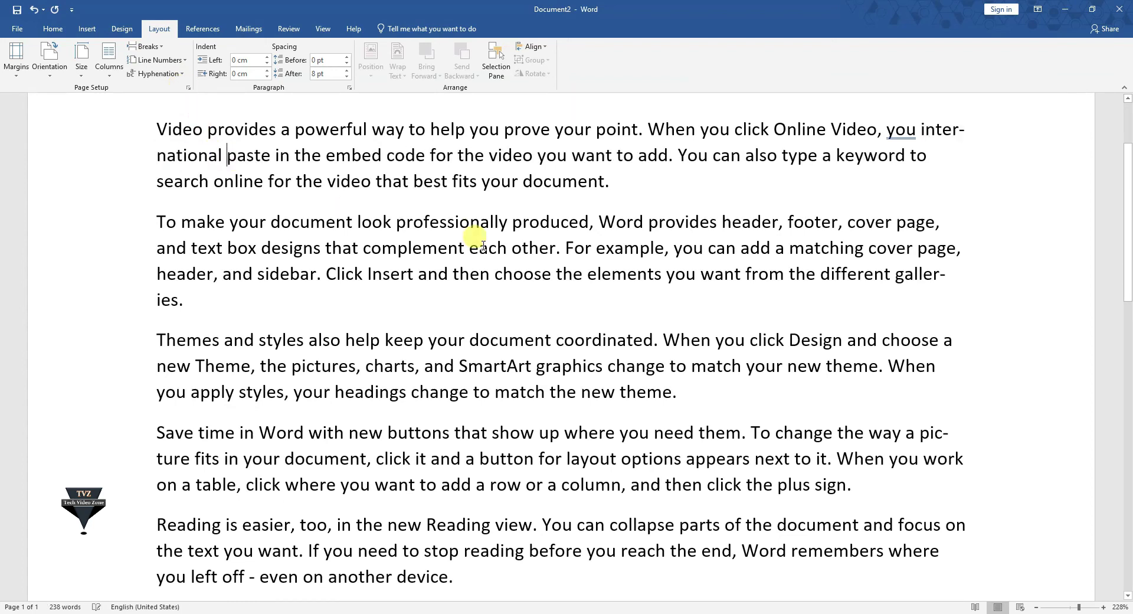
pyautogui.doubleClick(916, 128)
pyautogui.click(971, 129)
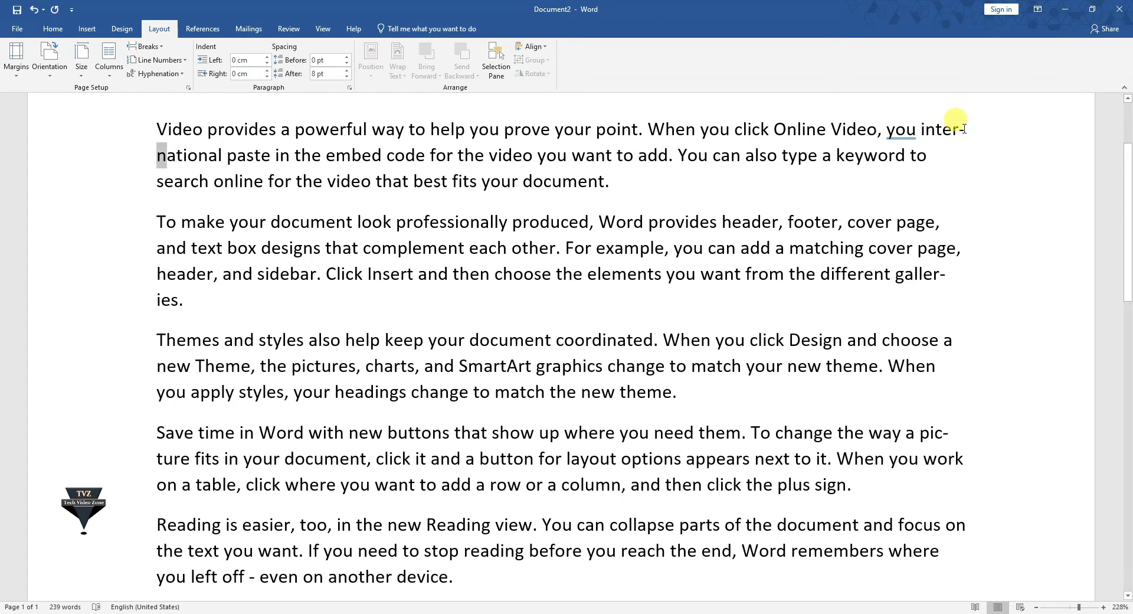
pyautogui.click(115, 166)
pyautogui.click(141, 184)
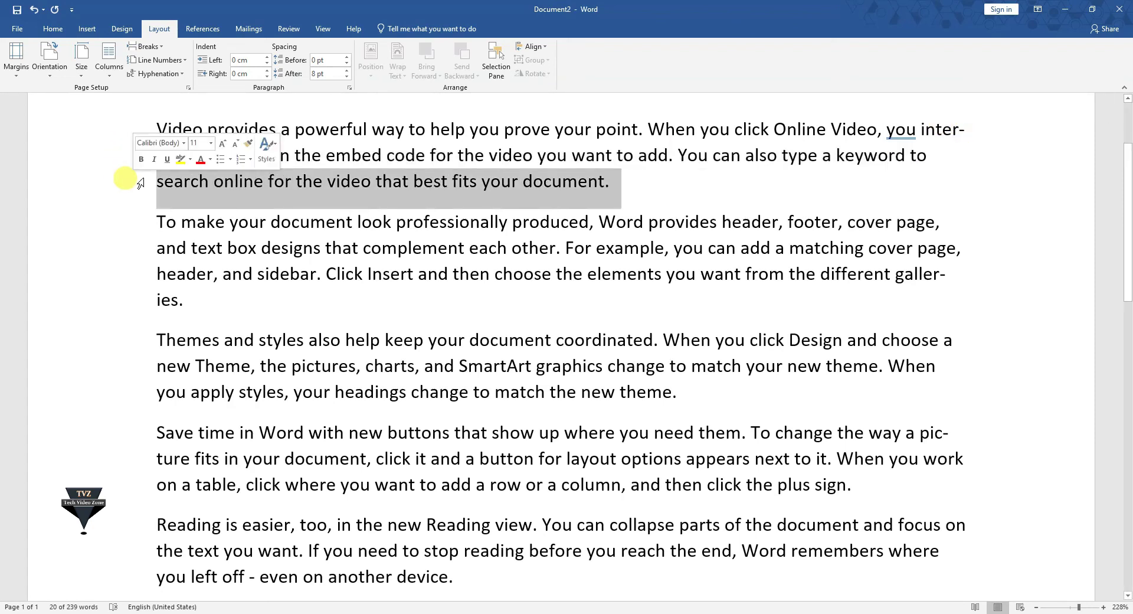
pyautogui.click(1067, 606)
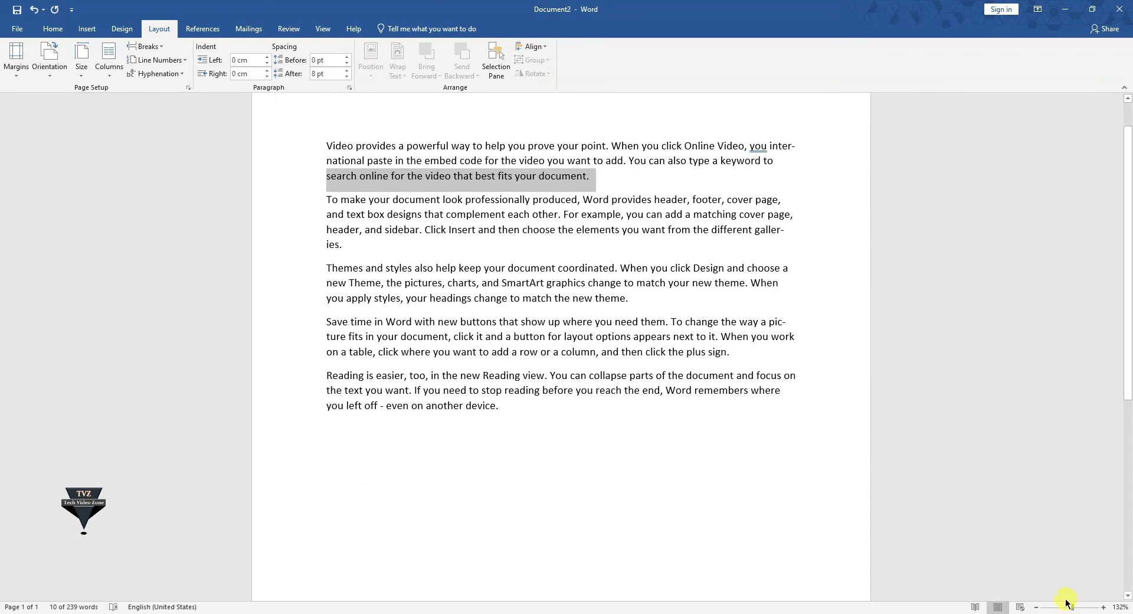
pyautogui.click(768, 199)
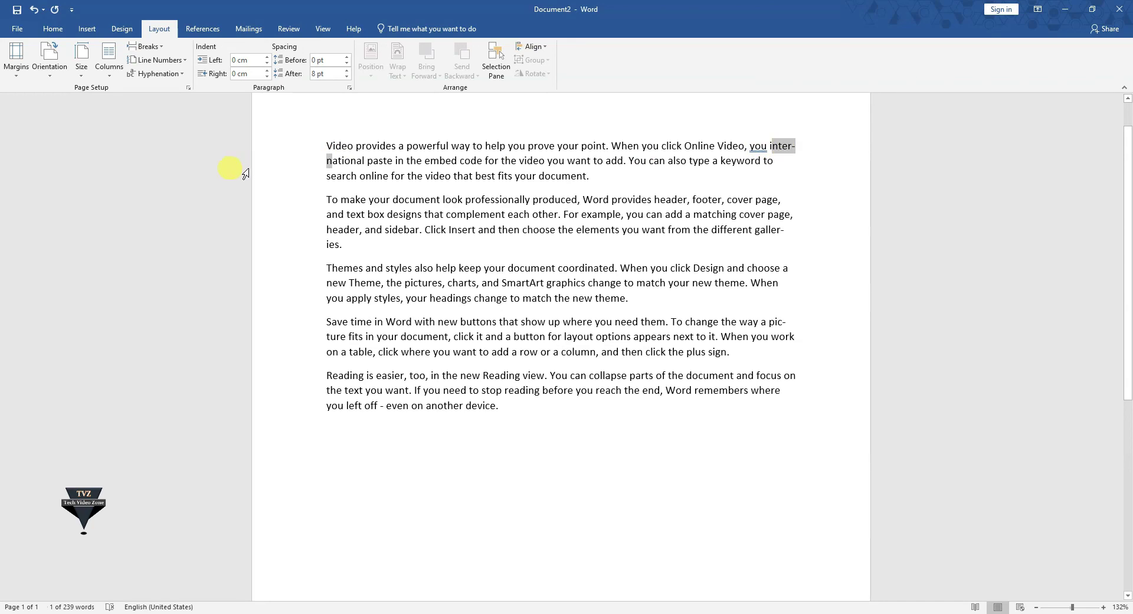
pyautogui.moveTo(771, 144); pyautogui.dragTo(324, 165)
pyautogui.click(324, 166)
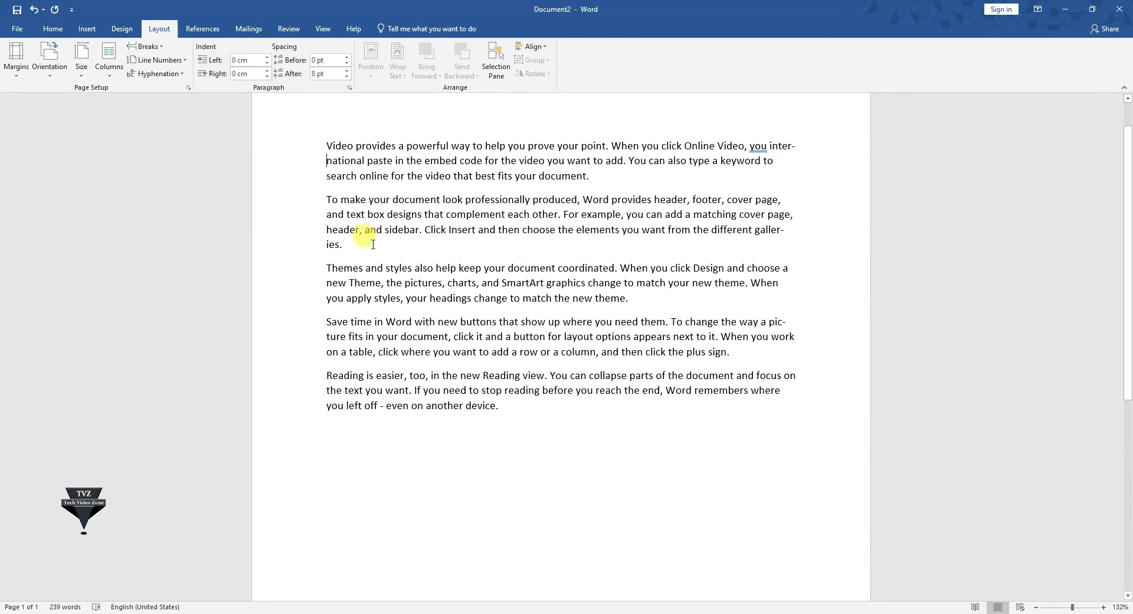
# - Narrow the second paragraph with left and right indents, trying up to 5.4 cm left
pyautogui.doubleClick(321, 199)
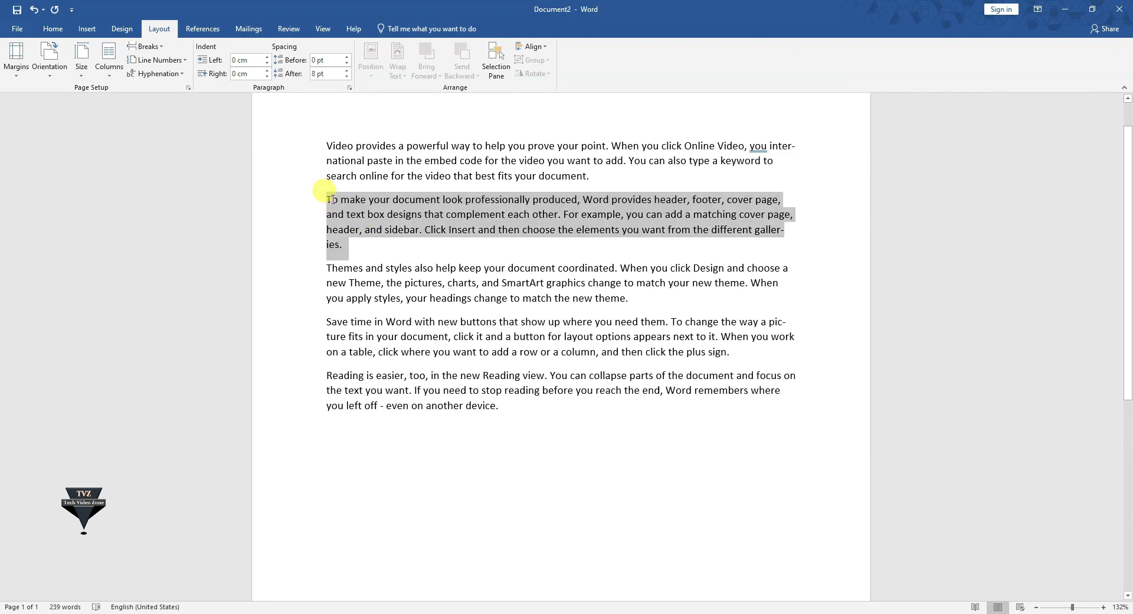
pyautogui.click(267, 57)
pyautogui.moveTo(268, 57); pyautogui.dragTo(268, 59)
pyautogui.click(442, 217)
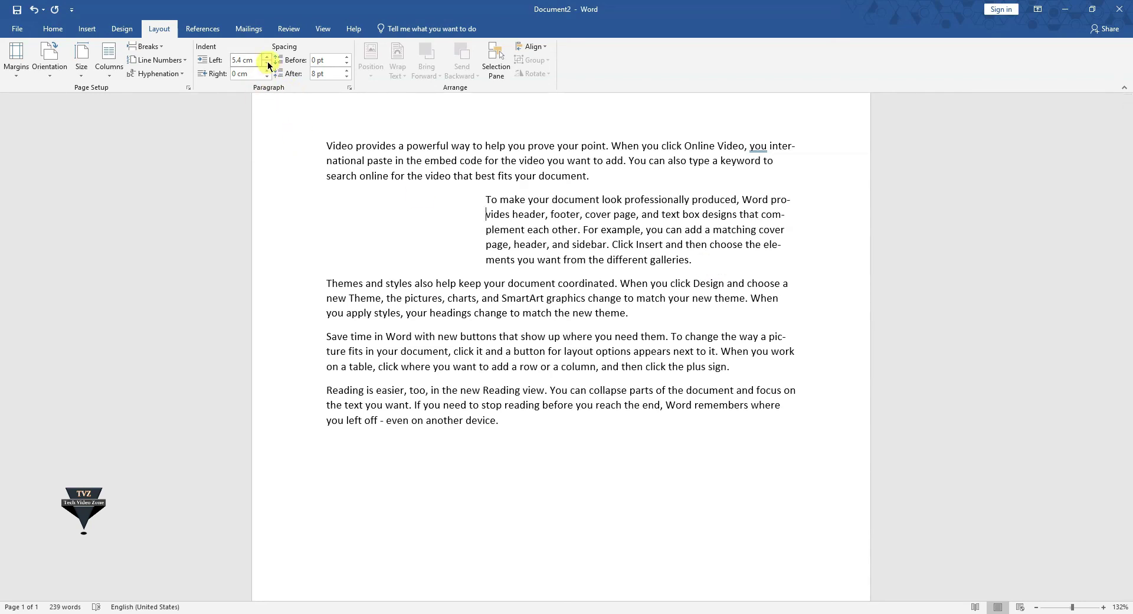
pyautogui.moveTo(267, 63); pyautogui.dragTo(267, 76)
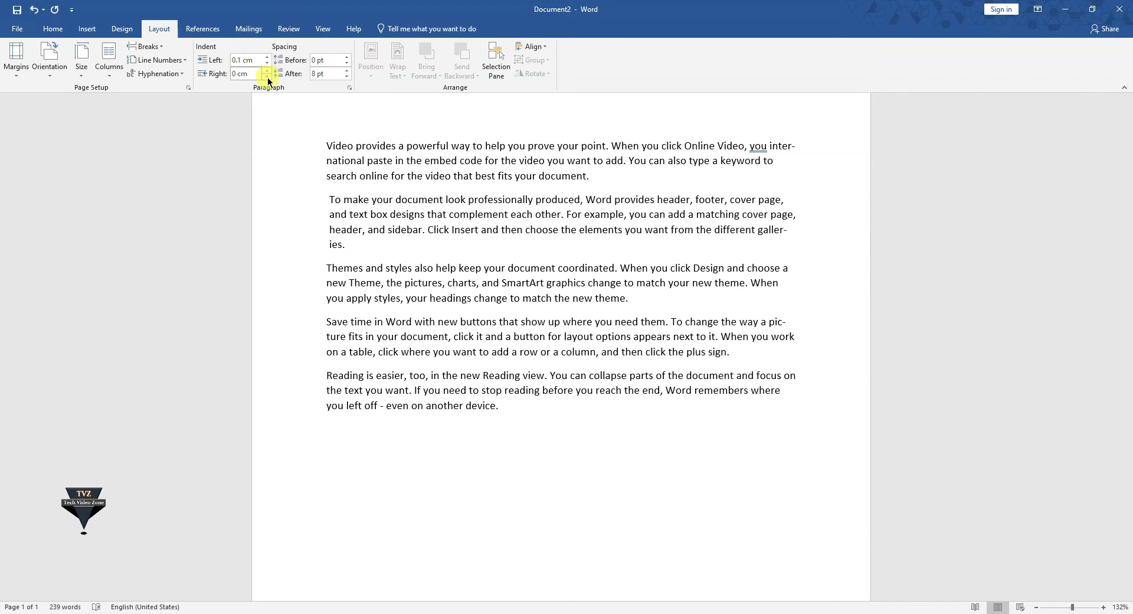
pyautogui.moveTo(269, 70); pyautogui.dragTo(269, 71)
# - Move the Themes paragraph after 'When you work' and split it into separate paragraphs
pyautogui.doubleClick(298, 260)
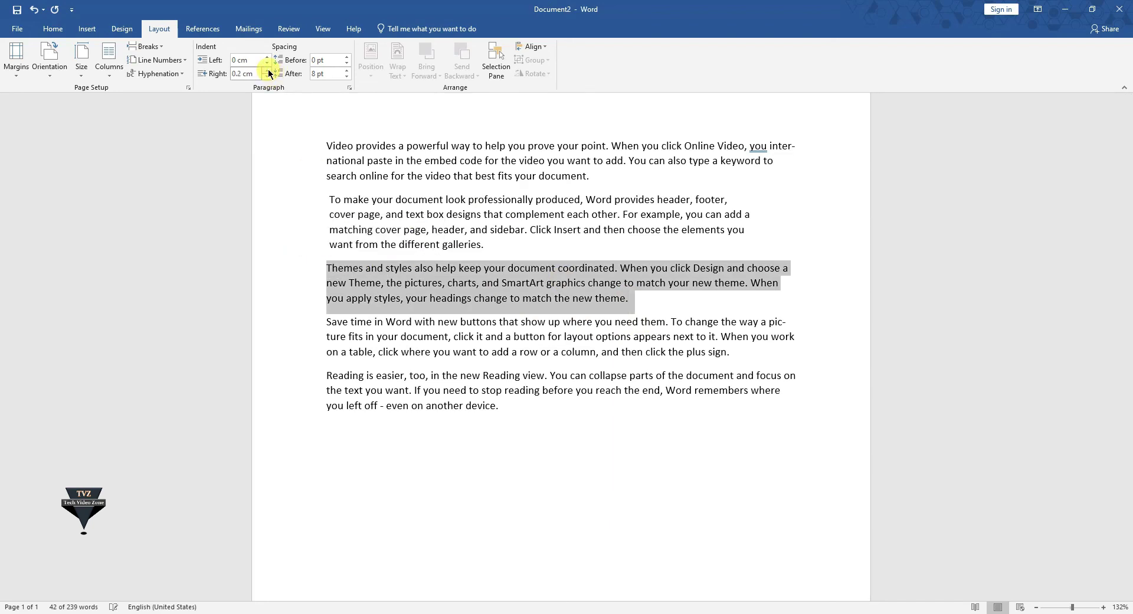
pyautogui.moveTo(269, 72); pyautogui.dragTo(269, 72)
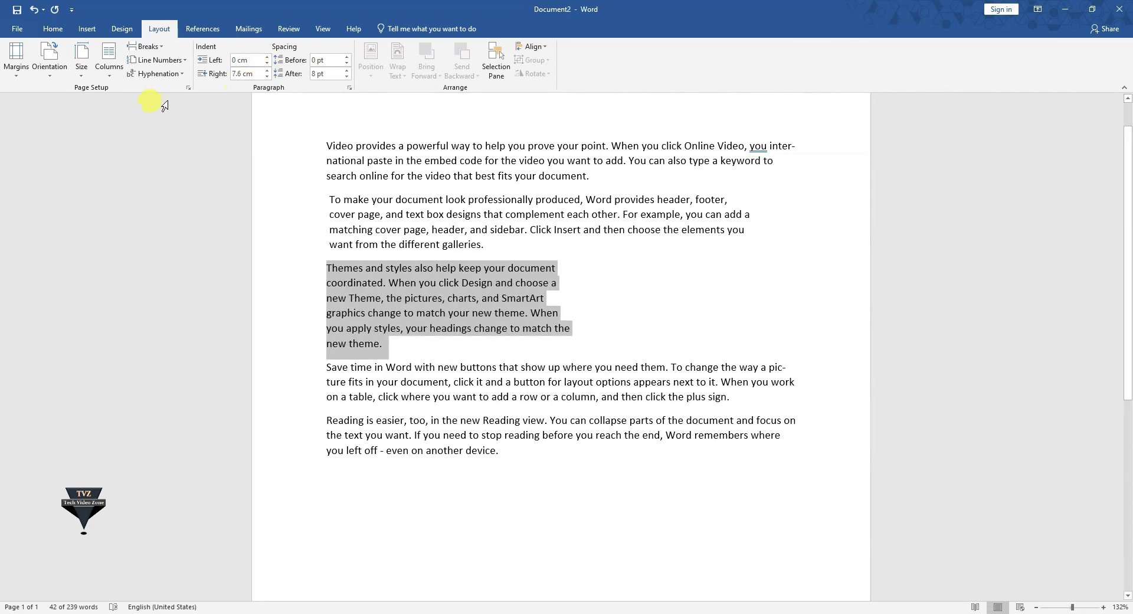
pyautogui.moveTo(532, 313); pyautogui.dragTo(802, 382)
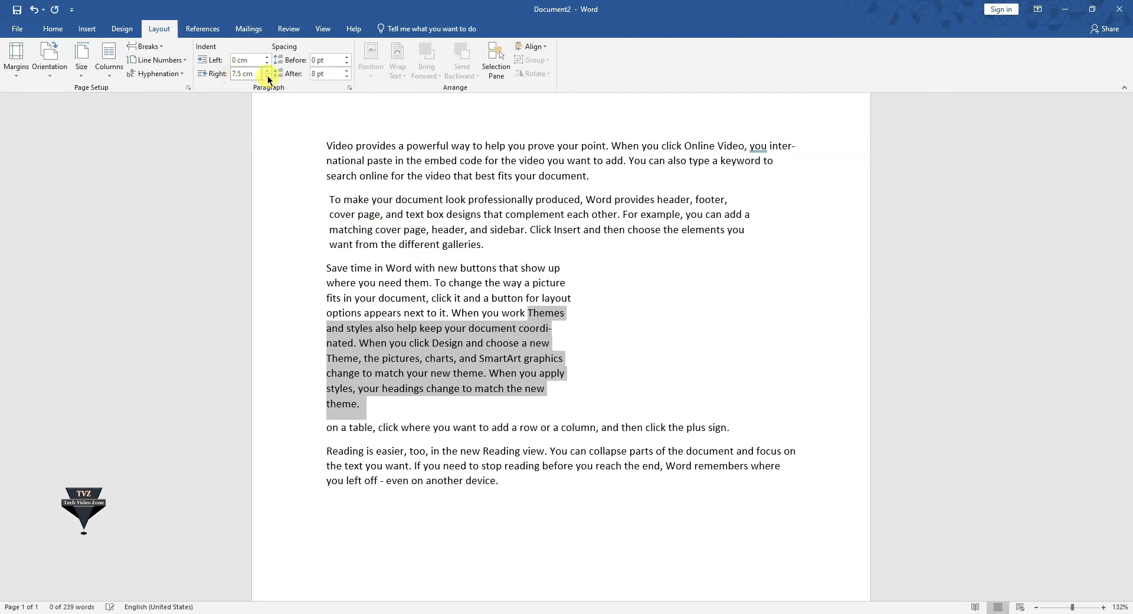
pyautogui.moveTo(268, 79); pyautogui.dragTo(268, 79)
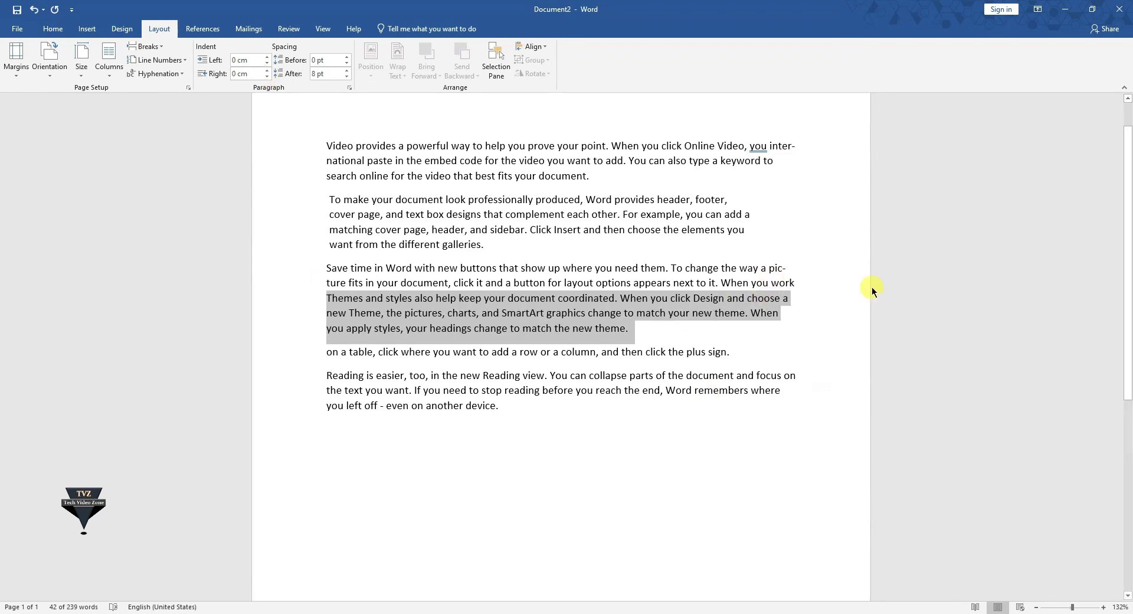
pyautogui.click(720, 283)
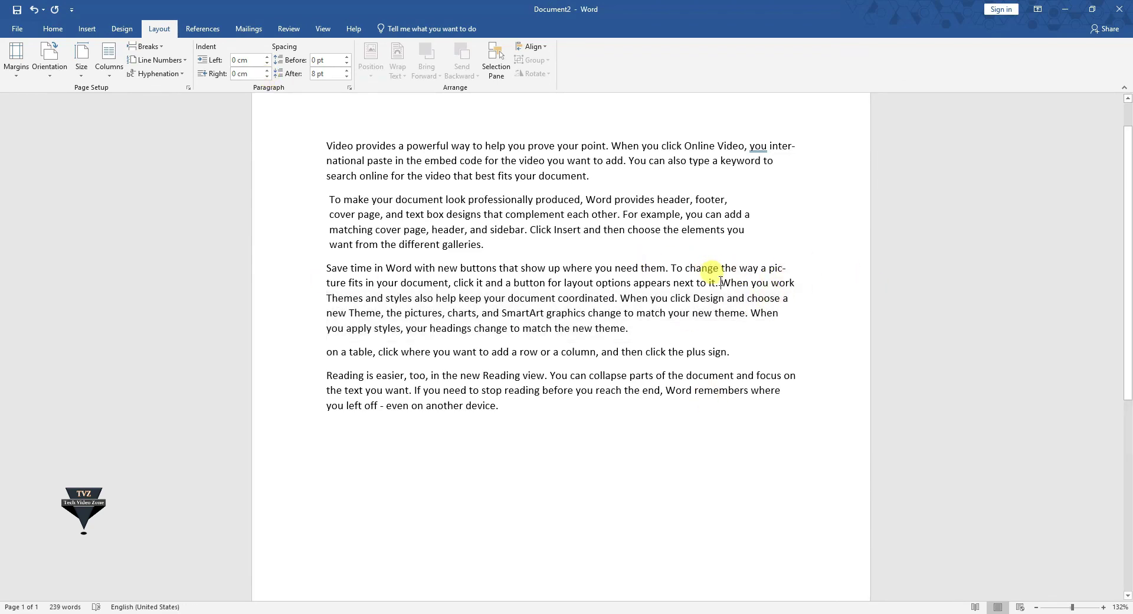
pyautogui.press('Return')
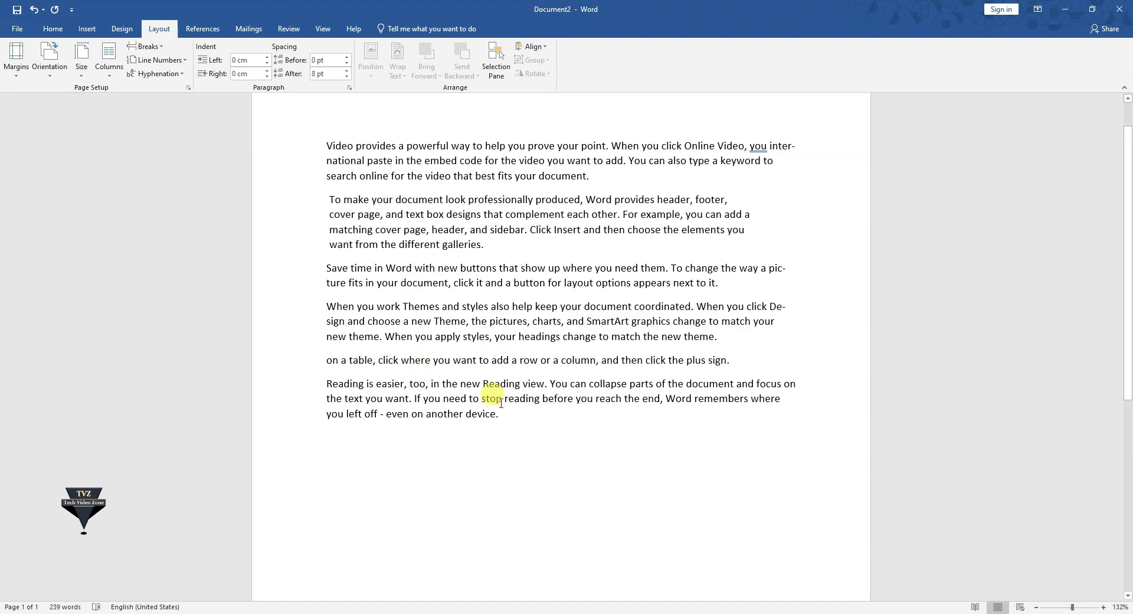
pyautogui.moveTo(719, 338); pyautogui.dragTo(328, 200)
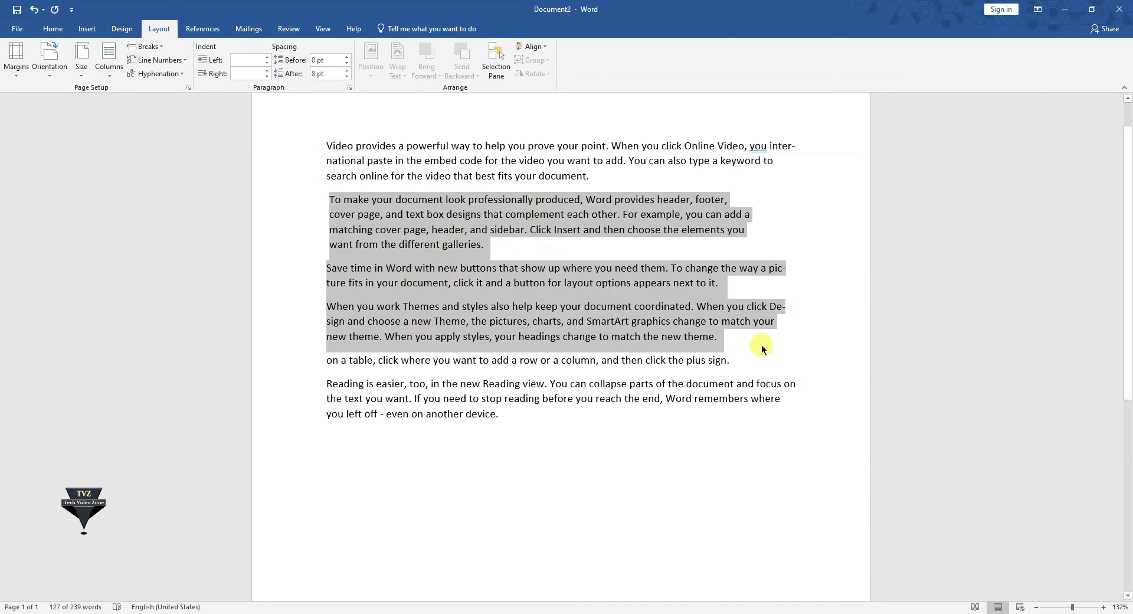
# - Select the first four paragraphs and experiment with larger space-before and space-after values
pyautogui.click(730, 338)
pyautogui.keyDown('shift'); pyautogui.click(326, 146); pyautogui.keyUp('shift')
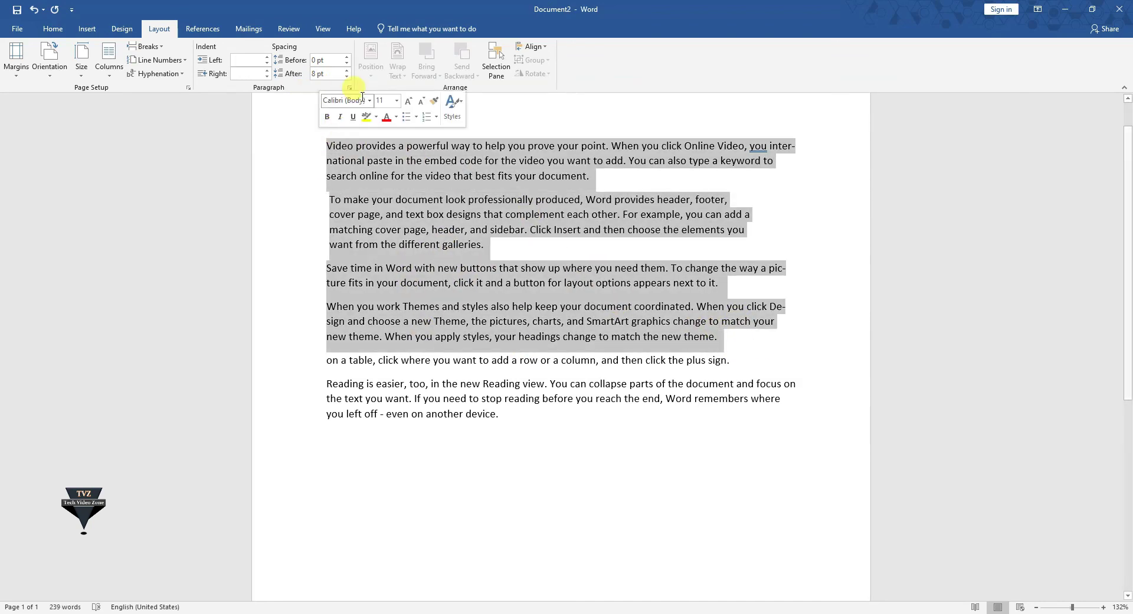
pyautogui.click(345, 57)
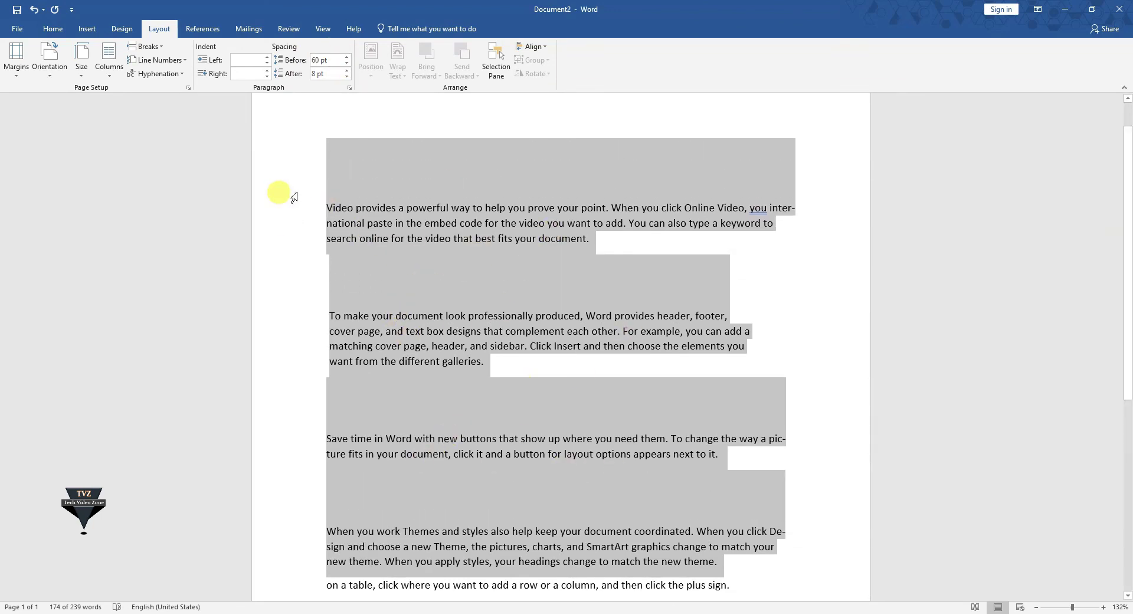
pyautogui.click(347, 64)
pyautogui.click(348, 65)
pyautogui.click(347, 64)
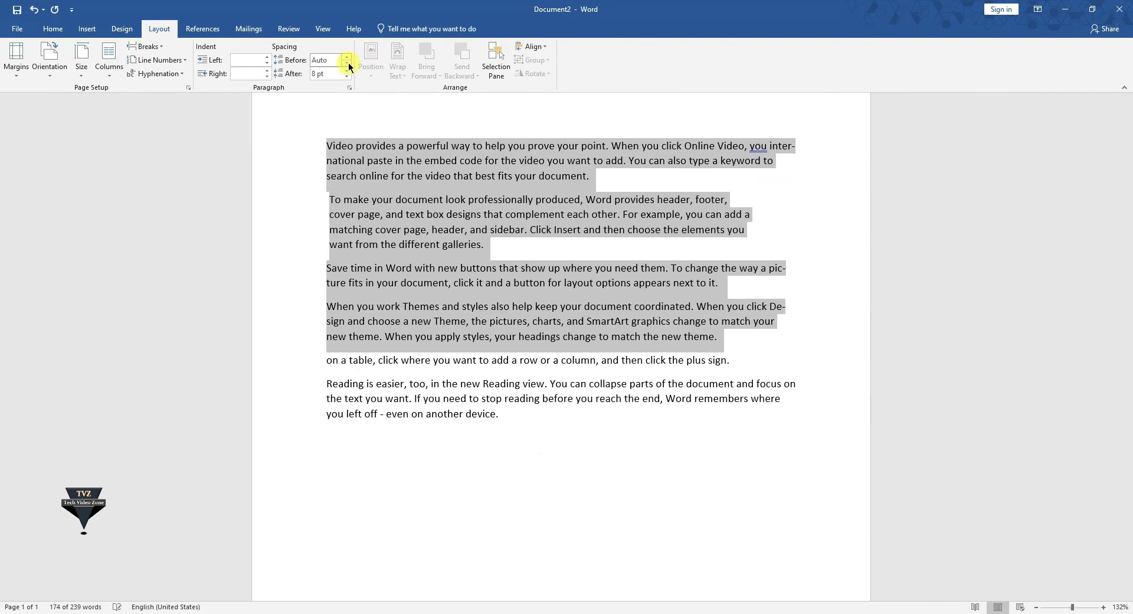
pyautogui.click(347, 58)
pyautogui.click(348, 58)
pyautogui.click(348, 58)
pyautogui.click(347, 58)
pyautogui.click(347, 72)
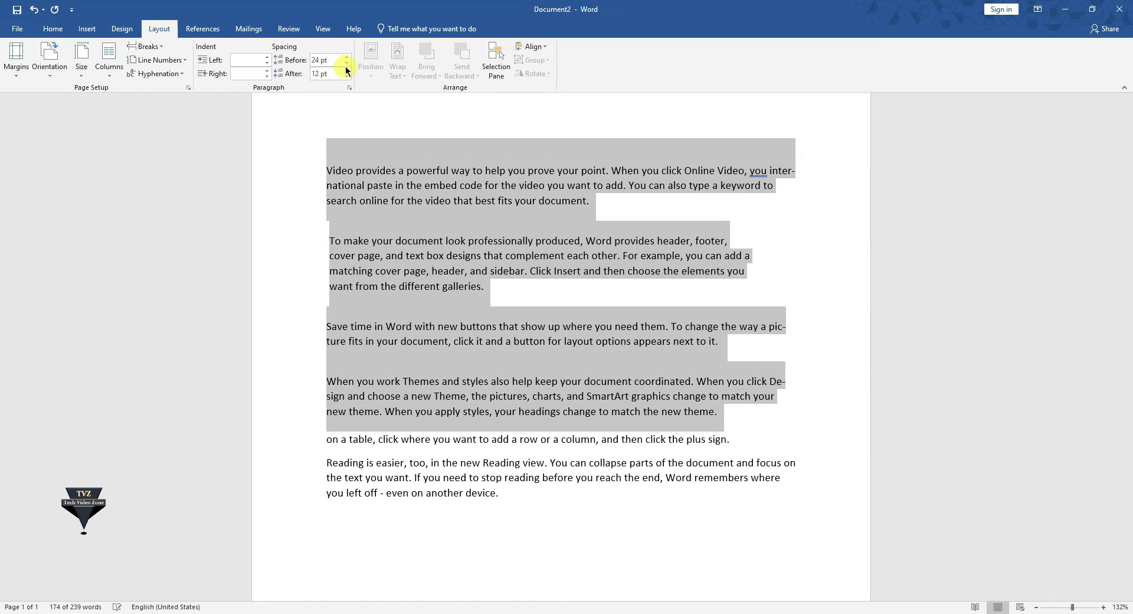
pyautogui.click(347, 71)
pyautogui.click(346, 72)
pyautogui.click(347, 72)
pyautogui.click(347, 72)
pyautogui.click(347, 64)
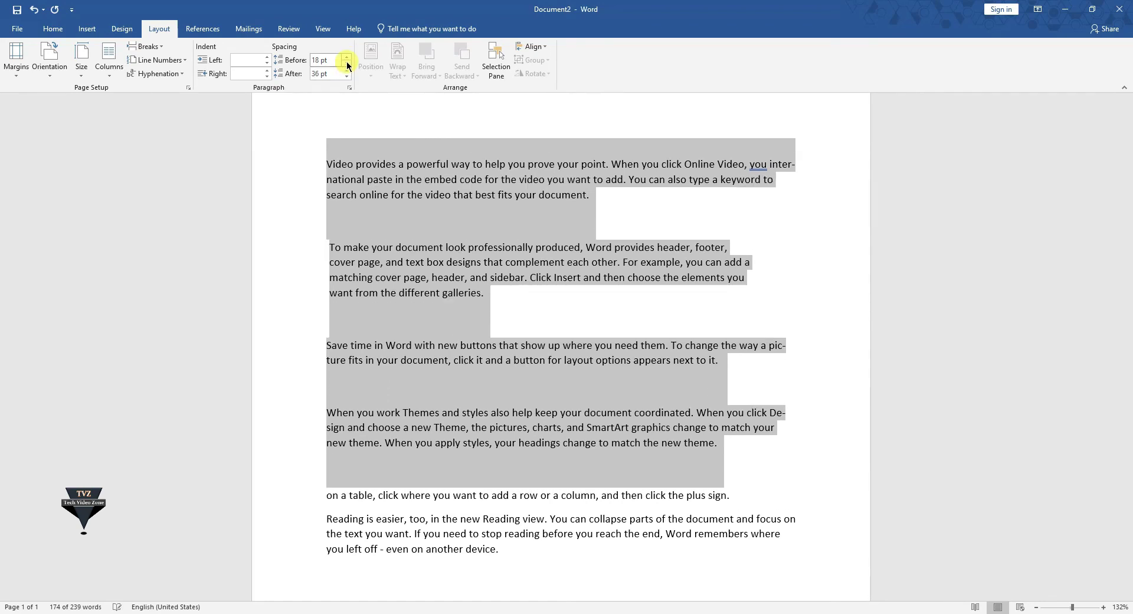
pyautogui.click(347, 63)
pyautogui.click(347, 64)
pyautogui.click(347, 64)
pyautogui.click(347, 64)
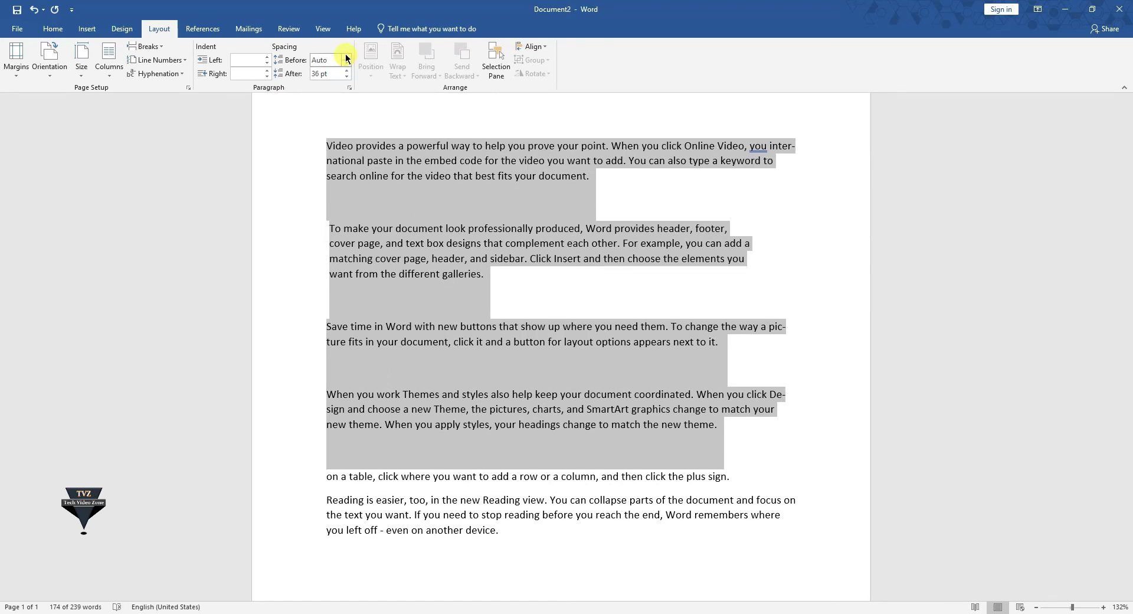
# - Try 6 pt before and 72 pt after, then return both spacings to Auto
pyautogui.click(346, 57)
pyautogui.click(346, 56)
pyautogui.click(346, 57)
pyautogui.click(347, 64)
pyautogui.click(347, 64)
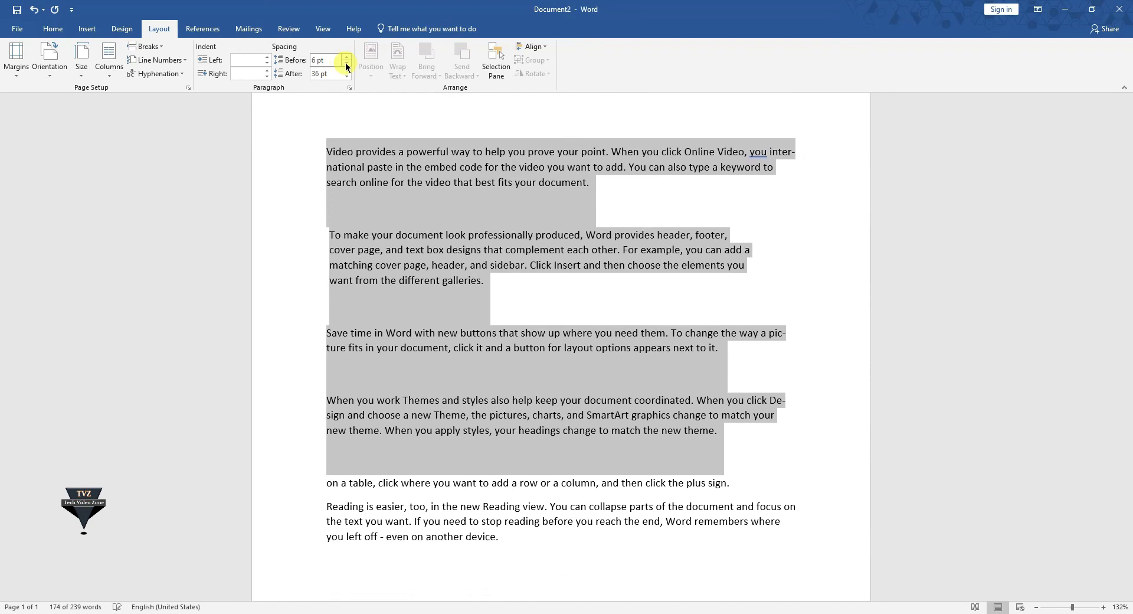
pyautogui.click(345, 64)
pyautogui.click(346, 64)
pyautogui.click(347, 76)
pyautogui.click(347, 77)
pyautogui.click(347, 76)
pyautogui.click(347, 77)
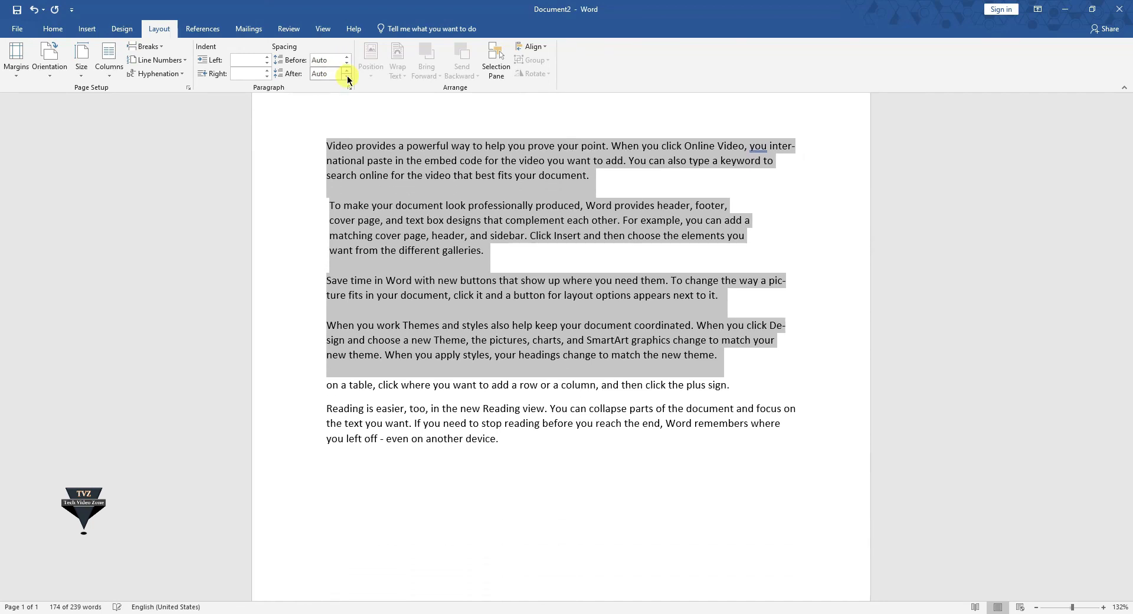
pyautogui.click(347, 71)
pyautogui.click(348, 71)
pyautogui.click(347, 70)
pyautogui.click(347, 70)
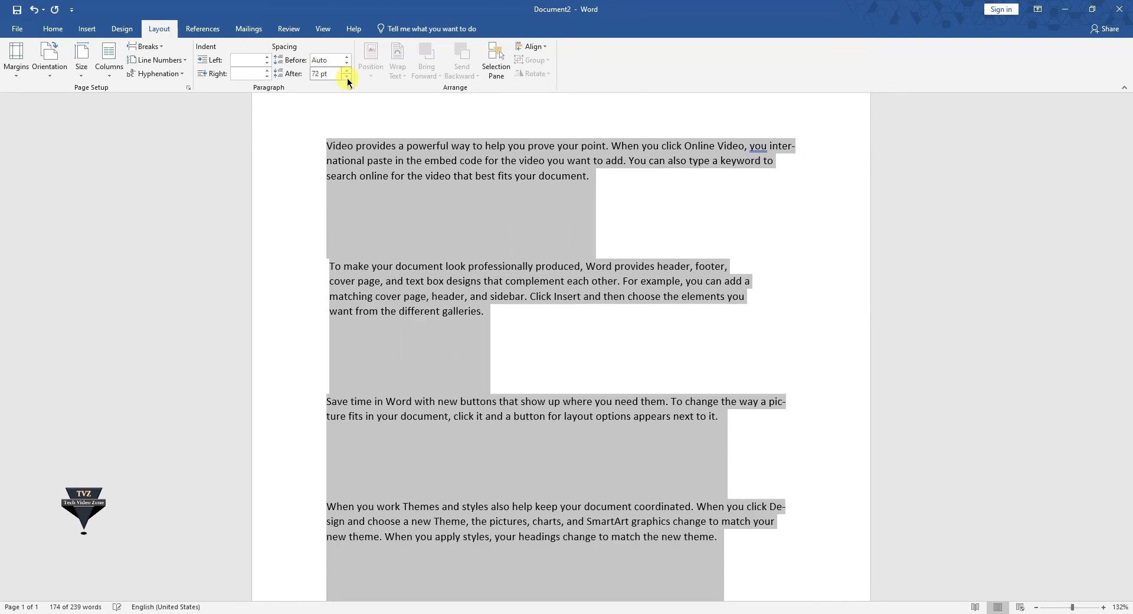
pyautogui.click(347, 76)
pyautogui.click(347, 77)
pyautogui.click(347, 77)
pyautogui.click(347, 77)
pyautogui.click(347, 77)
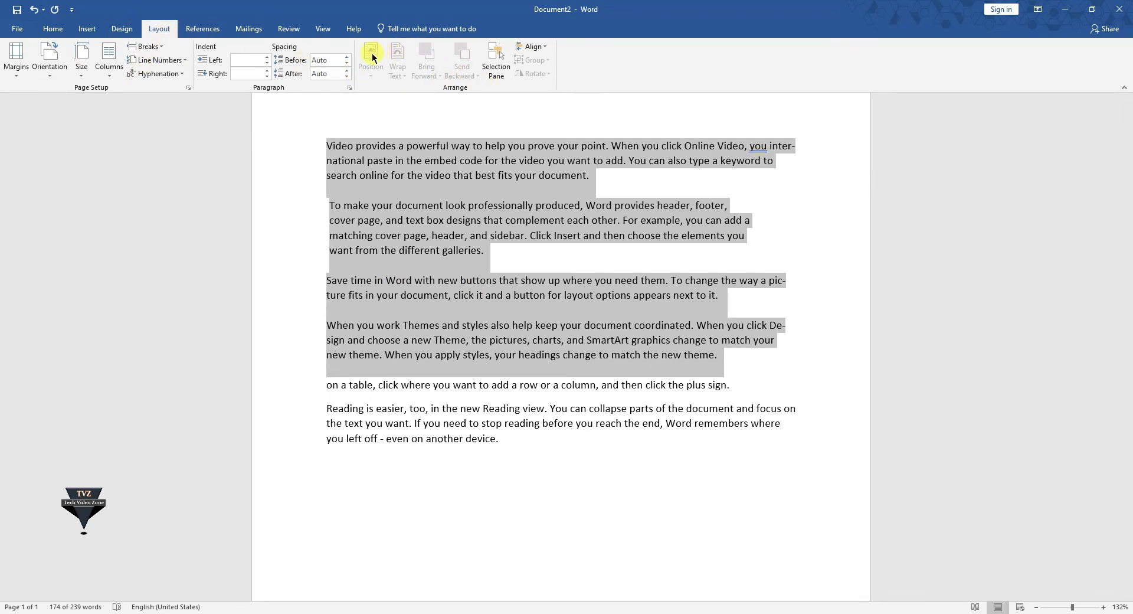
pyautogui.click(94, 30)
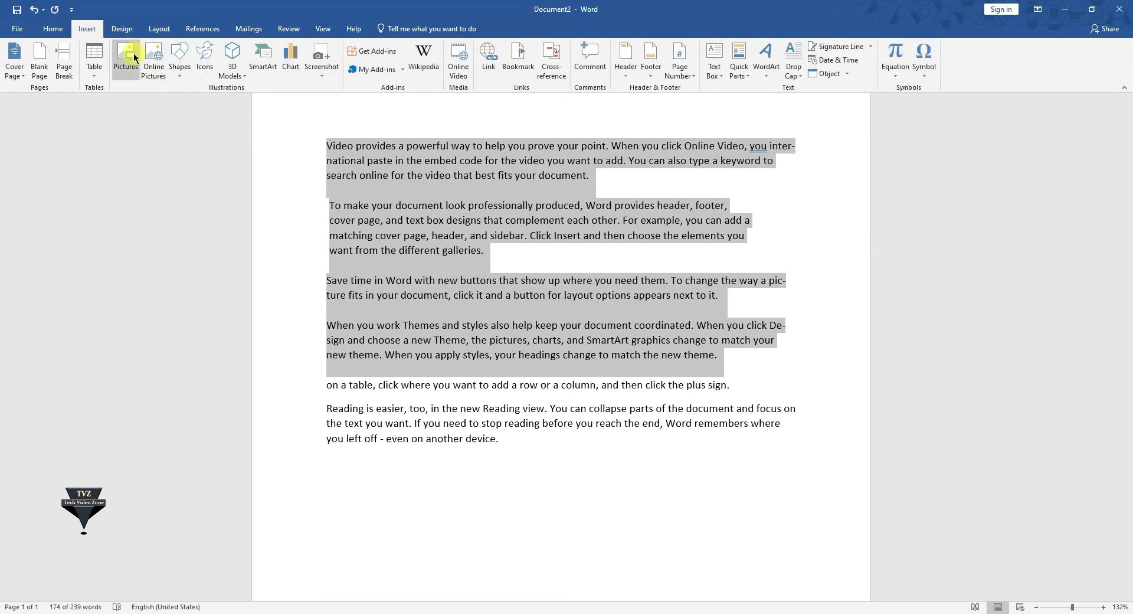
pyautogui.click(182, 59)
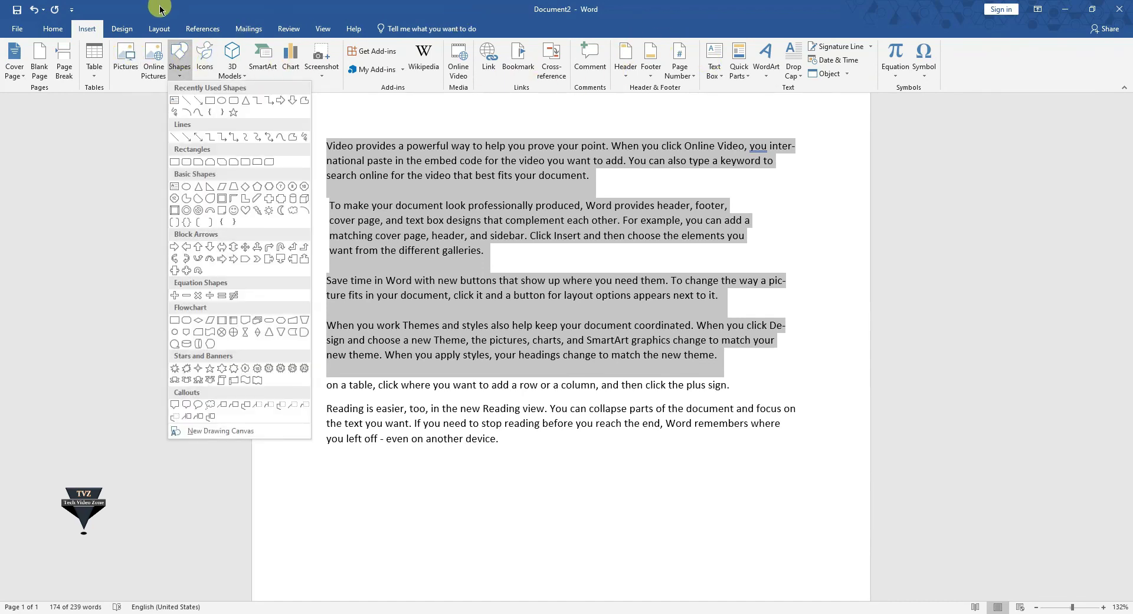
pyautogui.click(166, 29)
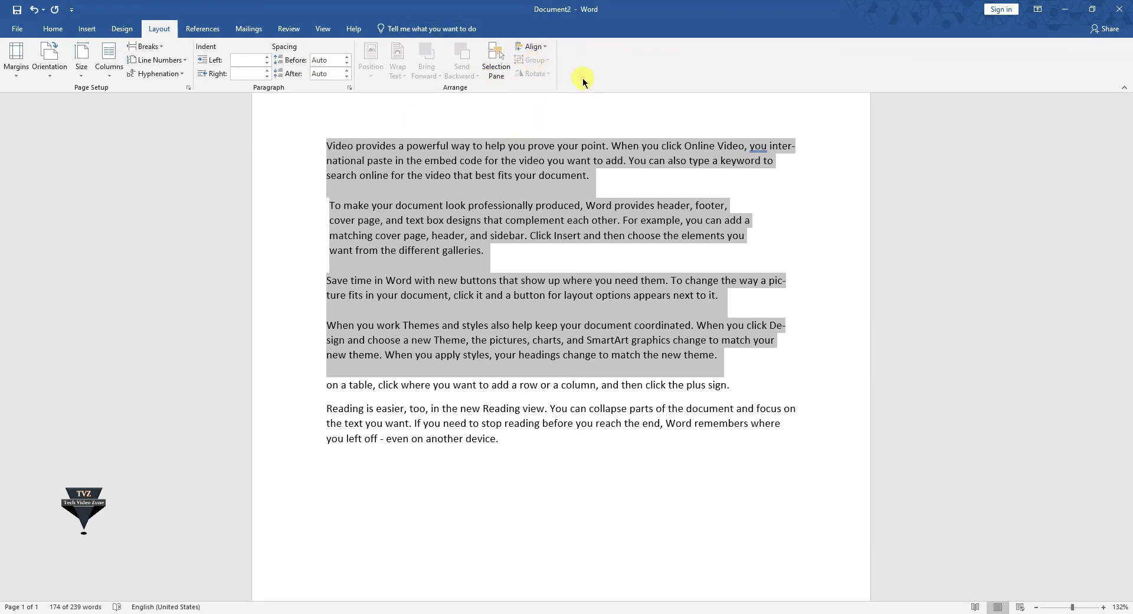
pyautogui.click(787, 420)
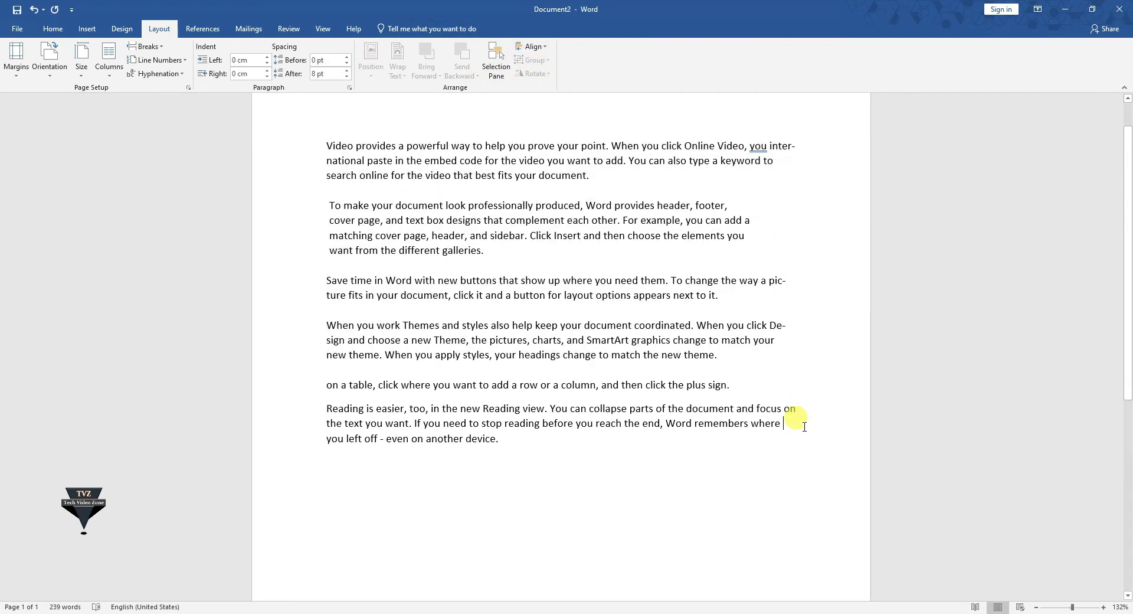